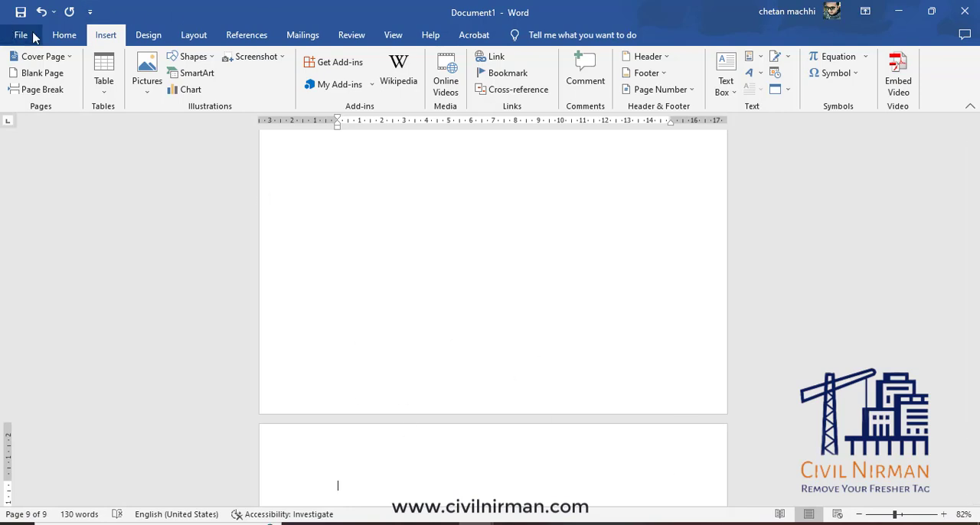
# Add the line "Chapter 1: introduction" at the start of the document's last page.
pyautogui.click(64, 34)
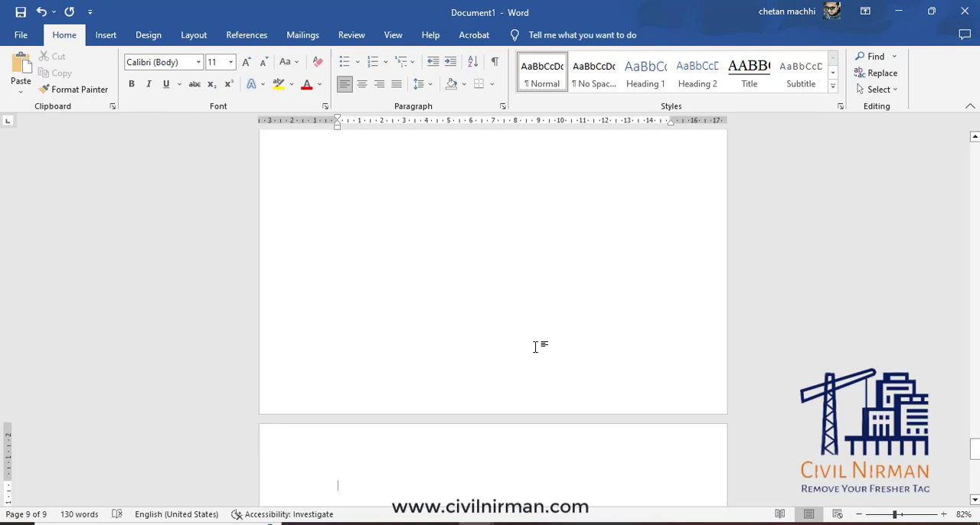
pyautogui.write('chap')
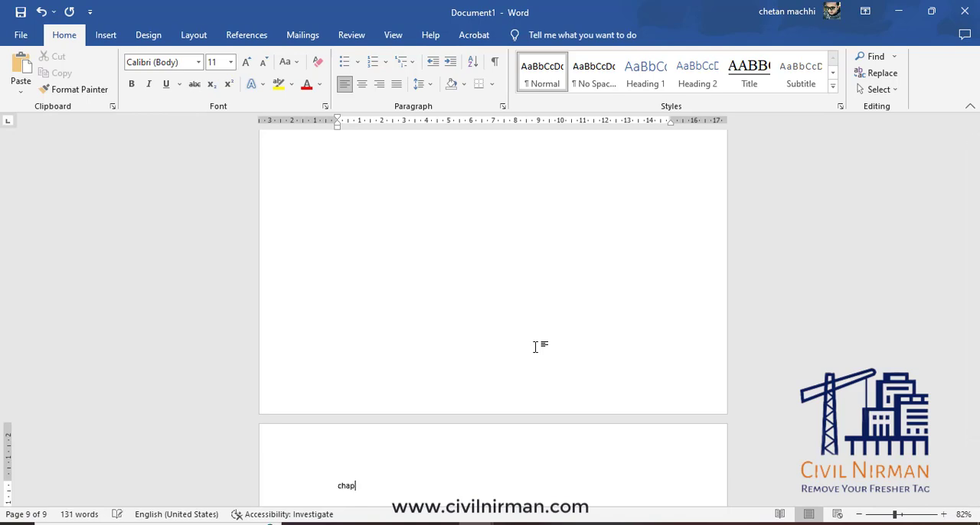
pyautogui.write('ter 1: introduction')
pyautogui.scroll(-3, 475, 455)
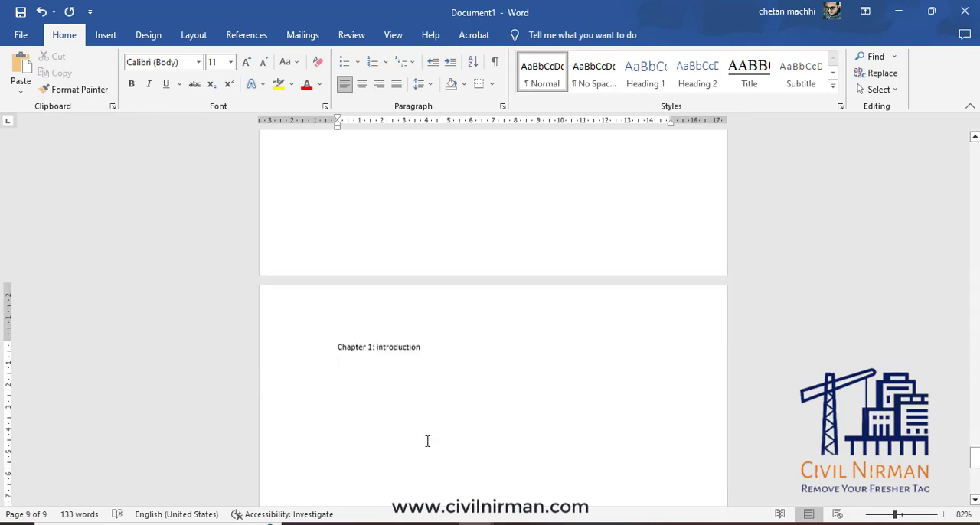
# Try the Heading 1 style on the "Chapter 1: introduction" line and undo it.
pyautogui.tripleClick(397, 346)
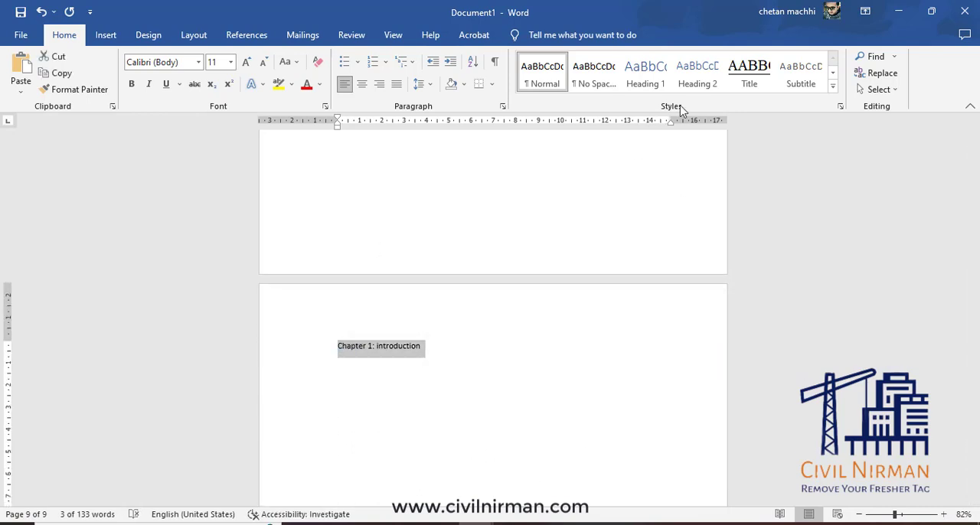
pyautogui.click(650, 83)
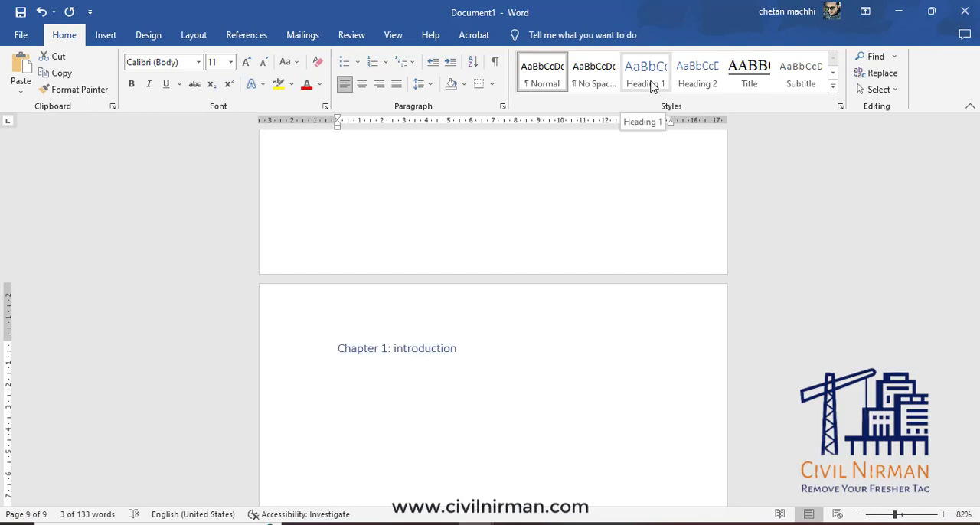
pyautogui.hotkey('ctrl', 'z')
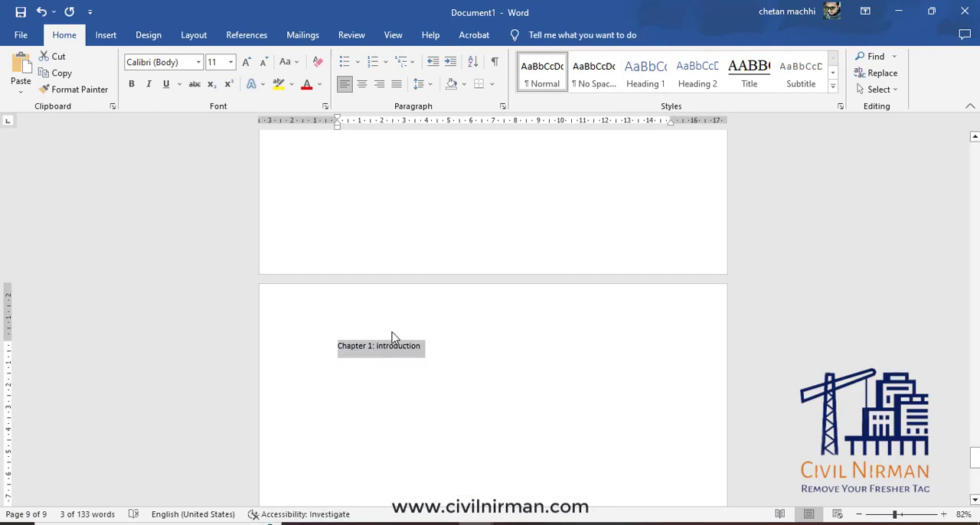
pyautogui.click(653, 81)
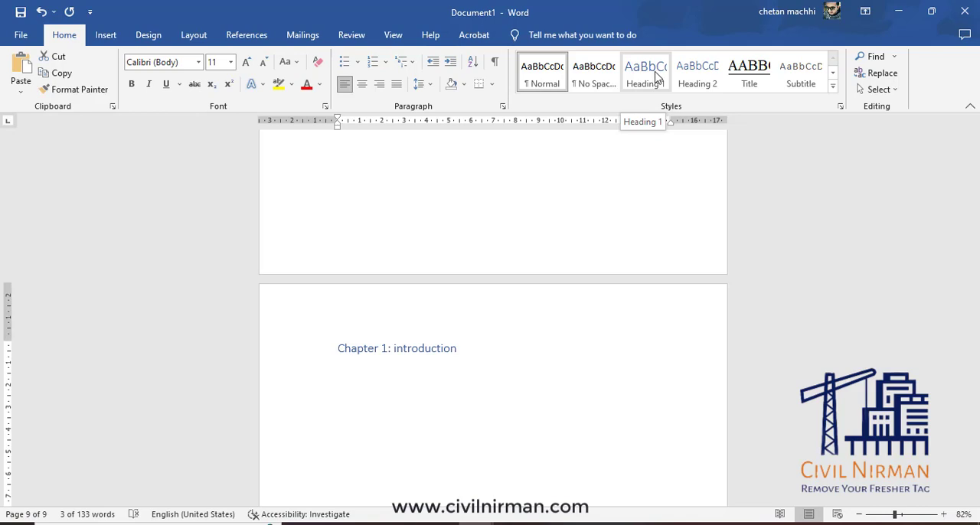
# Delete the "Chapter 1:" prefix from the chapter line, leaving only the word "introduction".
pyautogui.click(373, 346)
pyautogui.moveTo(375, 346); pyautogui.dragTo(354, 344)
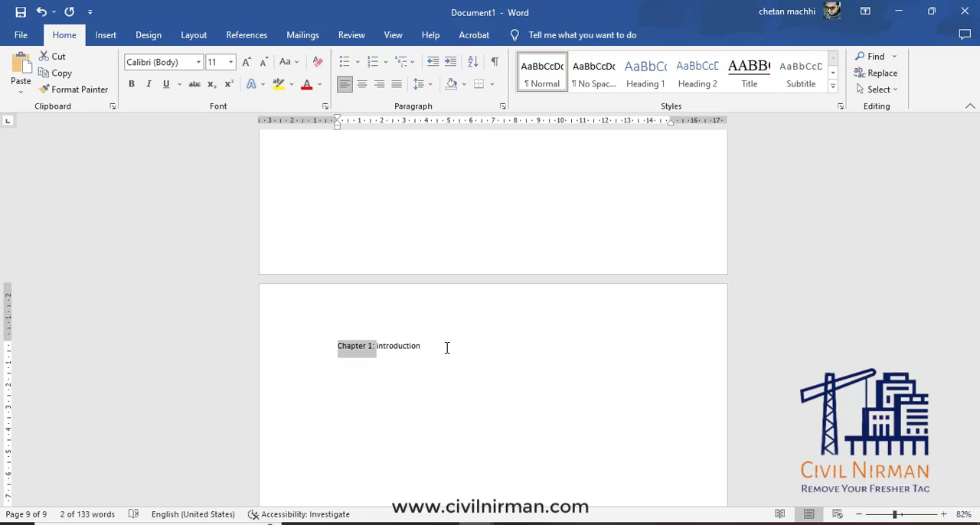
pyautogui.press('BackSpace')
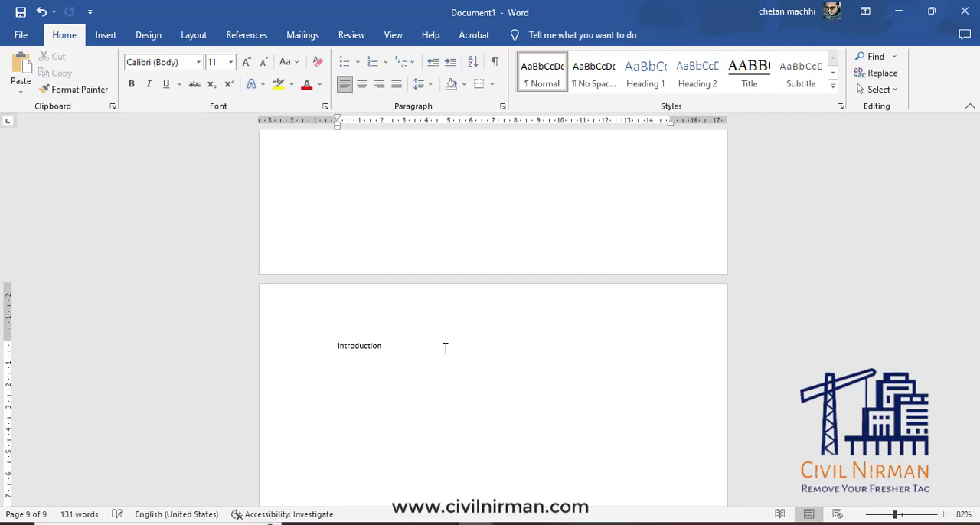
# Start defining a new multilevel list style and name it "my style".
pyautogui.click(414, 66)
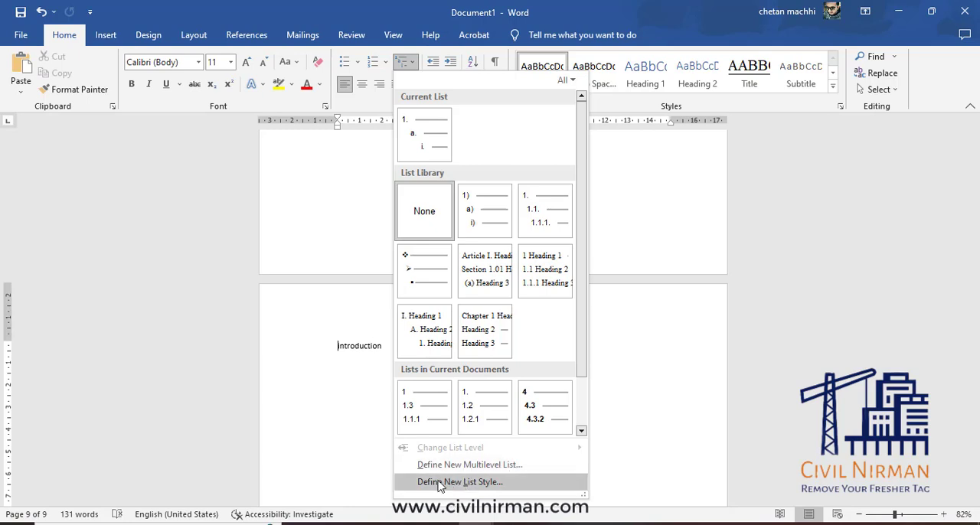
pyautogui.click(502, 482)
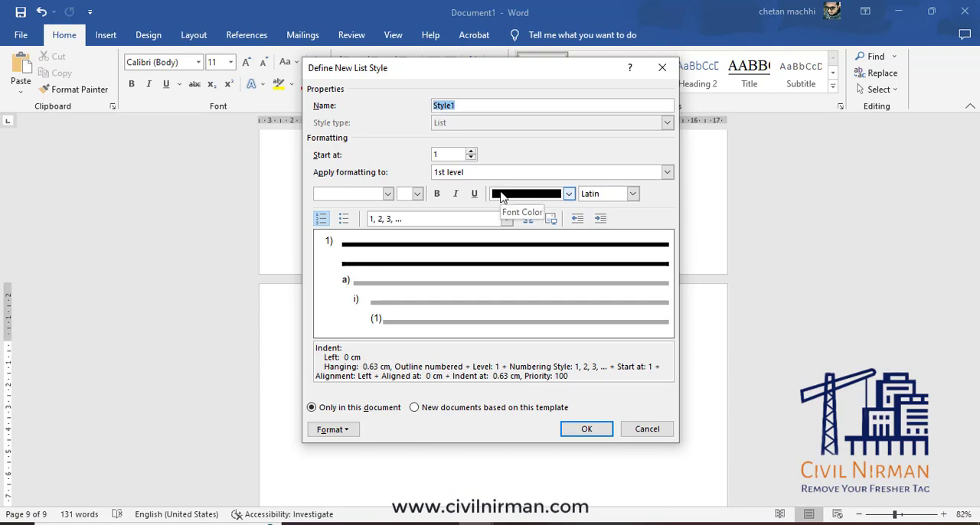
pyautogui.write('my s')
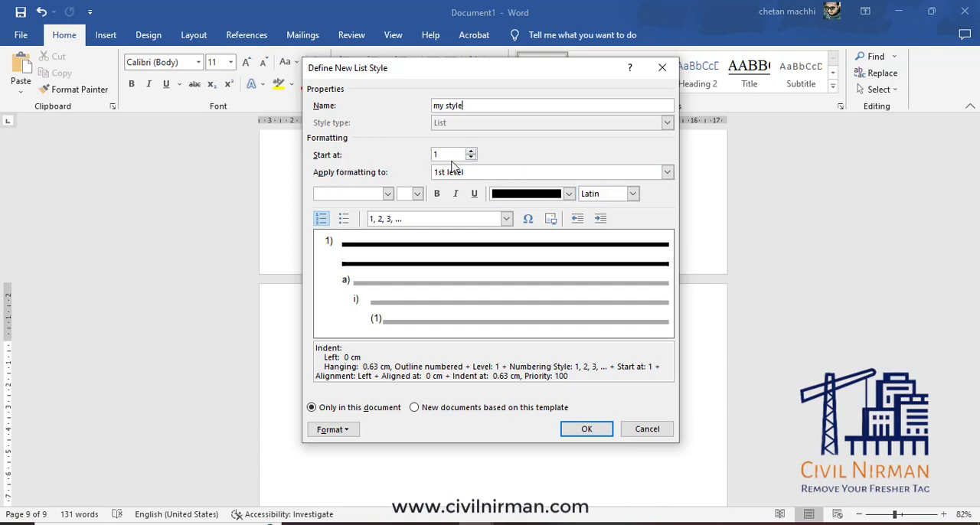
# Set the list style's 1st level font to Times New Roman at 16 pt.
pyautogui.click(666, 172)
pyautogui.click(667, 172)
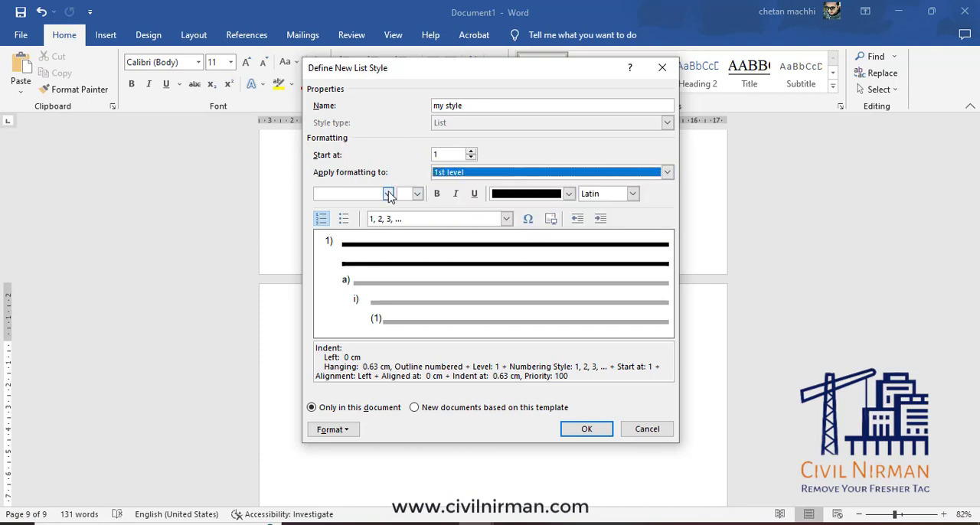
pyautogui.click(388, 194)
pyautogui.click(390, 194)
pyautogui.click(389, 194)
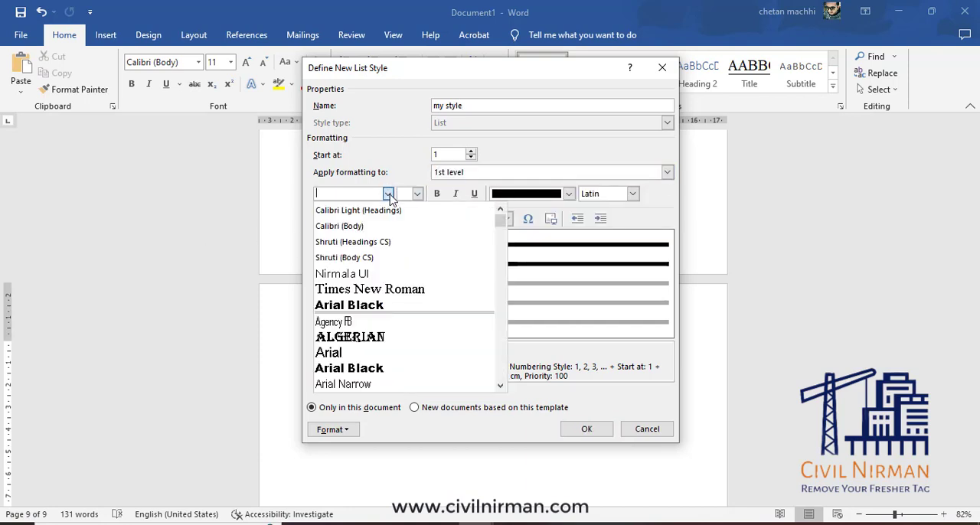
pyautogui.click(370, 290)
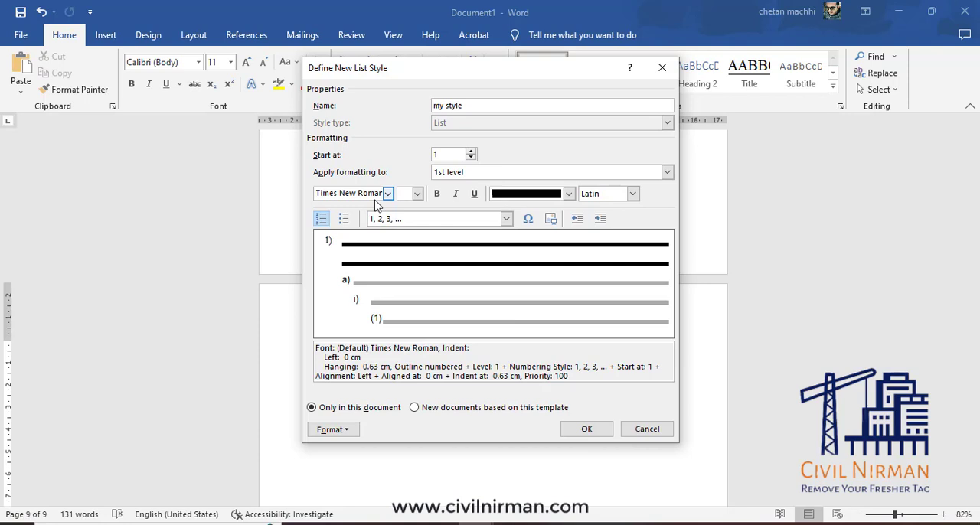
pyautogui.click(418, 194)
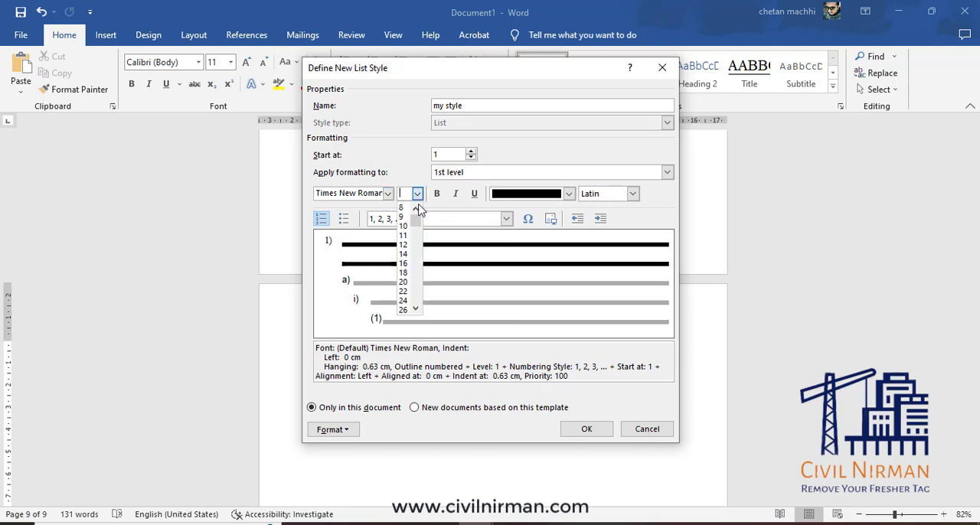
pyautogui.click(404, 262)
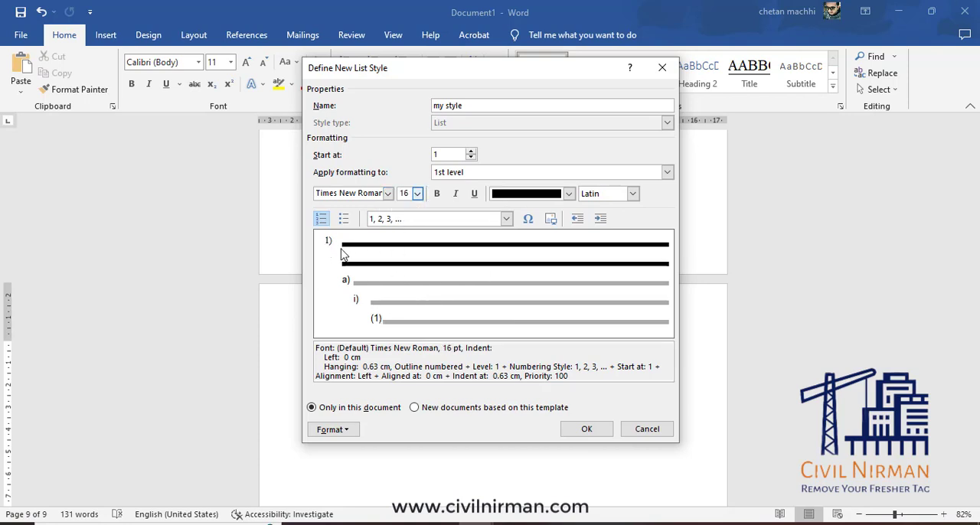
# Make the 1st level bold with the Automatic font color and the Latin script option.
pyautogui.click(438, 196)
pyautogui.click(569, 194)
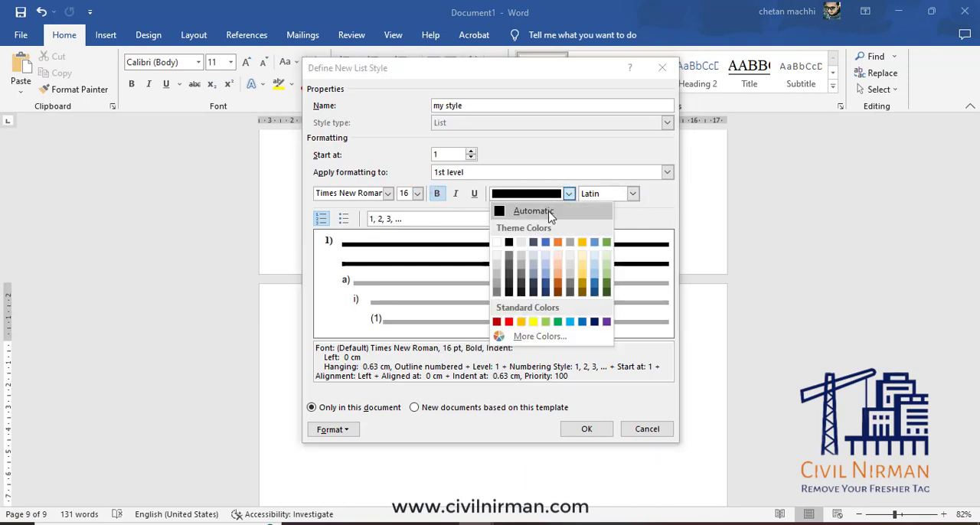
pyautogui.click(550, 216)
pyautogui.click(632, 194)
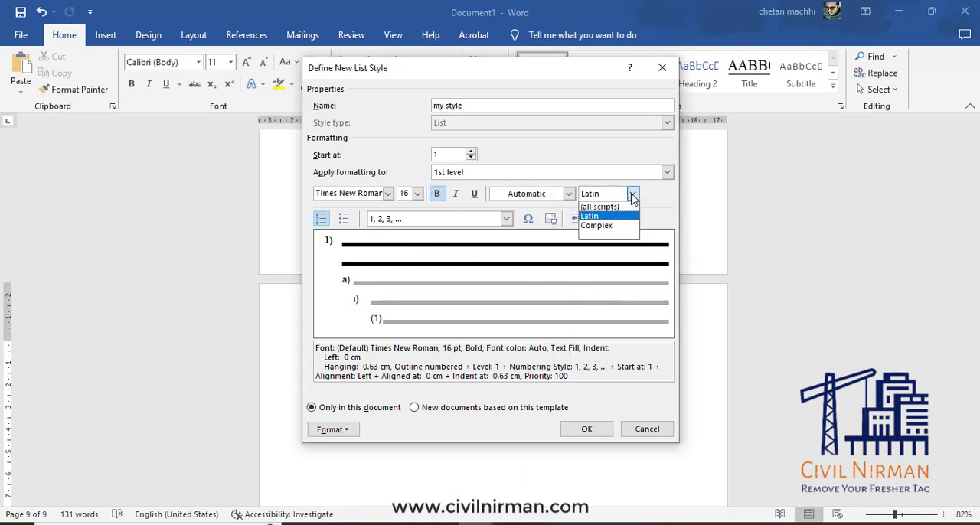
pyautogui.click(598, 219)
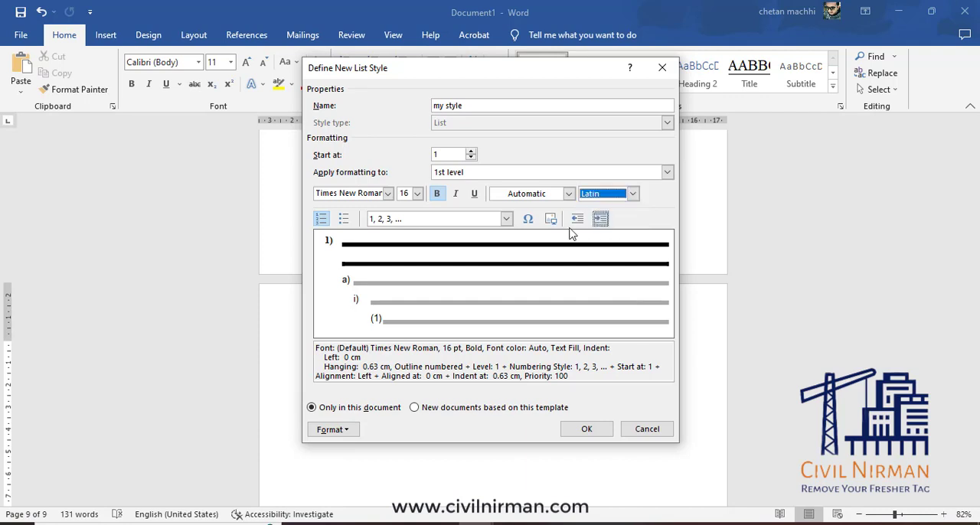
# Apply the All caps effect to the font of the list style's 1st level.
pyautogui.click(348, 433)
pyautogui.click(343, 284)
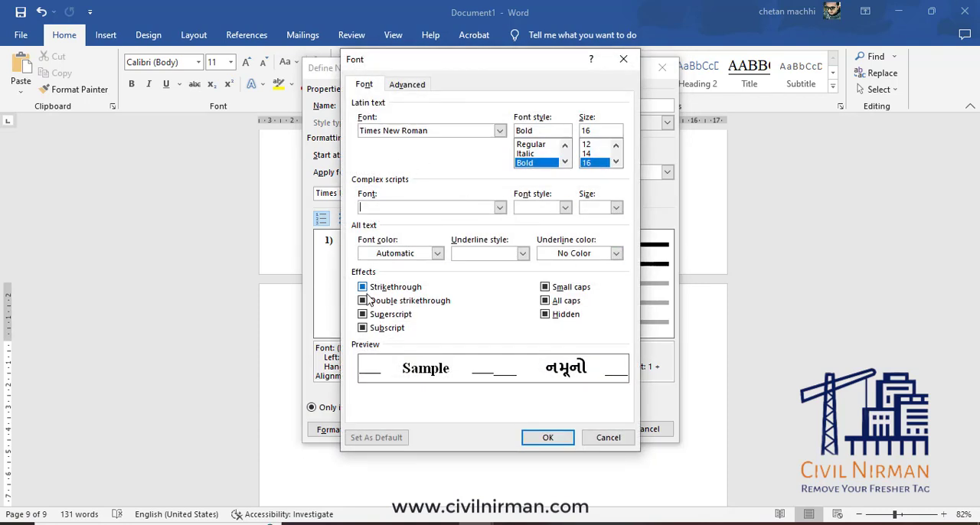
pyautogui.click(546, 301)
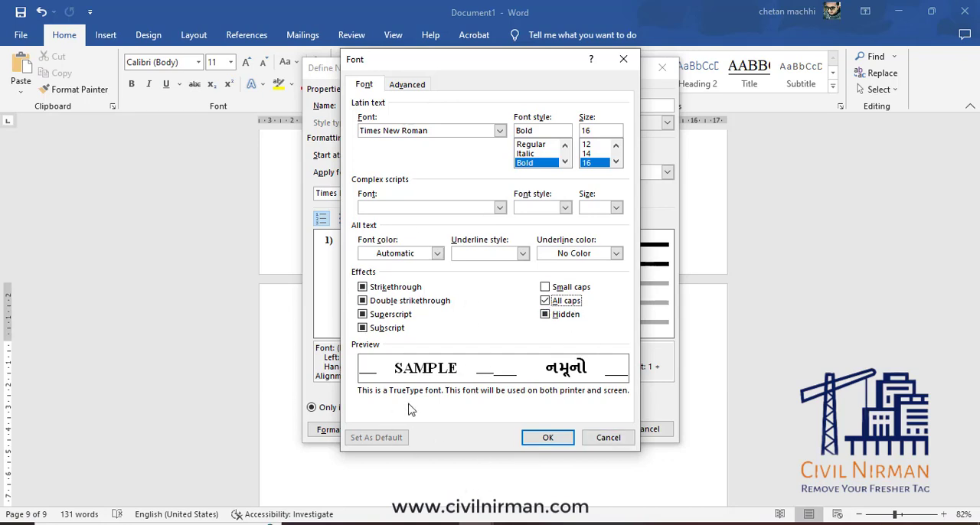
pyautogui.click(558, 438)
# Modify the list style's numbering so that the level 1 number format reads "CHAPTER 1: ".
pyautogui.click(358, 431)
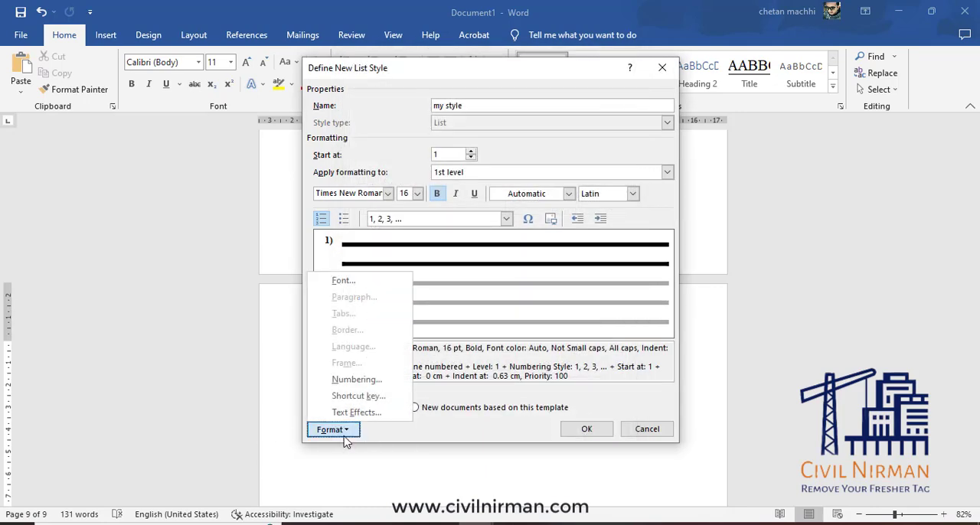
pyautogui.click(360, 380)
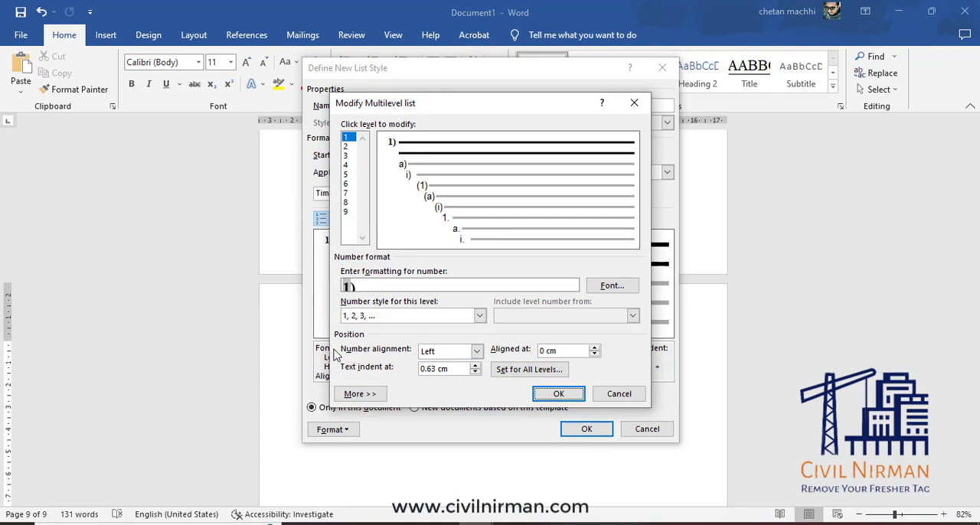
pyautogui.click(373, 395)
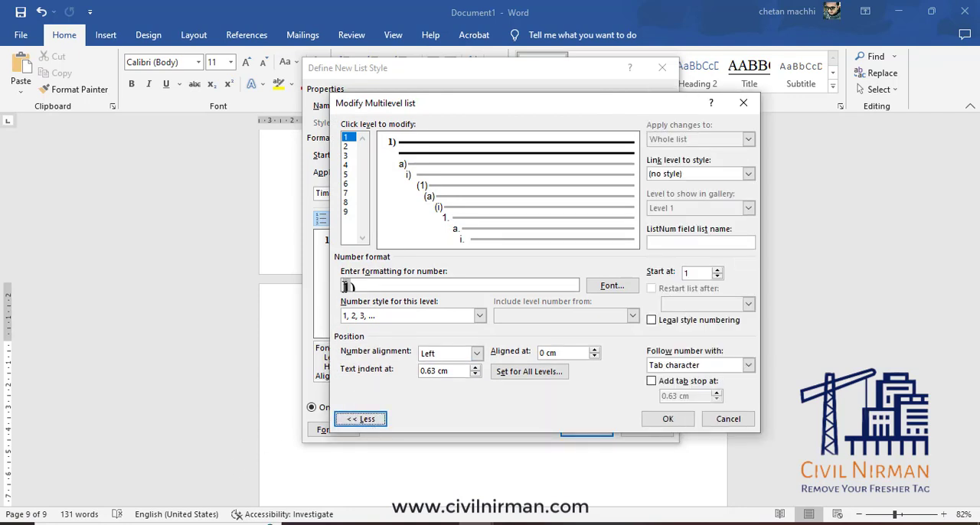
pyautogui.click(346, 285)
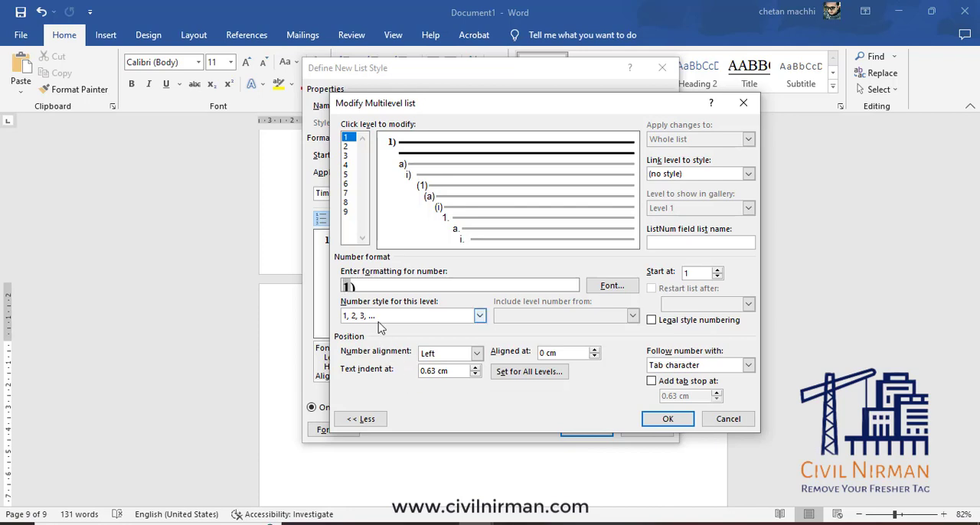
pyautogui.write('CHAPT')
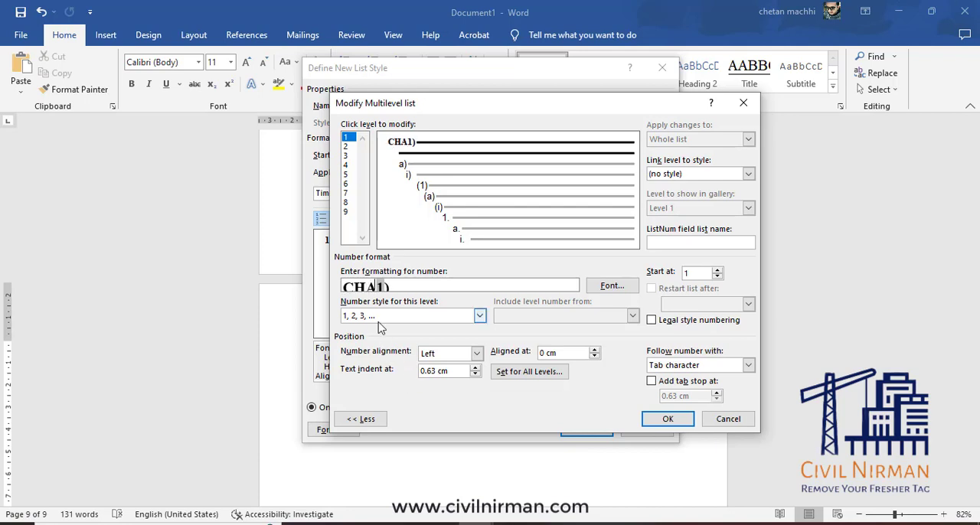
pyautogui.write('ER 1:')
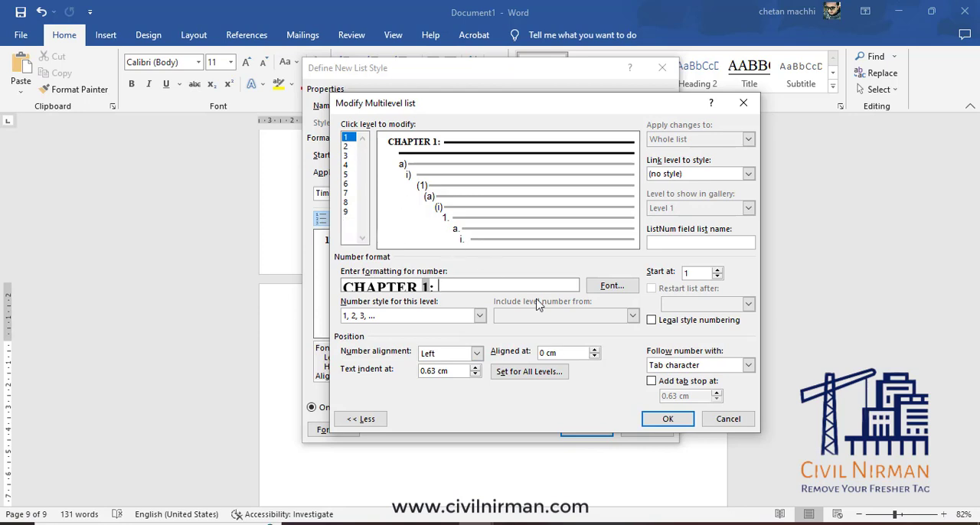
# Set the first level's text position to 1 cm and the additional indent for each level to 0.7 cm.
pyautogui.click(555, 373)
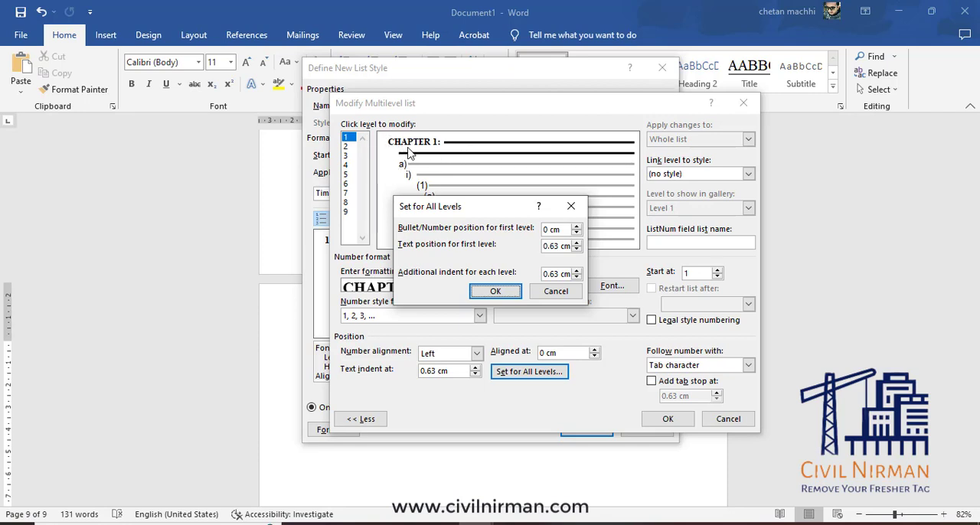
pyautogui.click(578, 271)
pyautogui.doubleClick(577, 243)
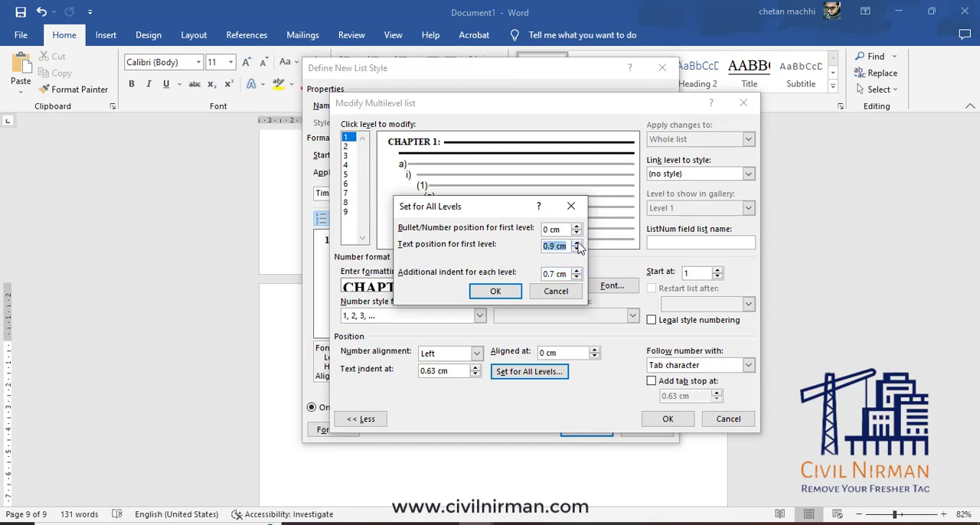
pyautogui.click(578, 243)
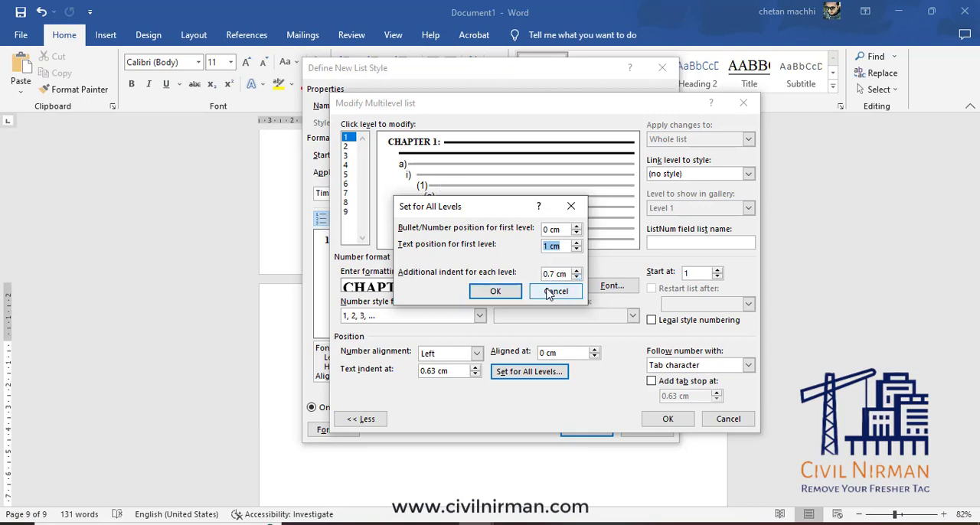
pyautogui.moveTo(499, 206); pyautogui.dragTo(569, 264)
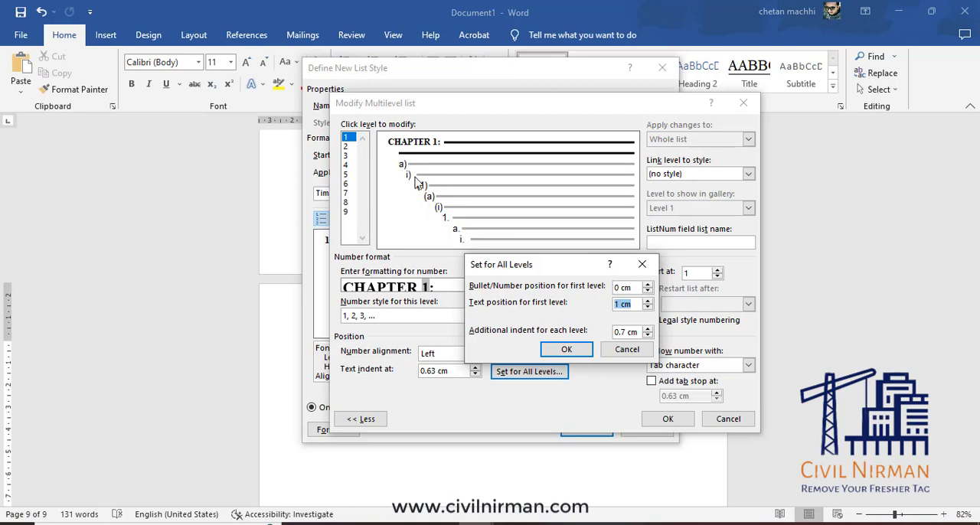
pyautogui.click(647, 335)
pyautogui.click(647, 337)
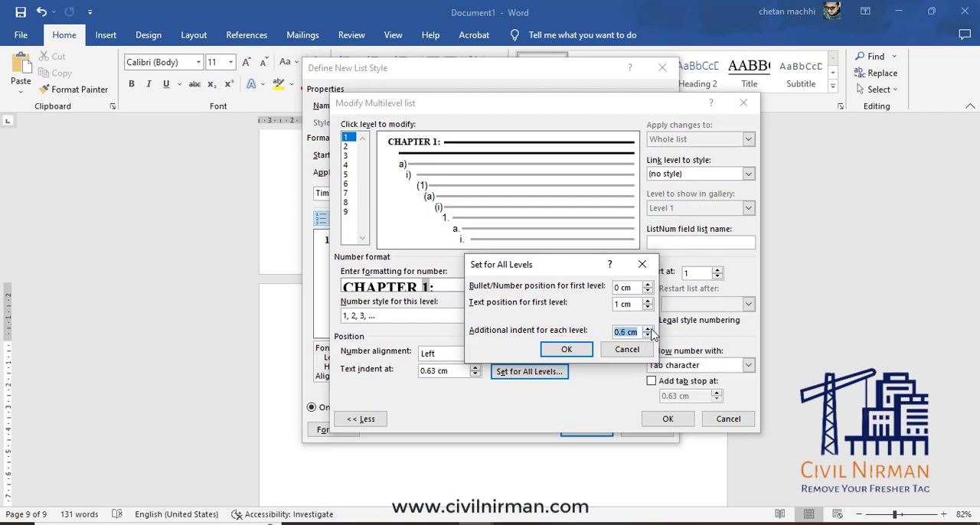
pyautogui.click(567, 350)
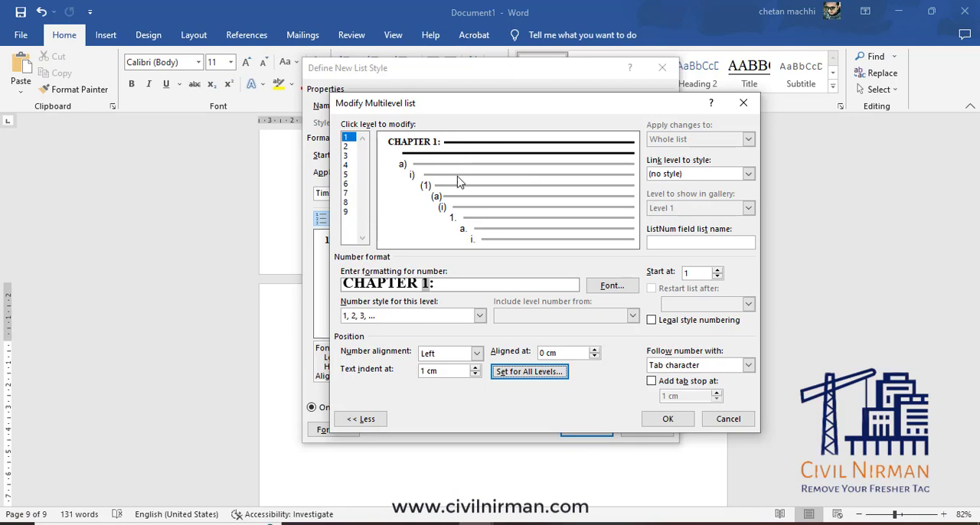
# Link level 1 of the multilevel list to the Heading 1 style.
pyautogui.click(748, 174)
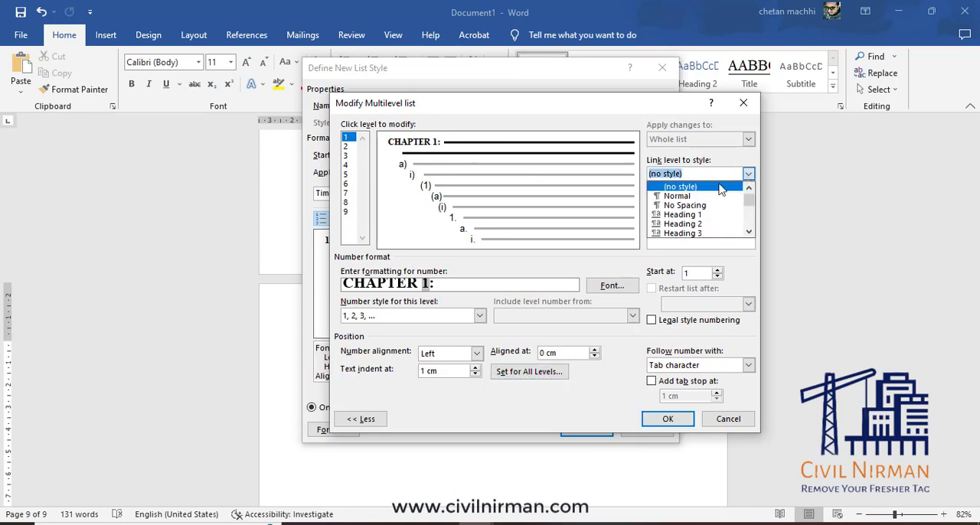
pyautogui.click(695, 216)
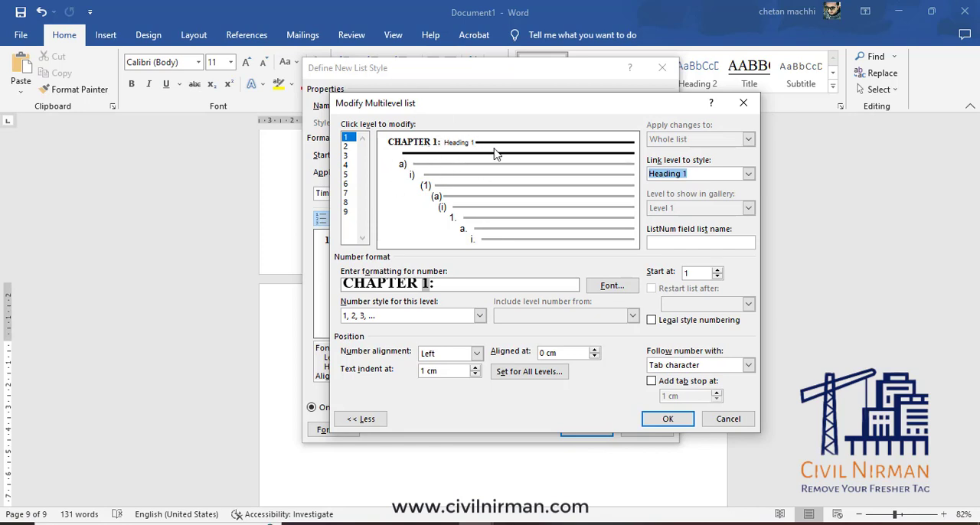
# Format level 2 numbering as "1.1", including the level 1 number, using the 1, 2, 3 number style and removing the closing parenthesis.
pyautogui.click(345, 146)
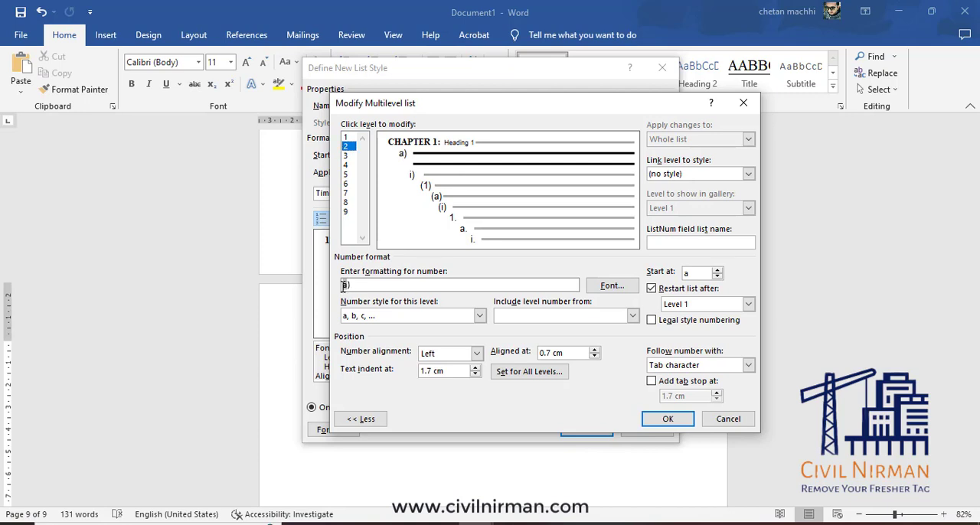
pyautogui.click(567, 317)
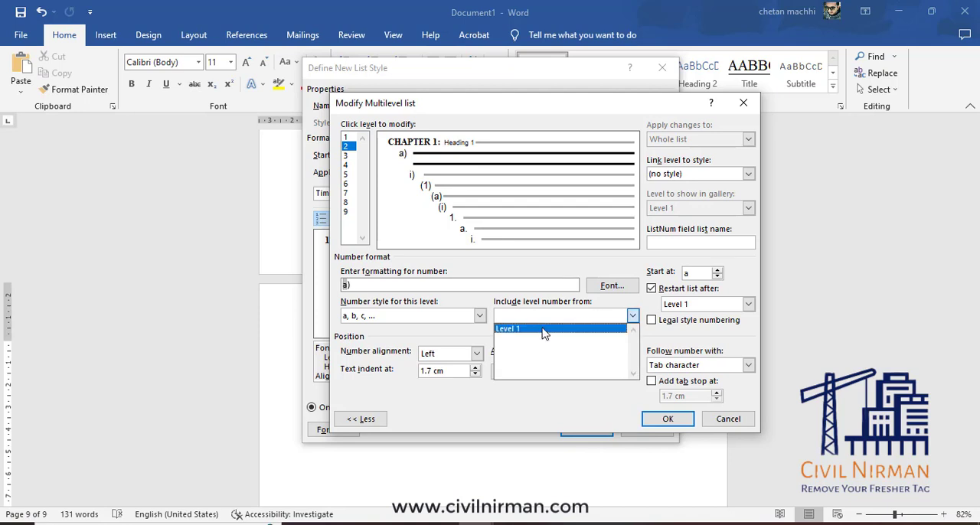
pyautogui.click(543, 329)
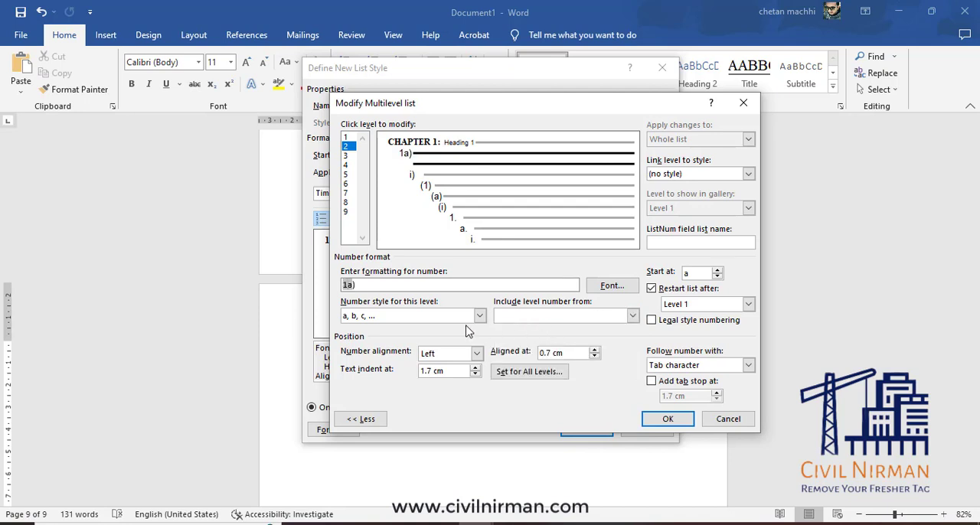
pyautogui.write('.')
pyautogui.click(379, 316)
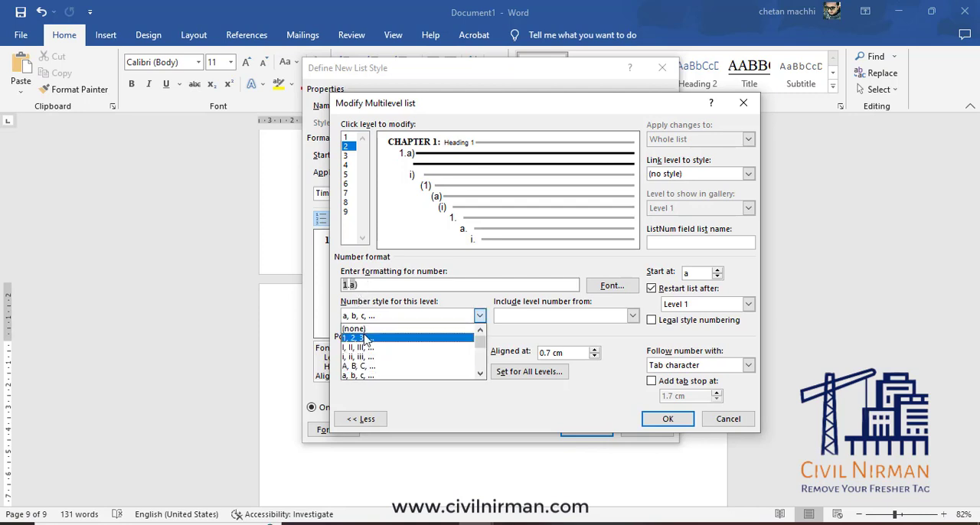
pyautogui.click(366, 343)
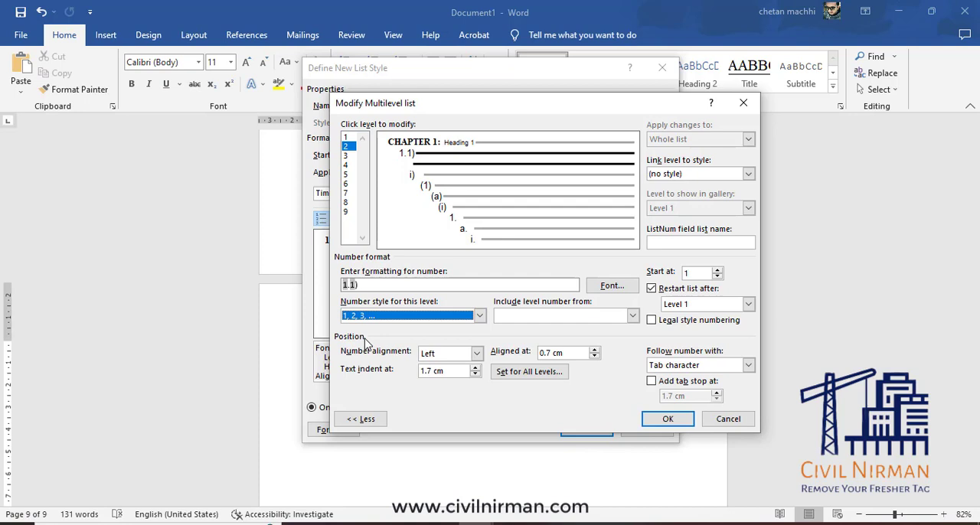
pyautogui.click(373, 285)
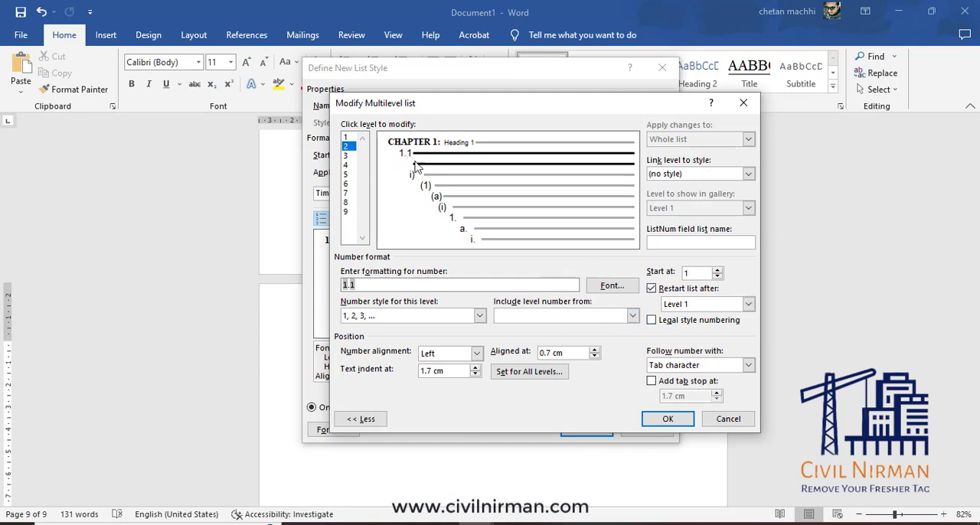
# Link level 2 of the multilevel list to the Heading 2 style.
pyautogui.click(748, 175)
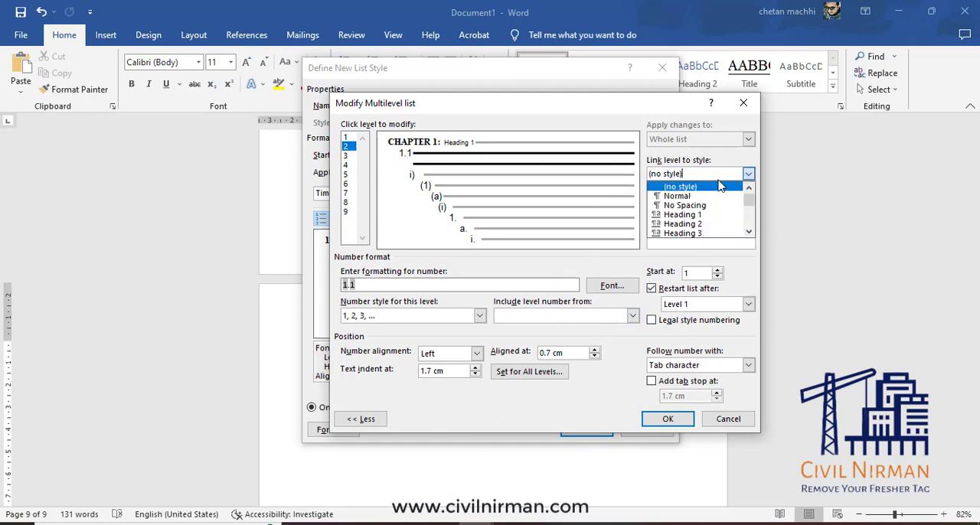
pyautogui.click(707, 225)
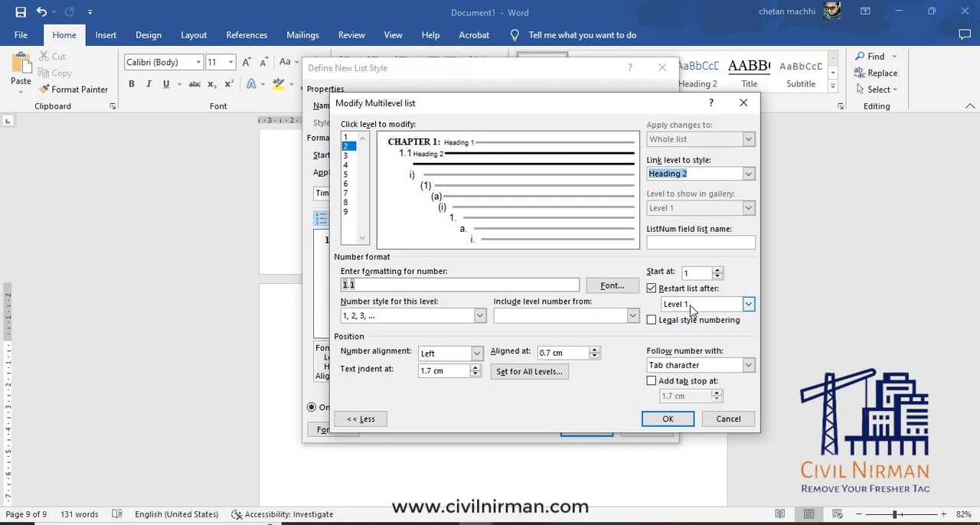
pyautogui.click(347, 285)
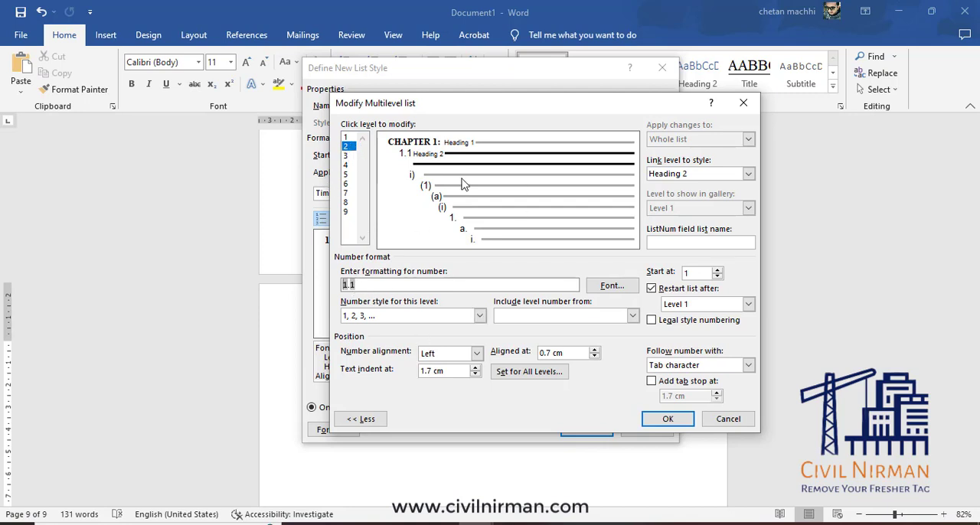
# Format level 3 numbering as "1.1.1", including the level 1 and level 2 numbers, with the 1, 2, 3 number style and no parenthesis.
pyautogui.click(345, 155)
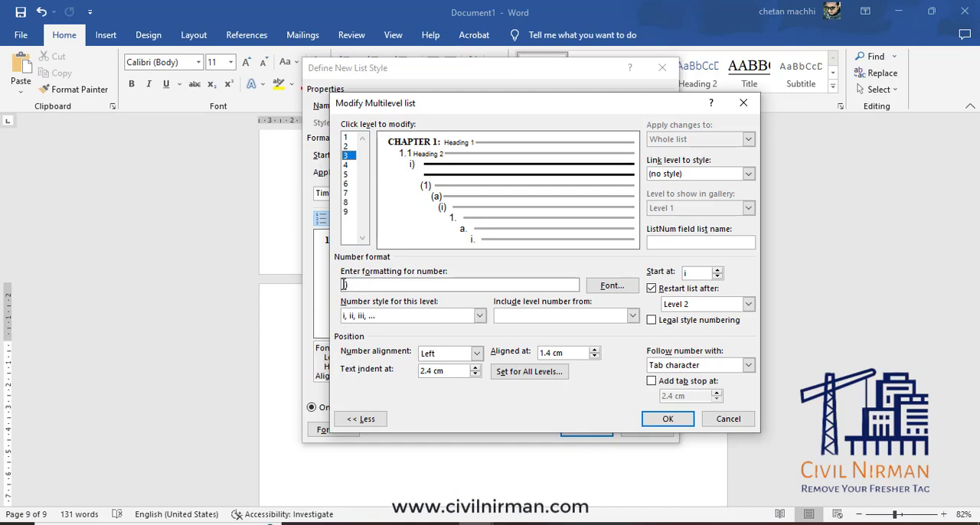
pyautogui.click(613, 318)
pyautogui.click(565, 330)
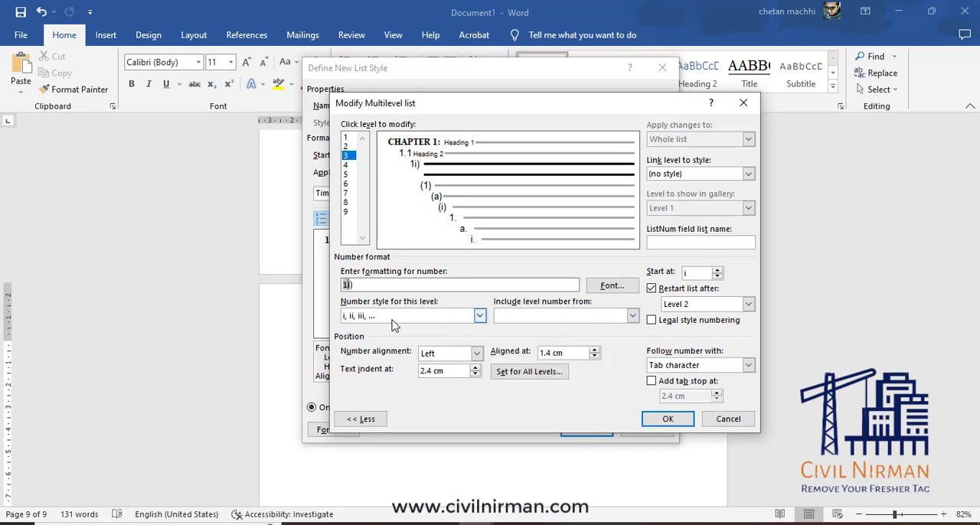
pyautogui.write('.')
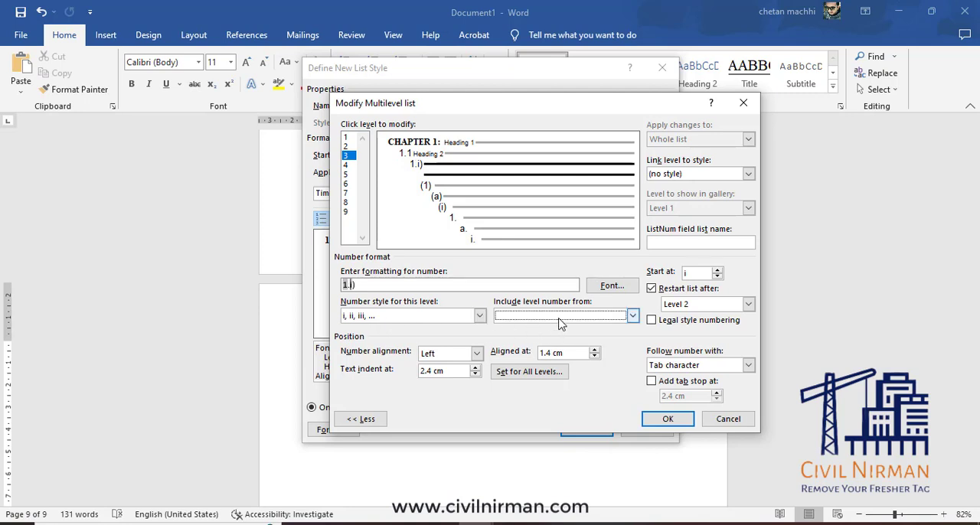
pyautogui.click(557, 318)
pyautogui.click(543, 341)
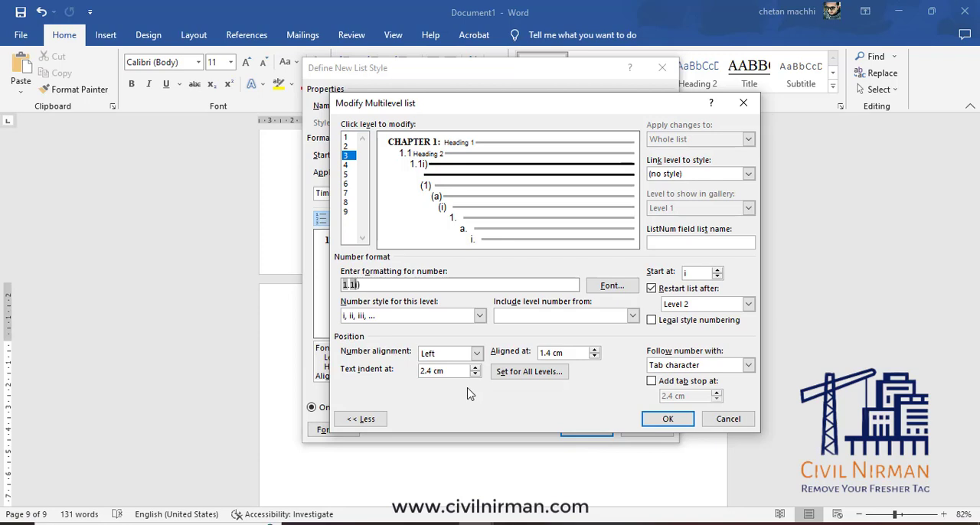
pyautogui.write('.')
pyautogui.click(410, 317)
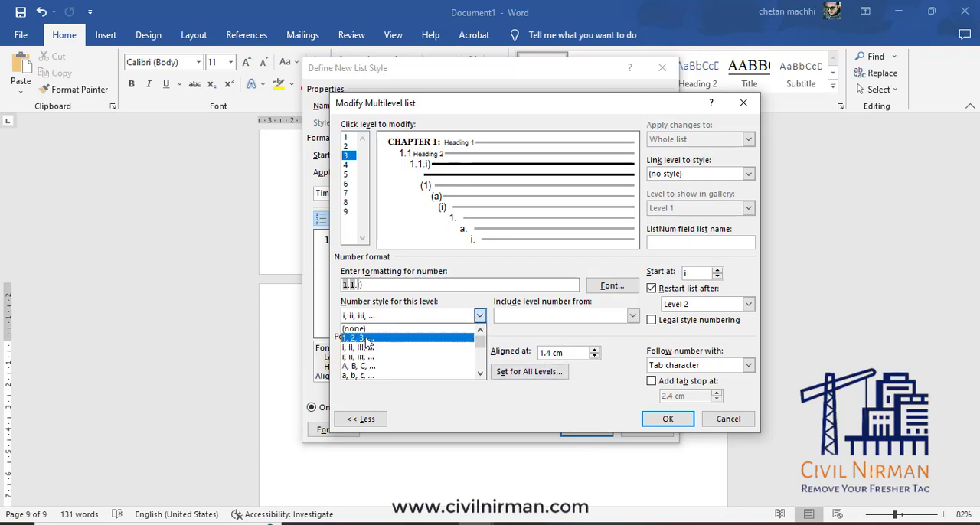
pyautogui.click(358, 338)
pyautogui.click(399, 285)
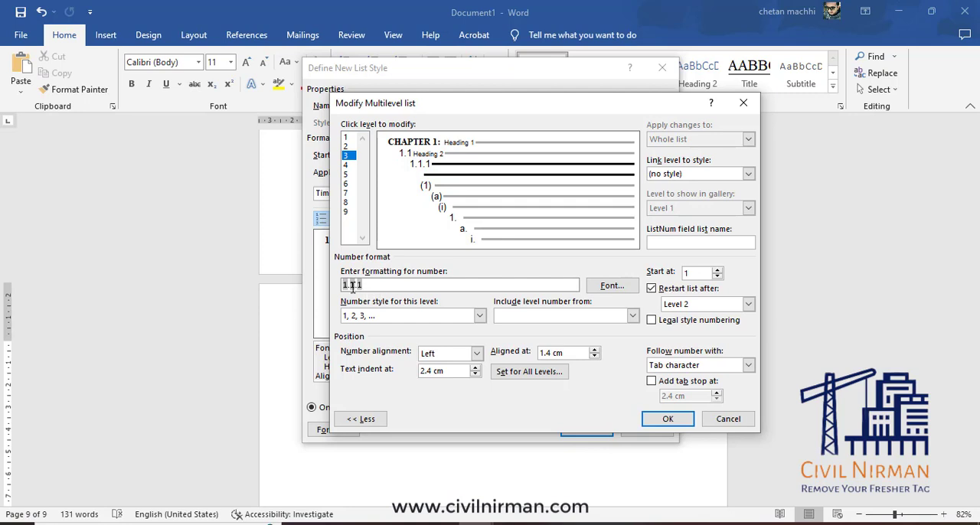
# Link level 3 to the Heading 3 style and save the numbering and the "my style" list style.
pyautogui.click(749, 174)
pyautogui.click(681, 230)
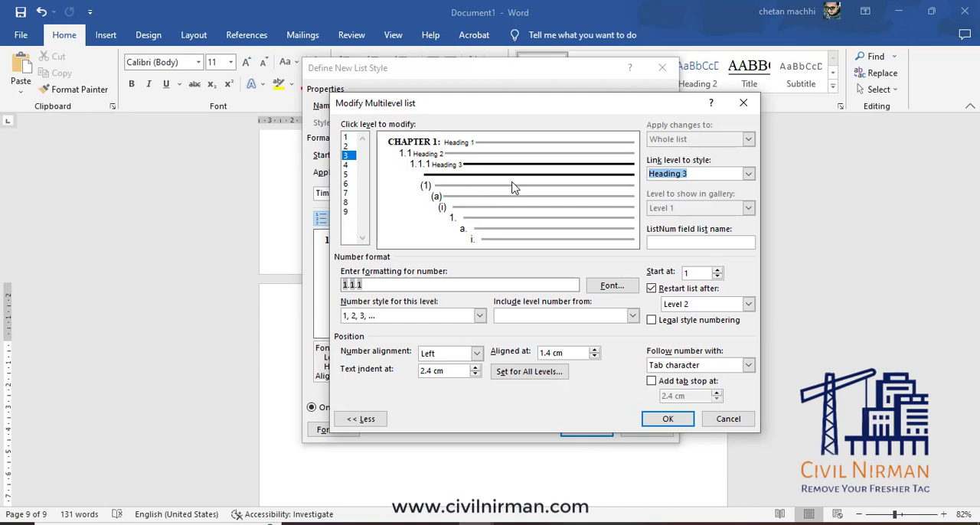
pyautogui.click(346, 166)
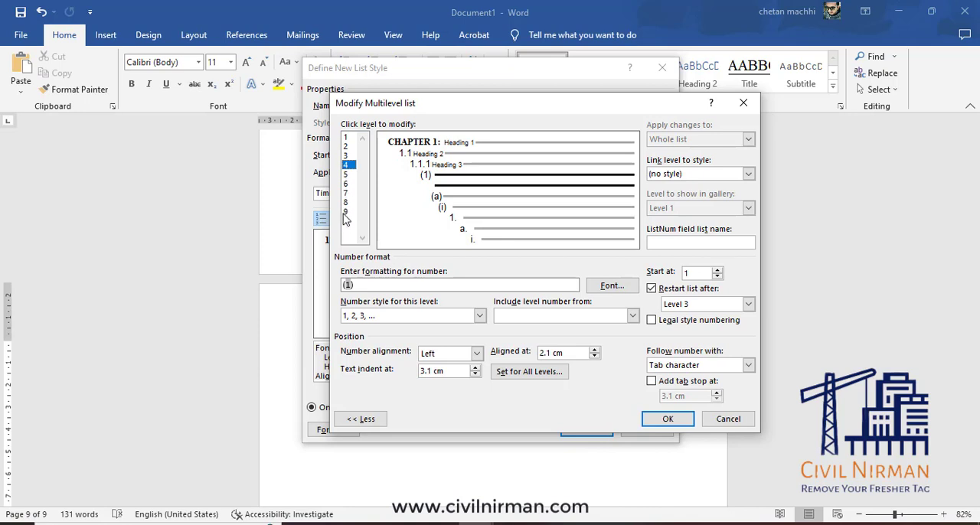
pyautogui.click(345, 157)
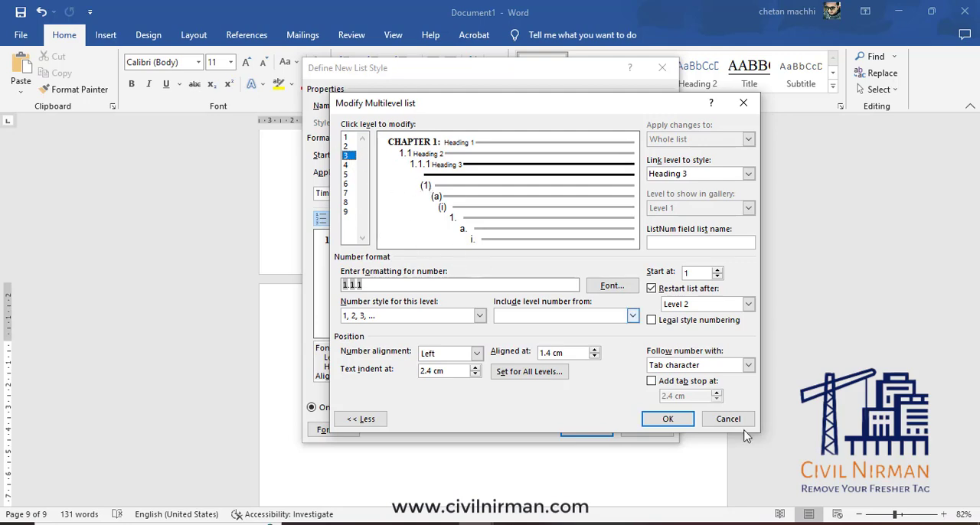
pyautogui.click(666, 420)
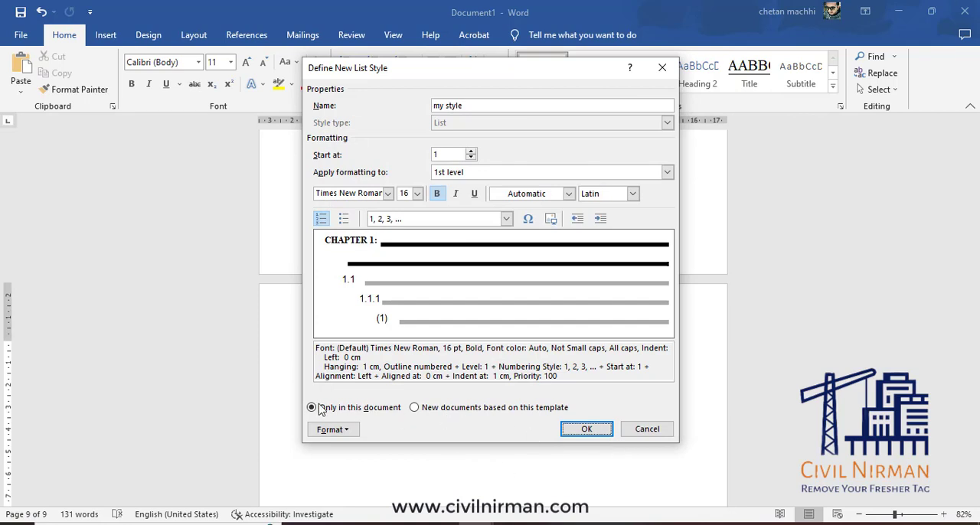
pyautogui.click(599, 429)
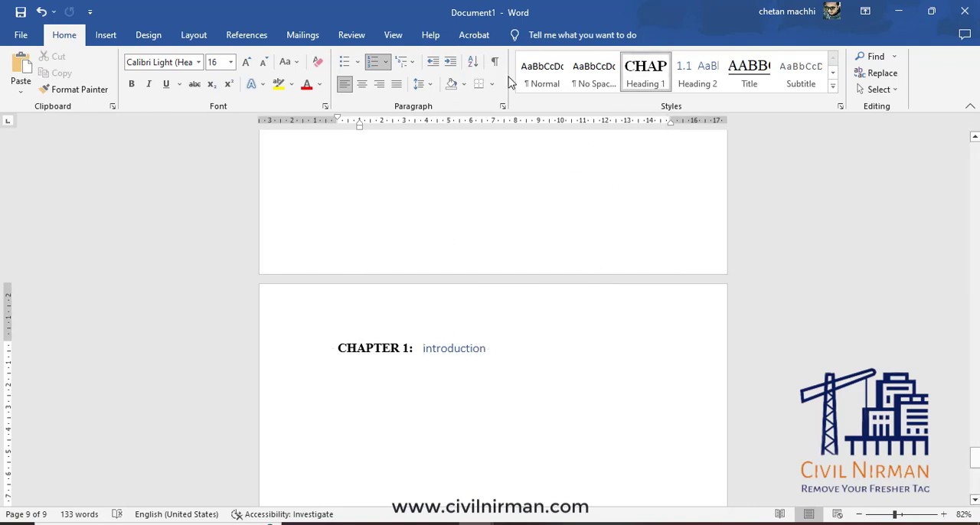
# Reset the "introduction" line to the Normal style and reapply Heading 1 to it.
pyautogui.click(543, 74)
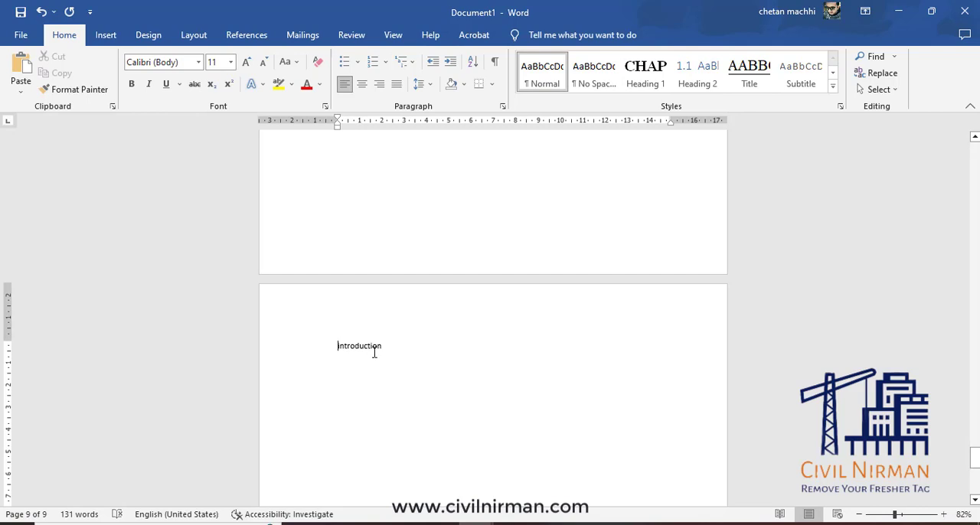
pyautogui.click(656, 79)
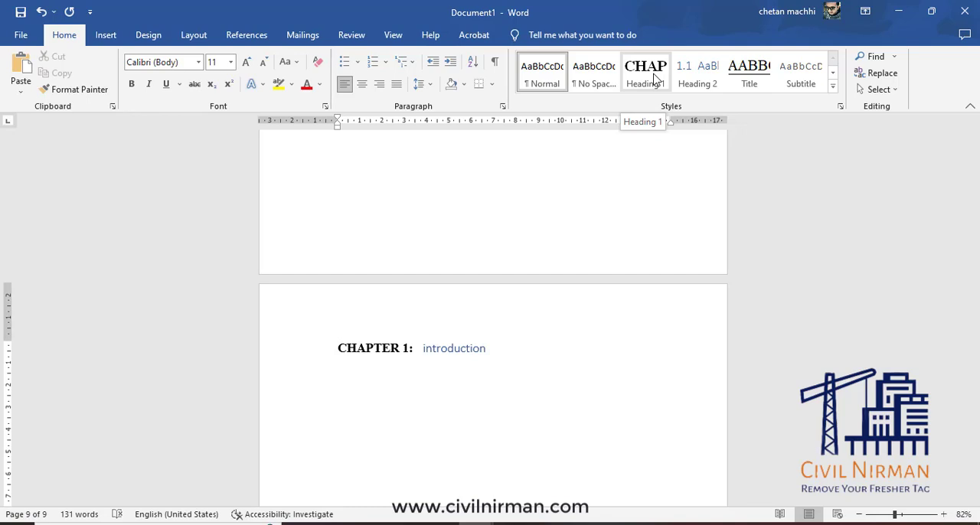
pyautogui.click(653, 77)
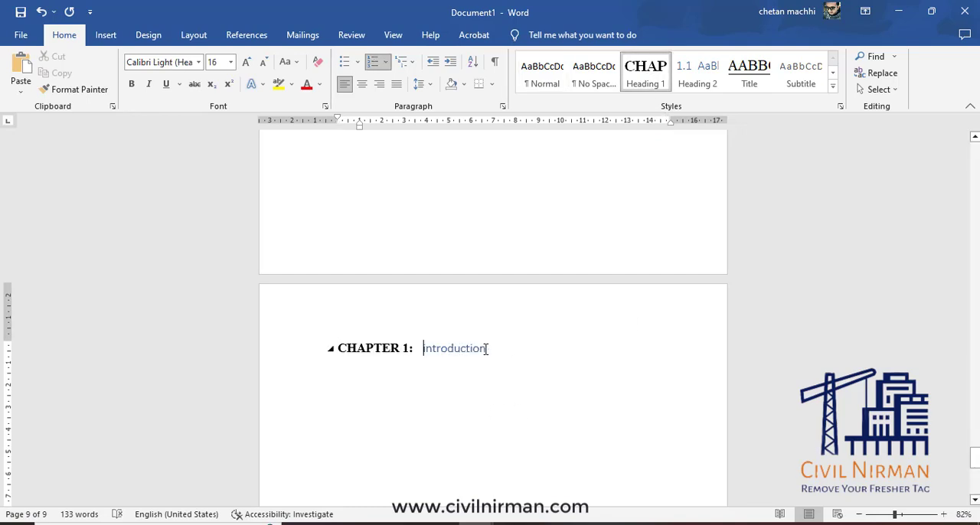
# Modify the Heading 1 style to use bold Times New Roman with the Automatic font color.
pyautogui.rightClick(650, 74)
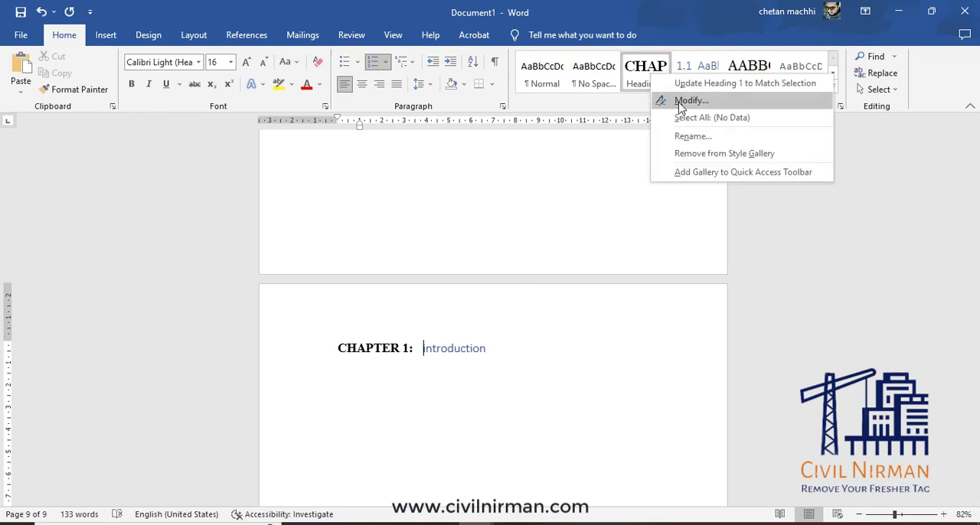
pyautogui.click(681, 108)
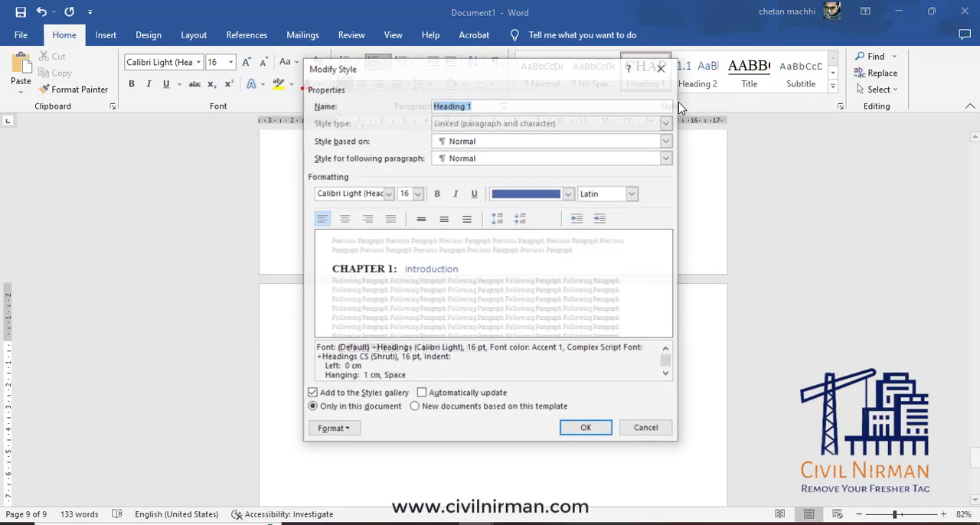
pyautogui.click(569, 193)
pyautogui.click(528, 212)
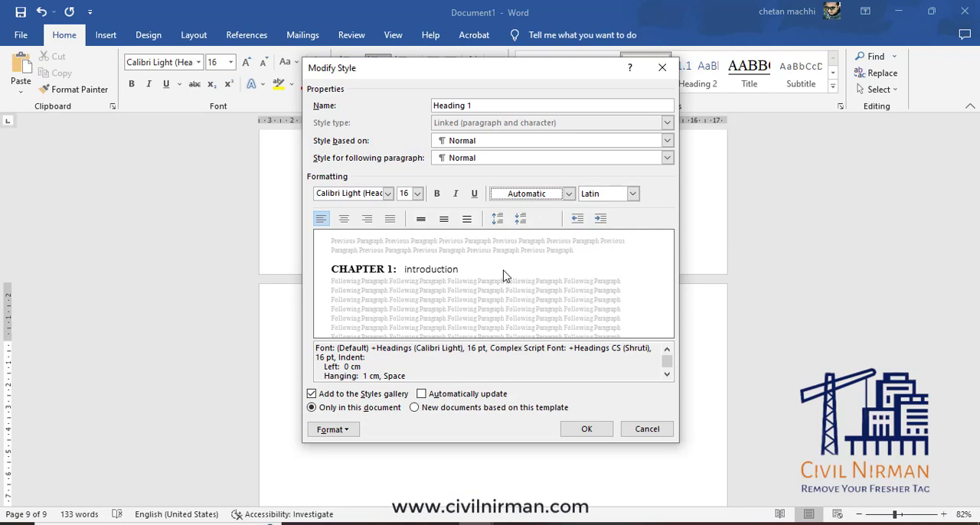
pyautogui.click(388, 193)
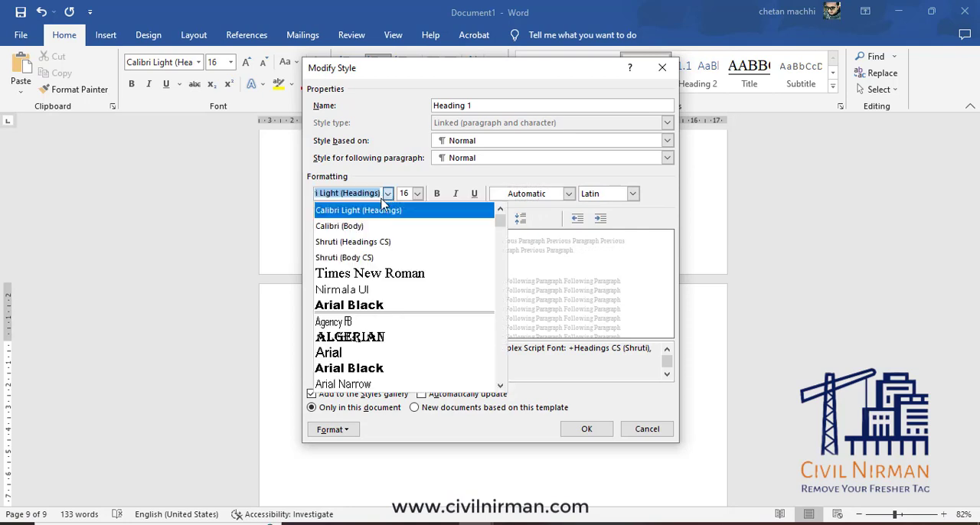
pyautogui.click(382, 274)
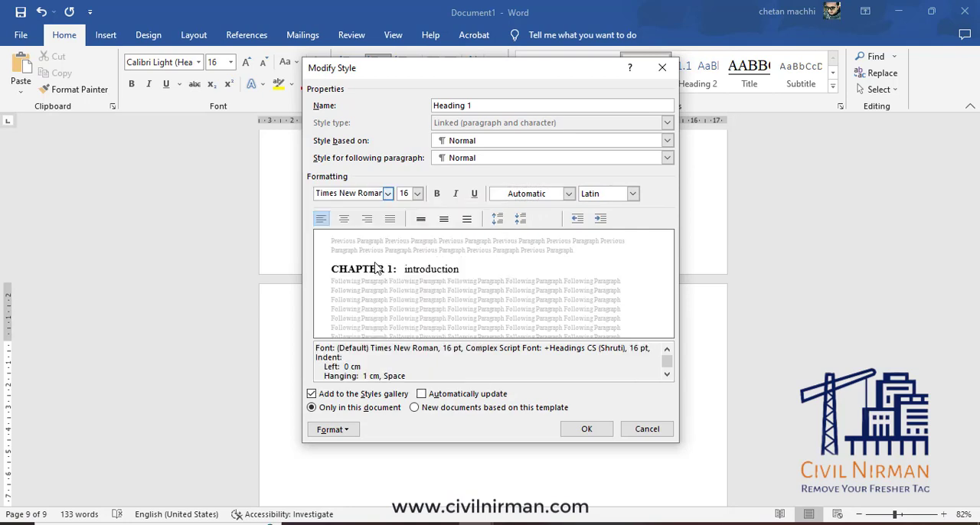
pyautogui.click(437, 194)
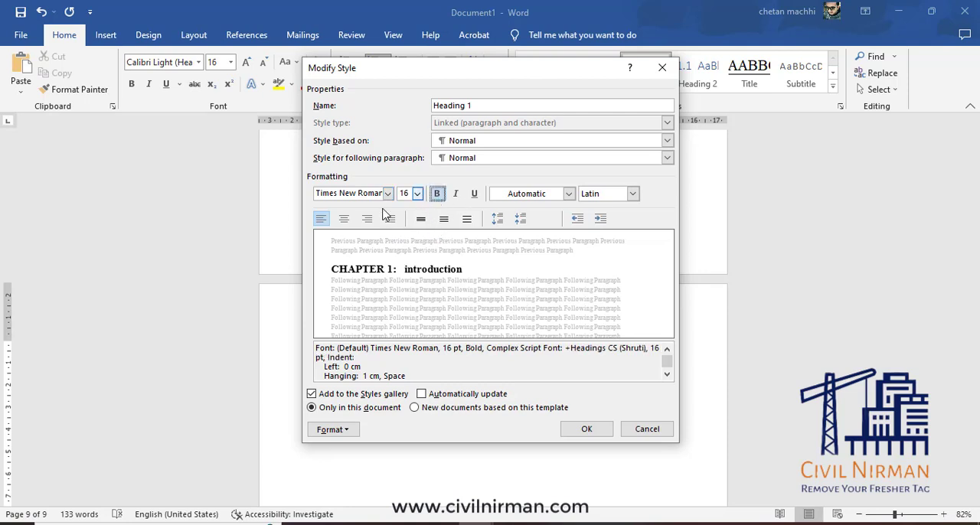
# Center the Heading 1 style's text and set single line spacing, trying 1.5 and double spacing before settling.
pyautogui.click(345, 220)
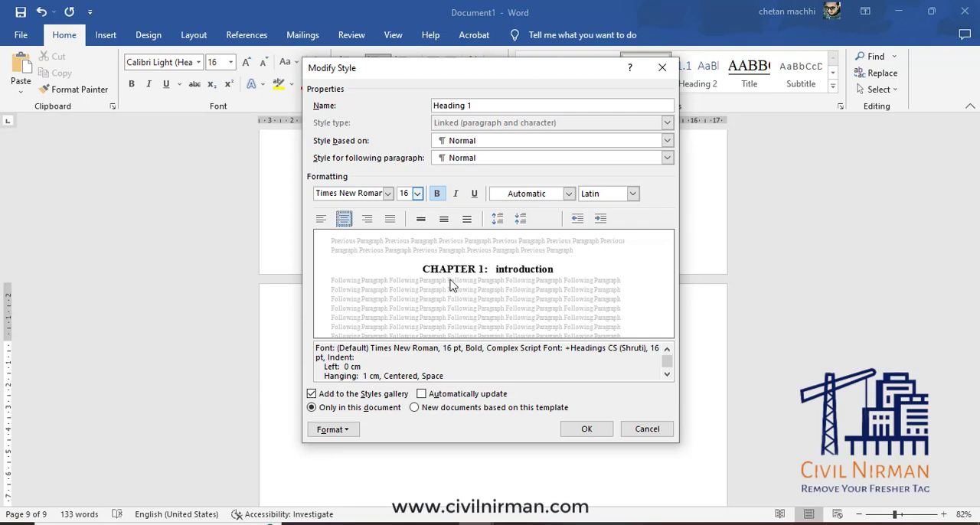
pyautogui.click(420, 219)
pyautogui.click(444, 220)
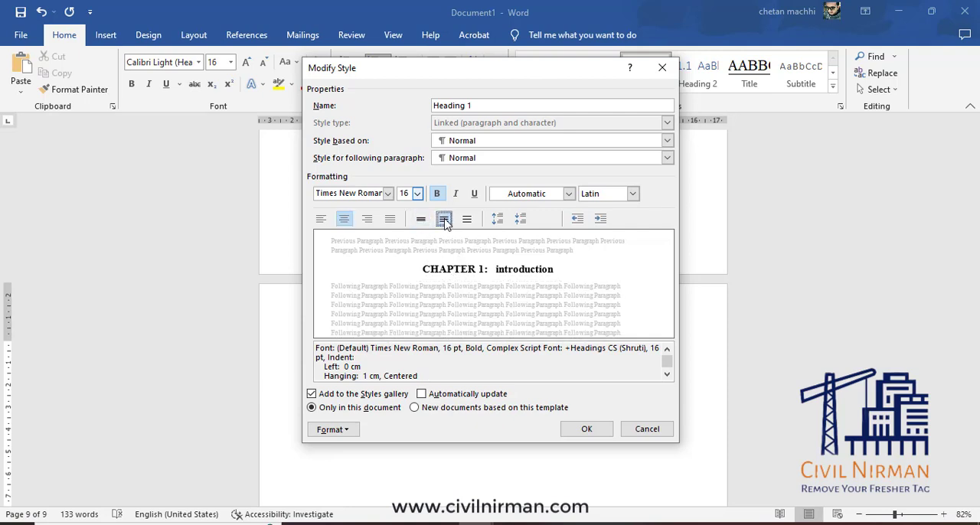
pyautogui.click(466, 220)
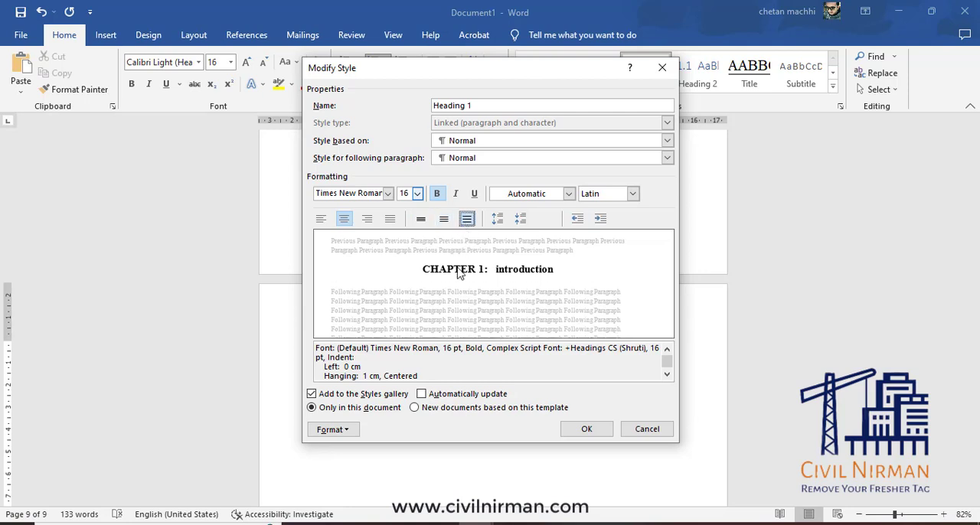
pyautogui.click(444, 221)
pyautogui.click(421, 221)
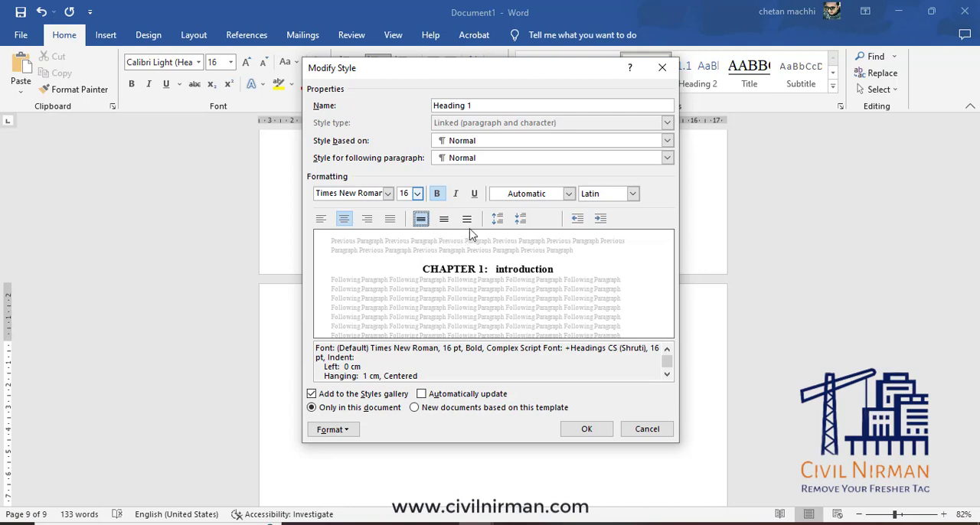
# Turn on the All caps font effect for the Heading 1 style.
pyautogui.click(332, 431)
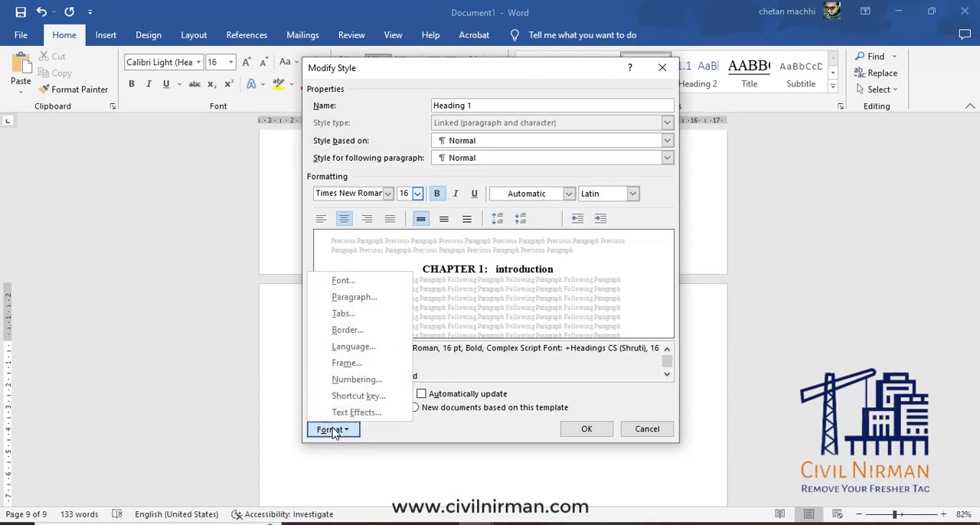
pyautogui.click(350, 283)
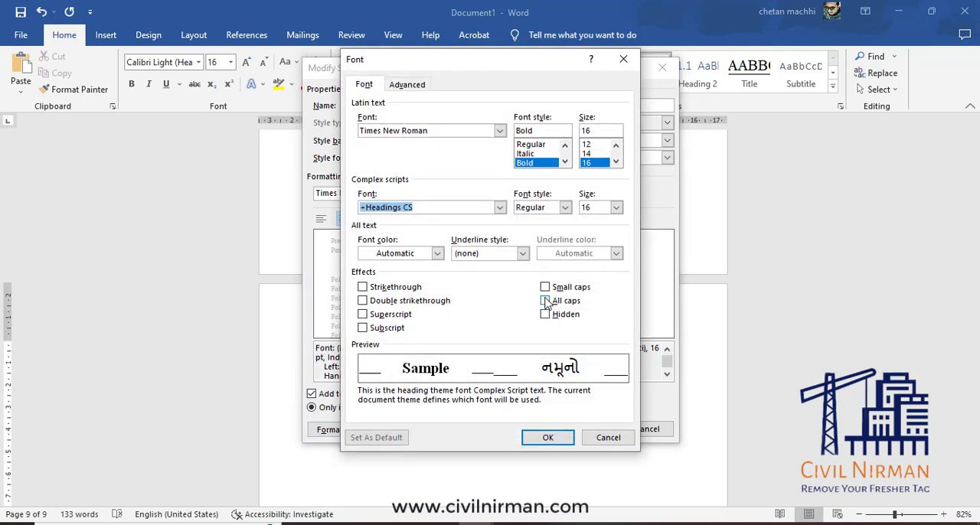
pyautogui.click(545, 301)
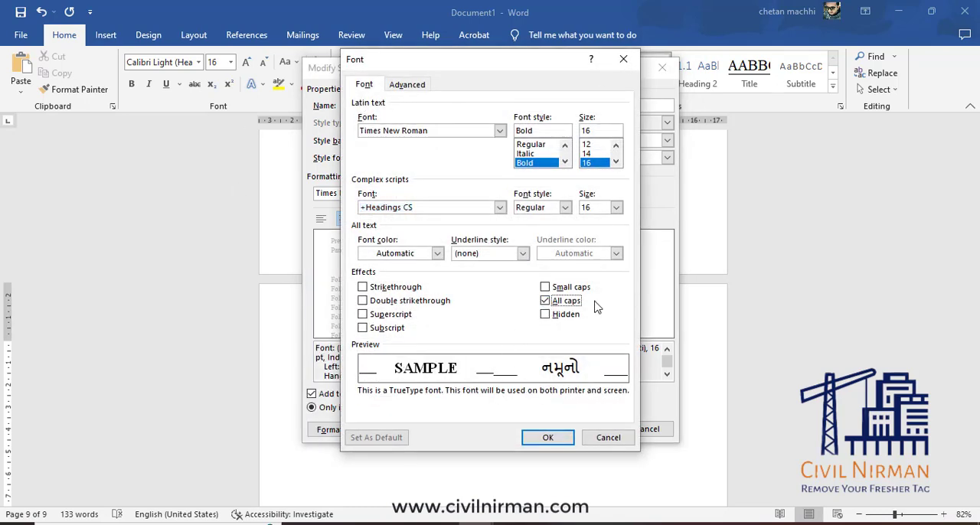
pyautogui.click(423, 85)
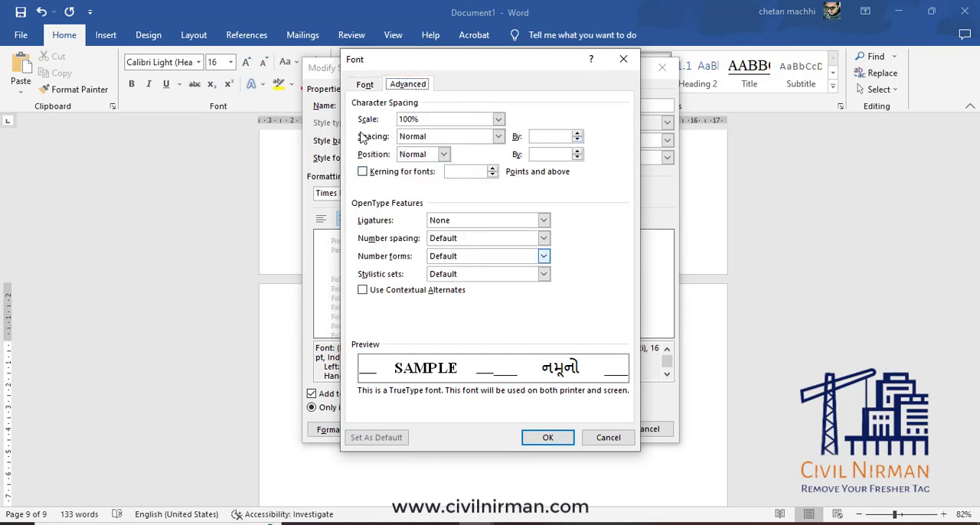
pyautogui.click(364, 85)
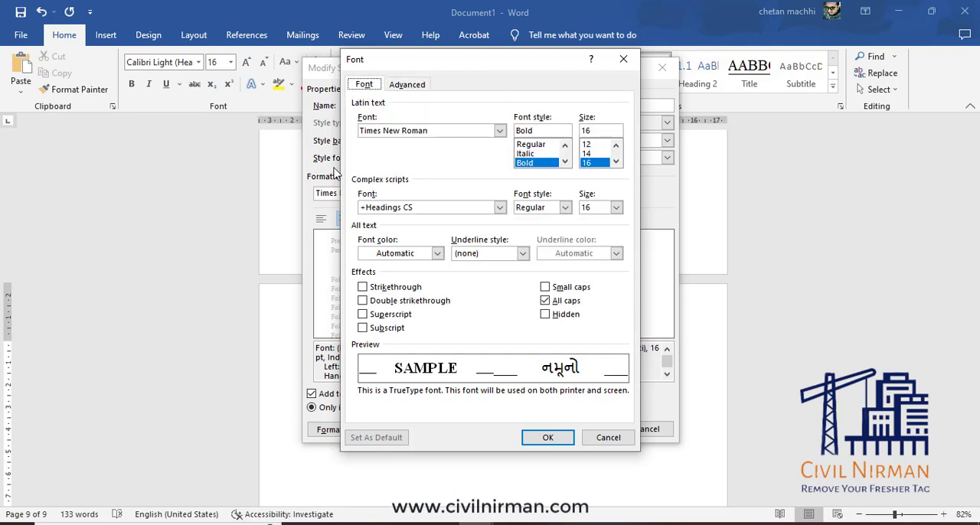
pyautogui.click(547, 438)
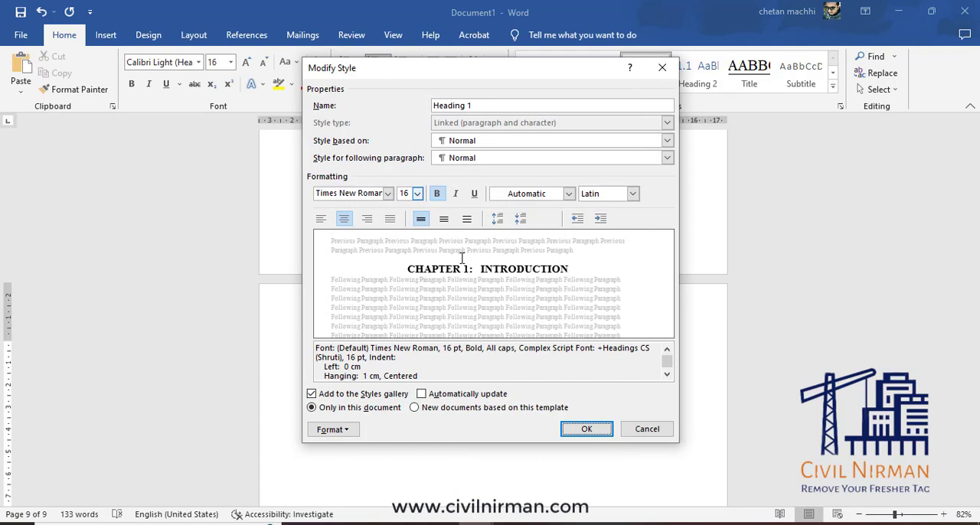
# Add 3 pt thick-and-thin double-line borders above and below the Heading 1 paragraph only, clearing the full box border.
pyautogui.click(354, 431)
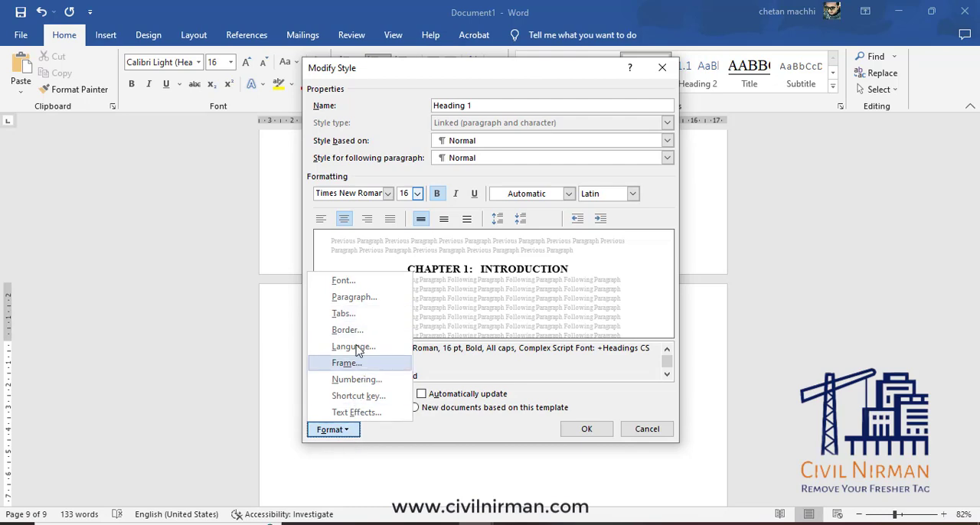
pyautogui.click(346, 330)
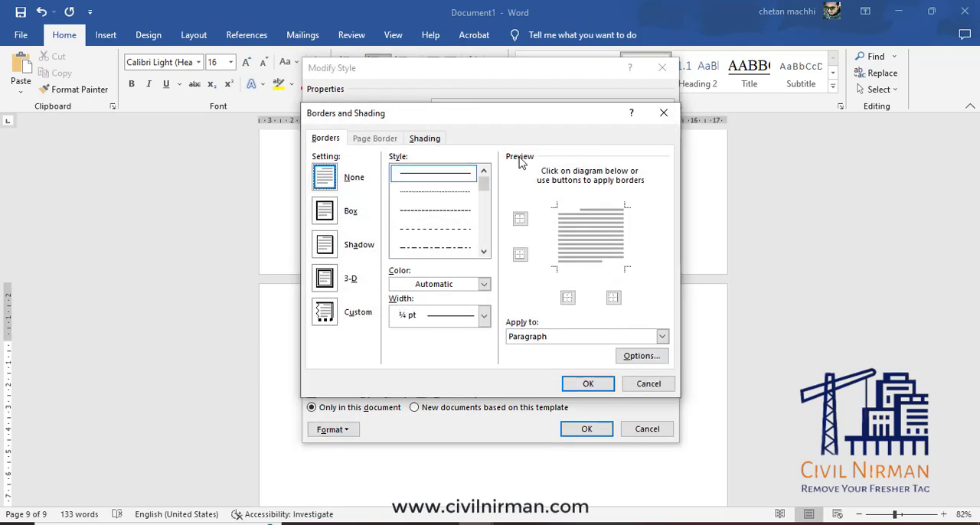
pyautogui.click(484, 251)
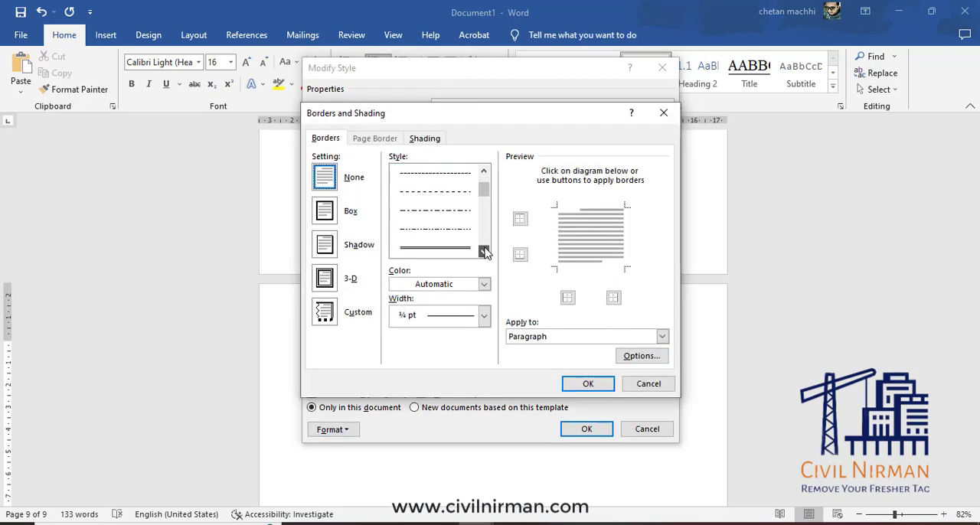
pyautogui.click(484, 251)
pyautogui.click(484, 251)
pyautogui.click(483, 251)
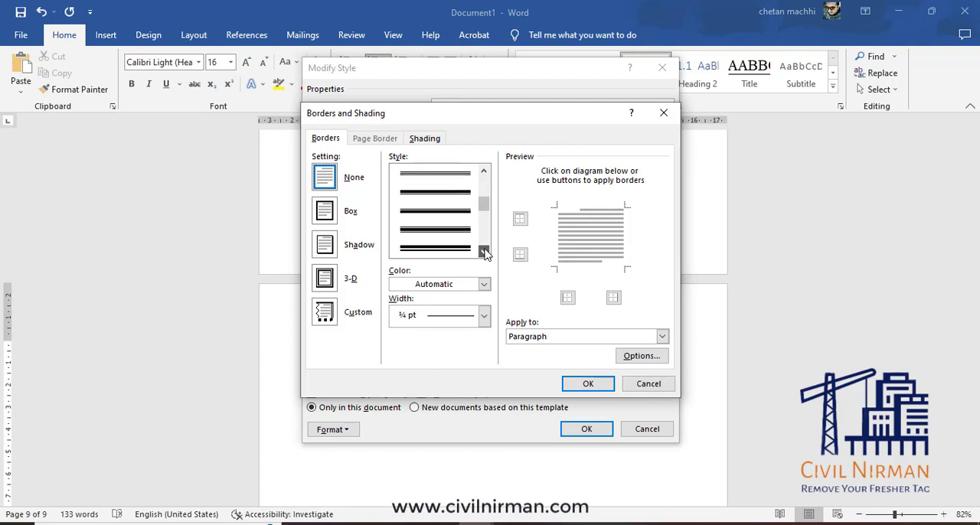
pyautogui.click(456, 197)
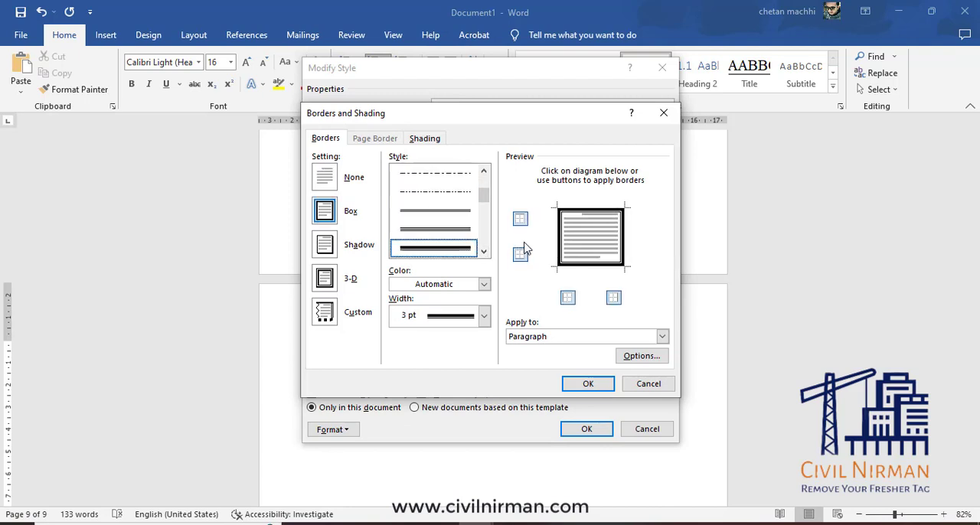
pyautogui.click(330, 180)
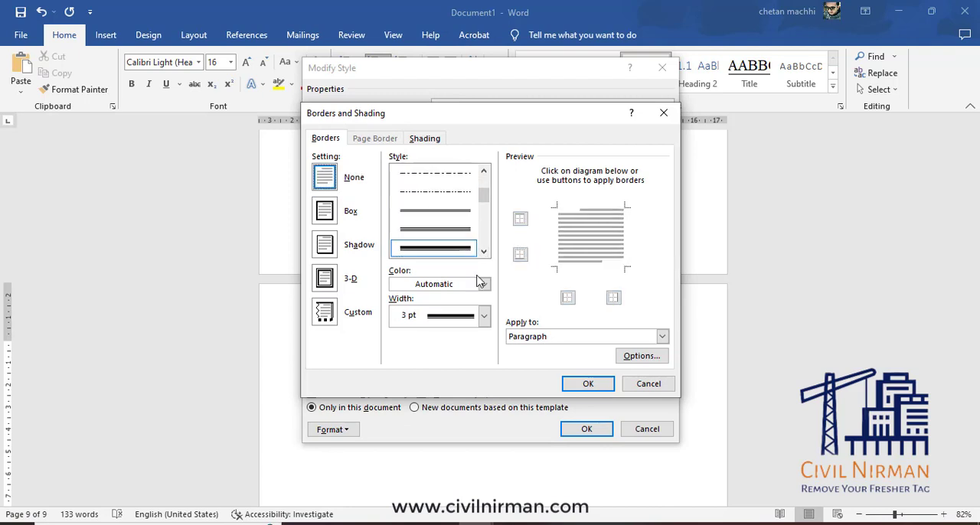
pyautogui.click(520, 219)
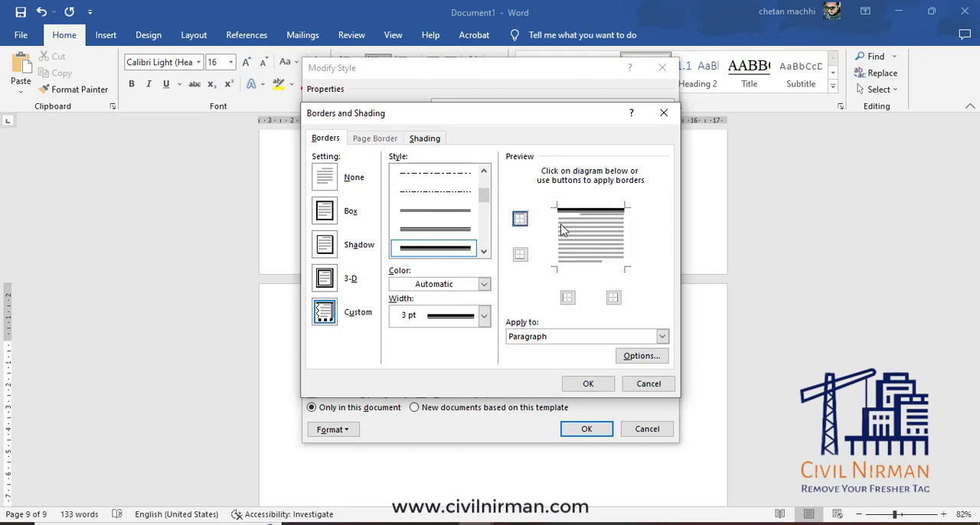
pyautogui.click(521, 256)
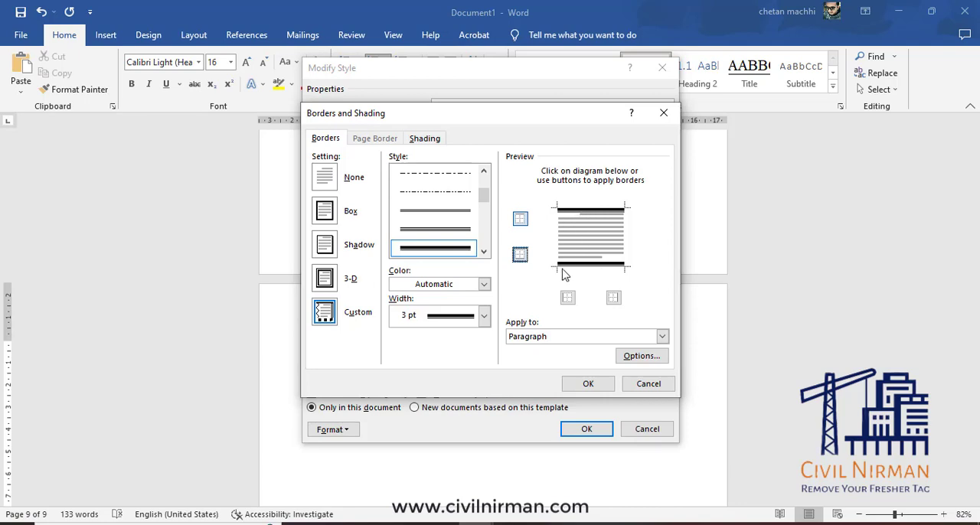
# Switch the Heading 1 bottom border to the mirrored thick-and-thin line, select 2 ¼ pt width, and enable automatic updating of the style.
pyautogui.click(483, 251)
pyautogui.click(484, 251)
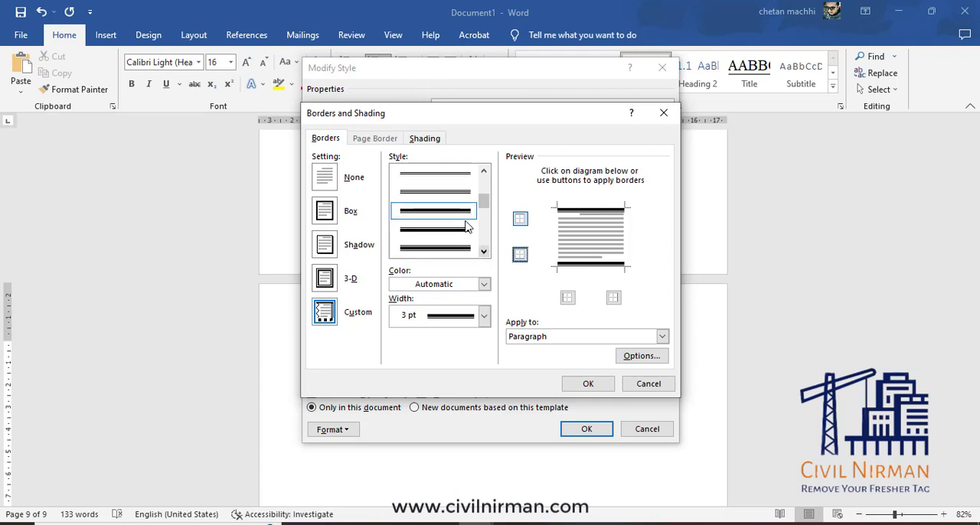
pyautogui.click(451, 243)
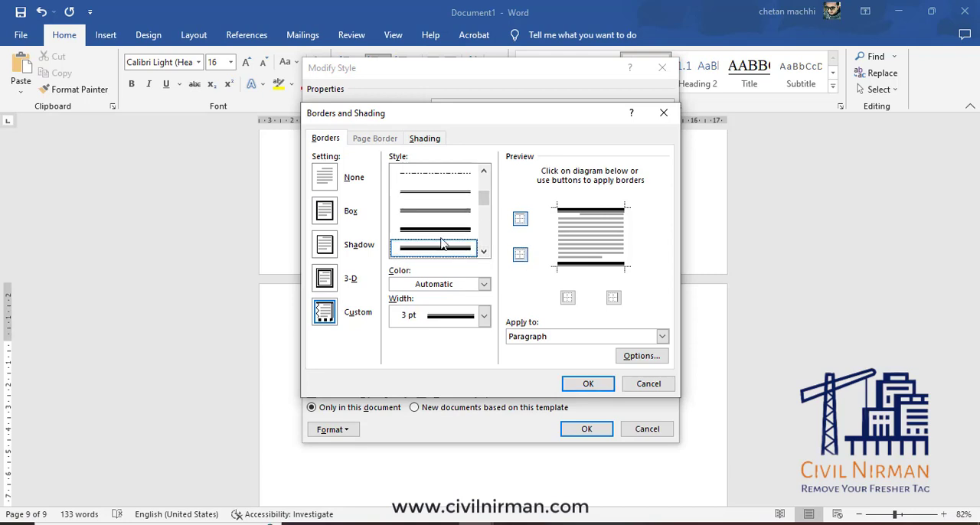
pyautogui.click(521, 255)
pyautogui.click(521, 255)
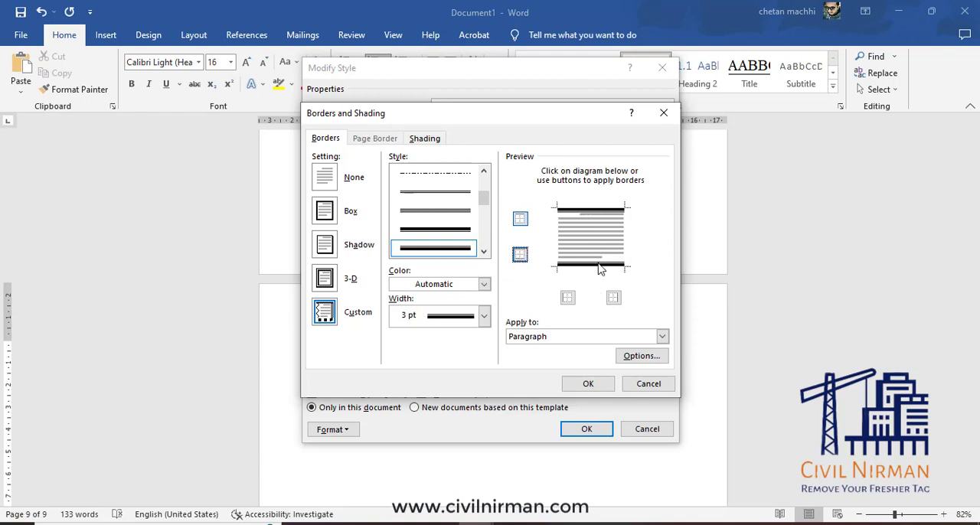
pyautogui.click(484, 316)
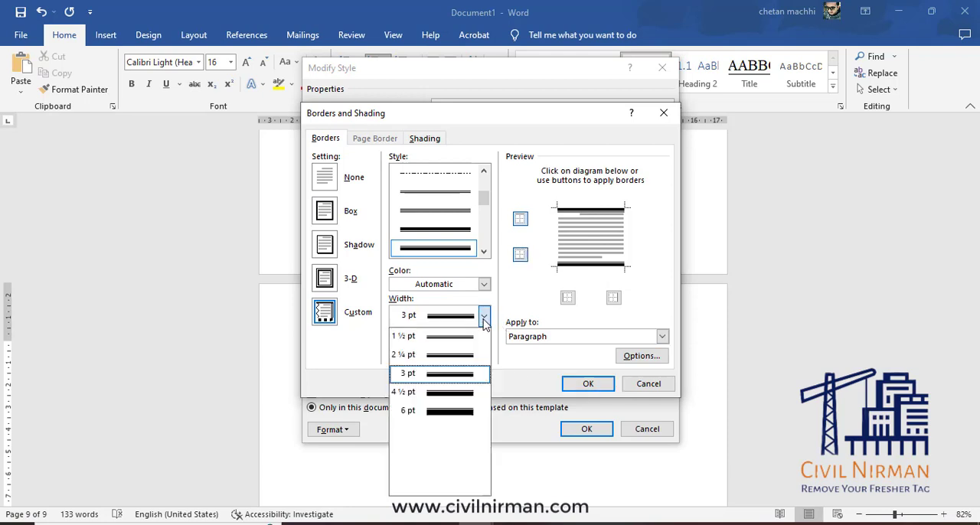
pyautogui.click(460, 356)
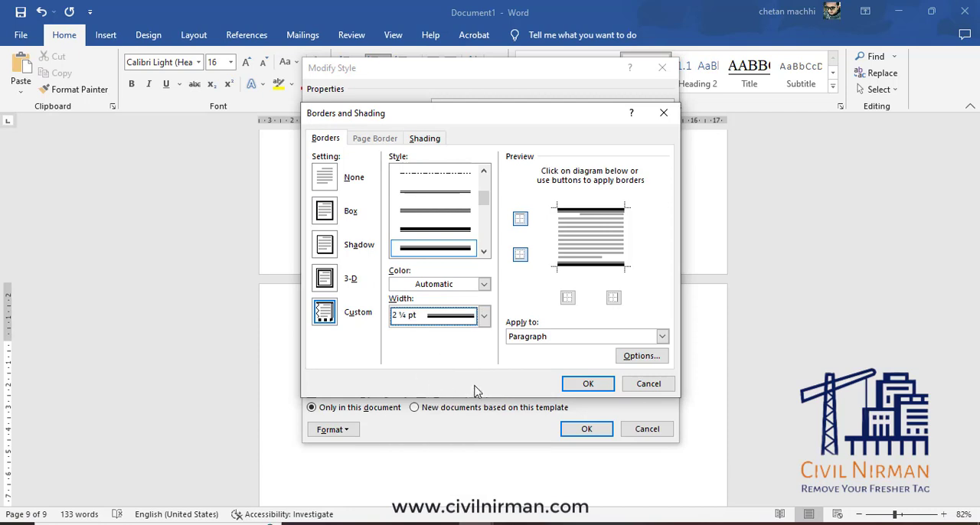
pyautogui.click(597, 388)
pyautogui.click(421, 394)
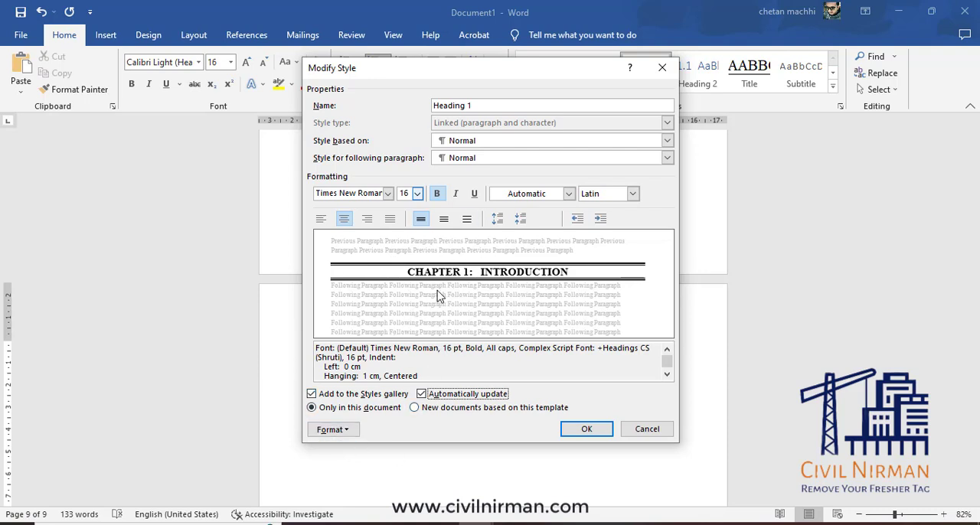
# Try 1.5 and double line spacing on the bordered Heading 1 style, ending on single spacing.
pyautogui.click(444, 219)
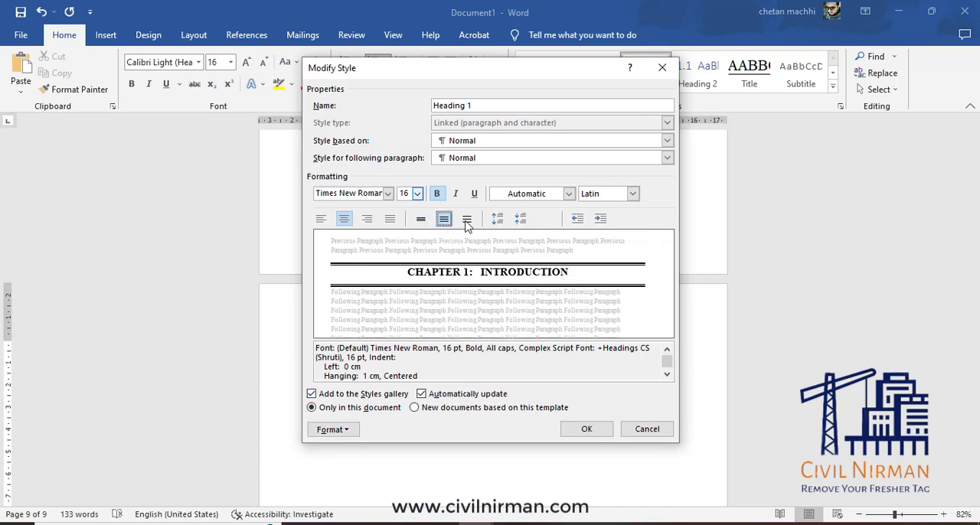
pyautogui.click(466, 221)
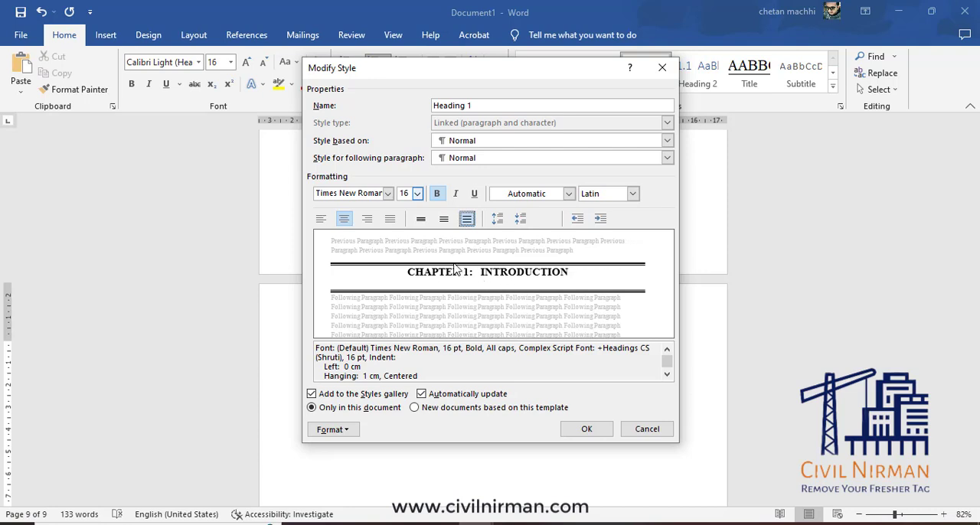
pyautogui.click(422, 220)
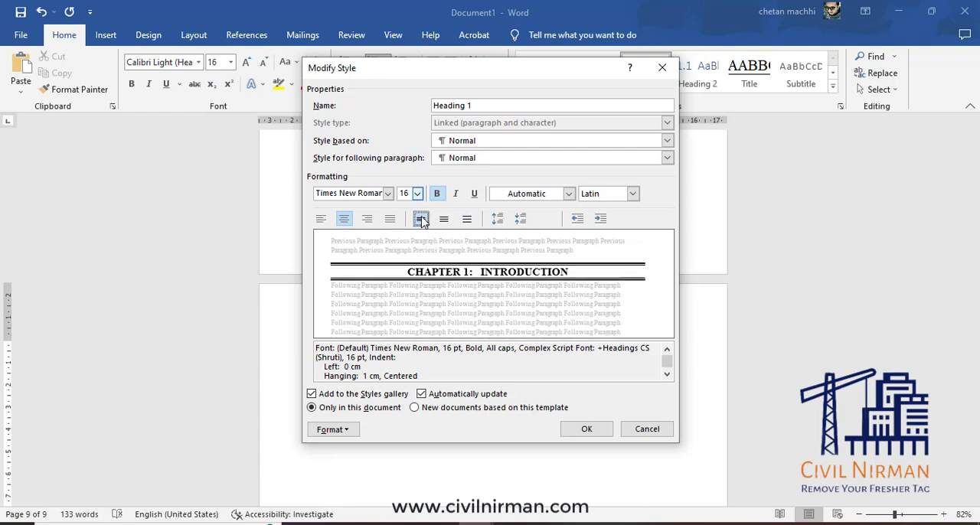
# Set the Heading 1 paragraph spacing to 0 pt before and 12 pt after, leaving the tab stops unset.
pyautogui.click(331, 430)
pyautogui.click(373, 298)
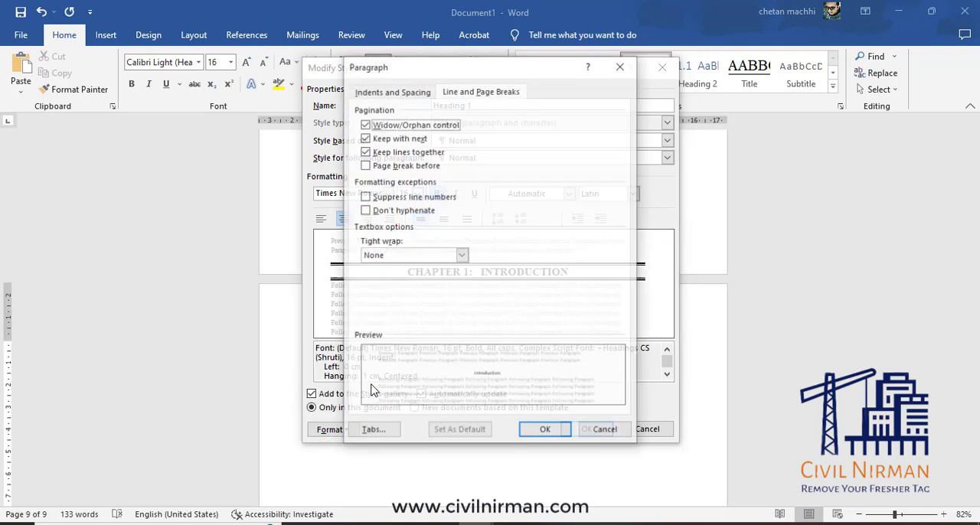
pyautogui.click(385, 94)
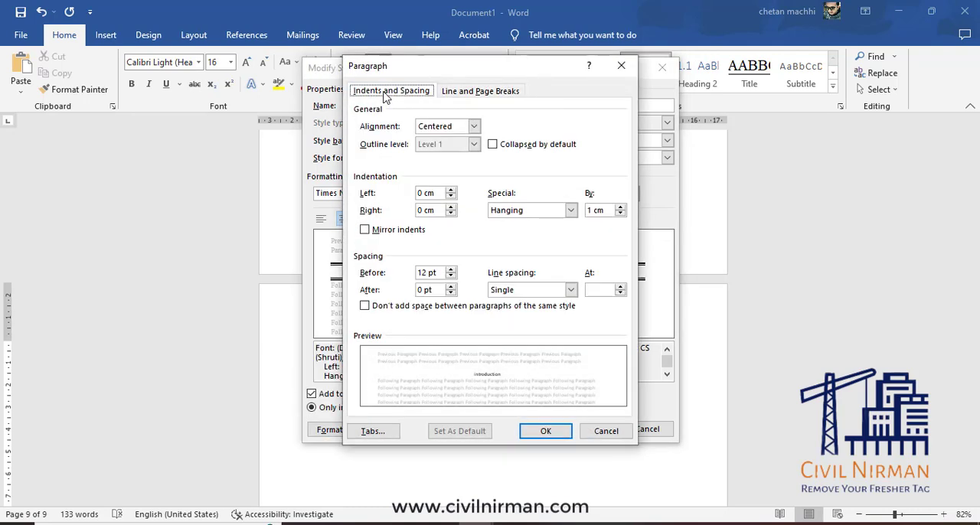
pyautogui.click(450, 287)
pyautogui.click(450, 287)
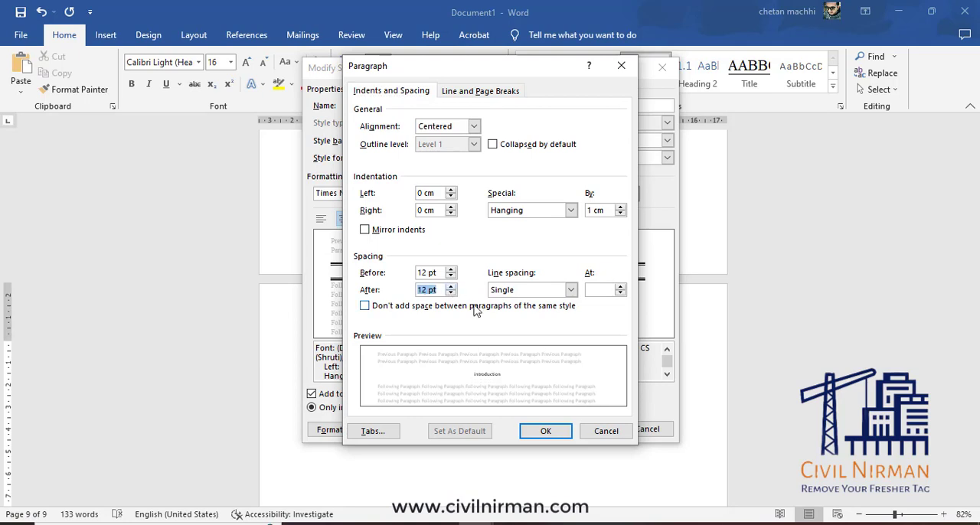
pyautogui.click(451, 278)
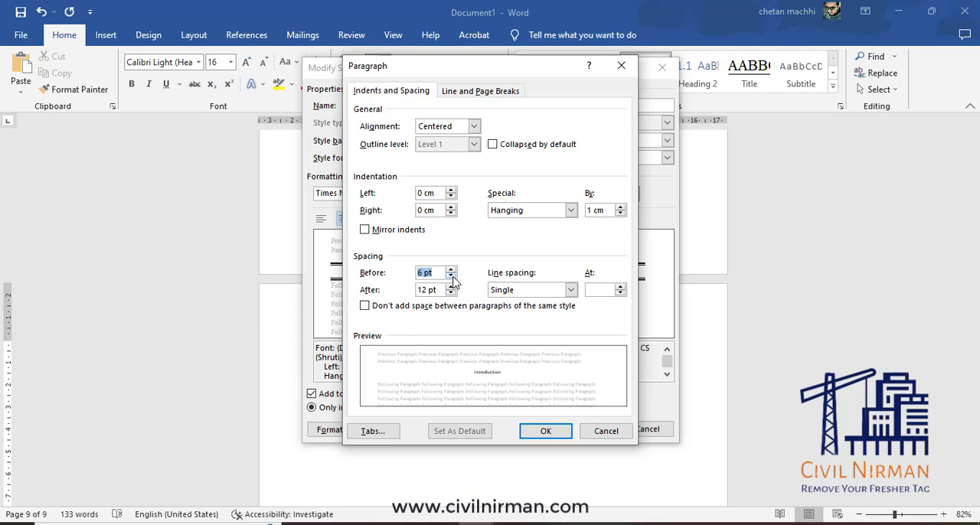
pyautogui.click(451, 278)
pyautogui.click(452, 277)
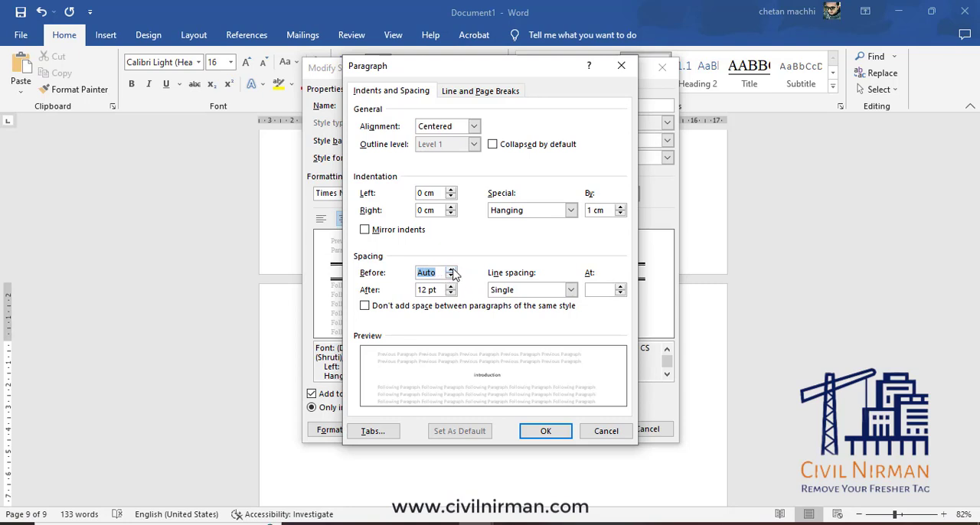
pyautogui.click(452, 271)
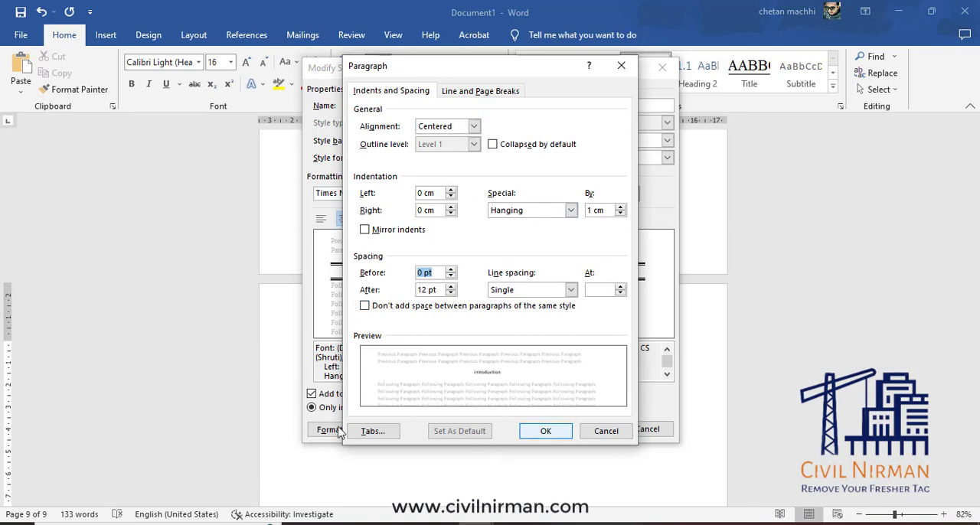
pyautogui.click(373, 431)
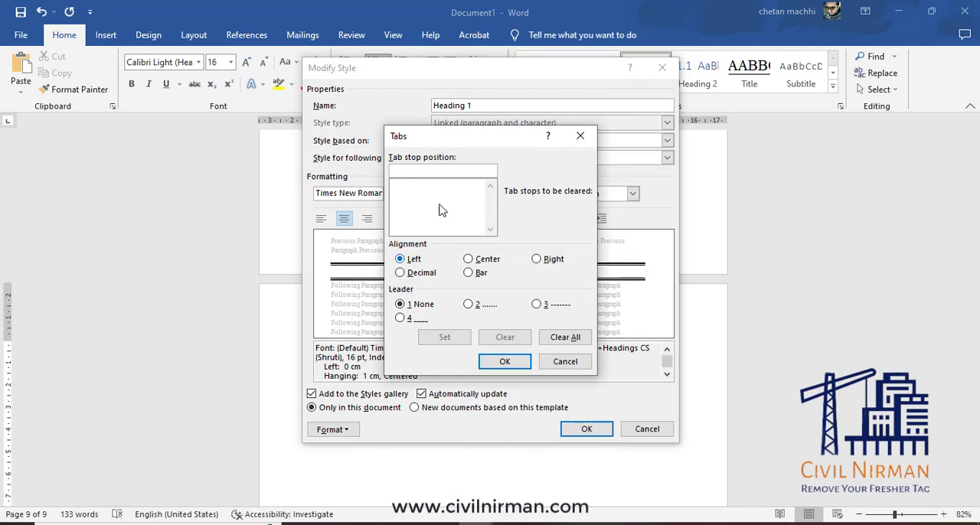
pyautogui.click(507, 361)
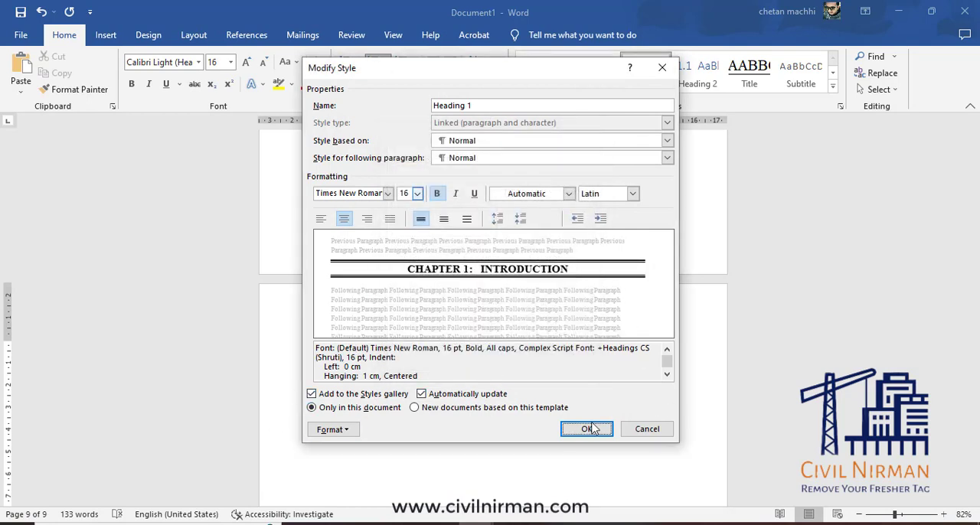
# Try Ctrl+S as the Heading 1 shortcut key, clear it, assign Alt+1 instead, and save the style.
pyautogui.click(350, 431)
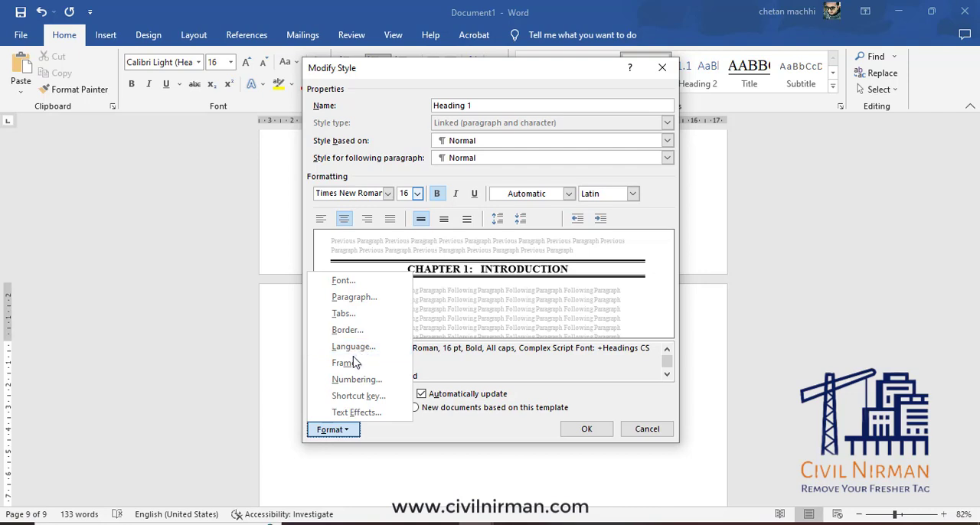
pyautogui.click(372, 400)
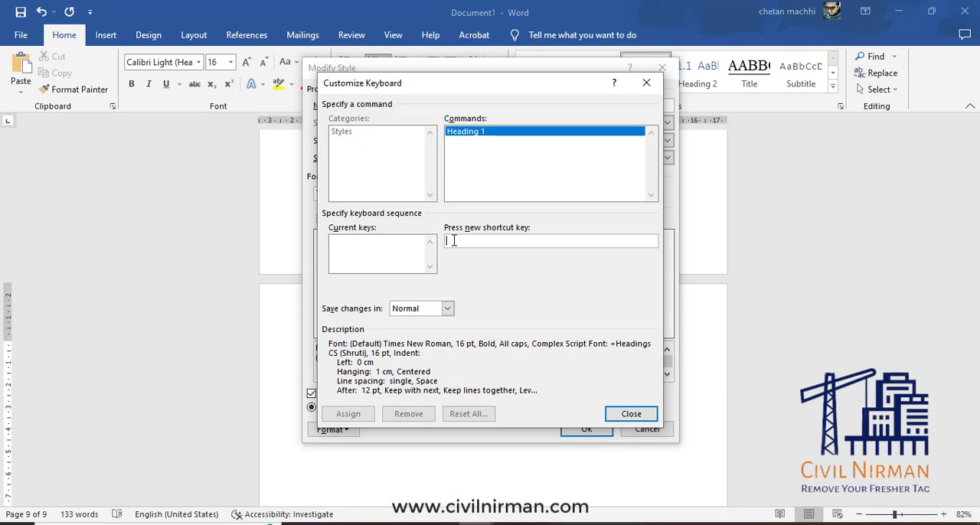
pyautogui.hotkey('alt', '1')
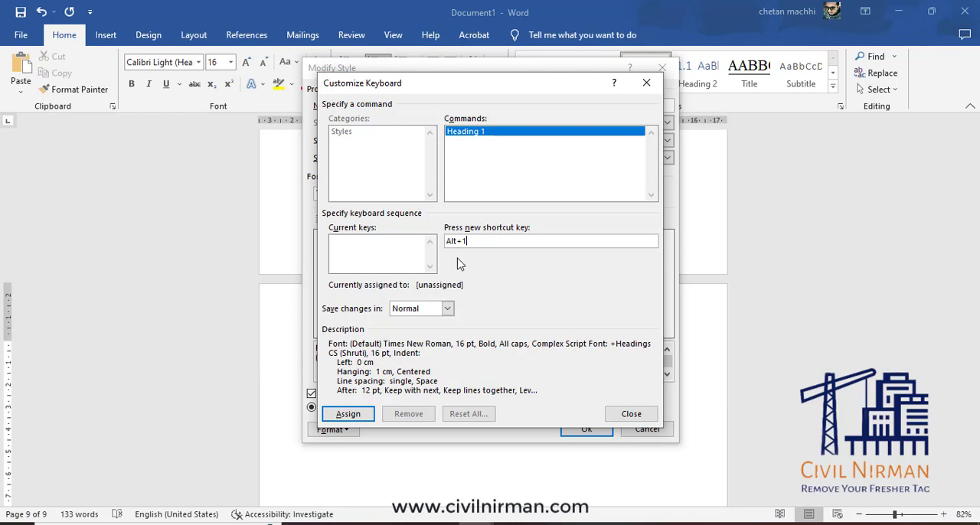
pyautogui.press('Return')
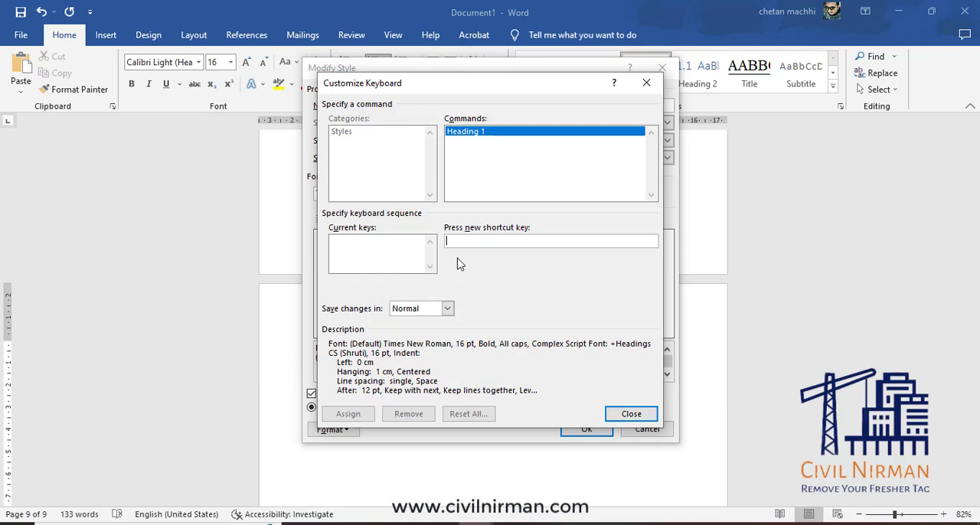
pyautogui.hotkey('ctrl', 's')
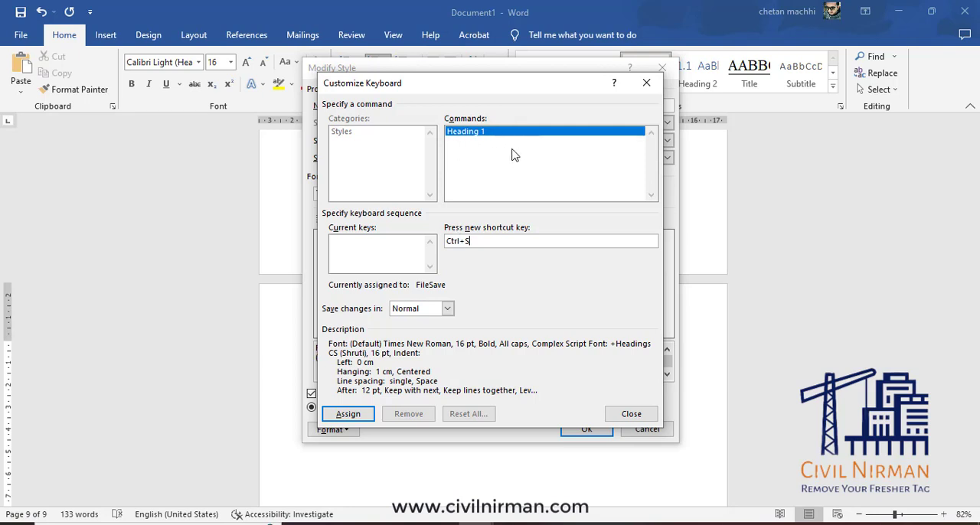
pyautogui.press('BackSpace')
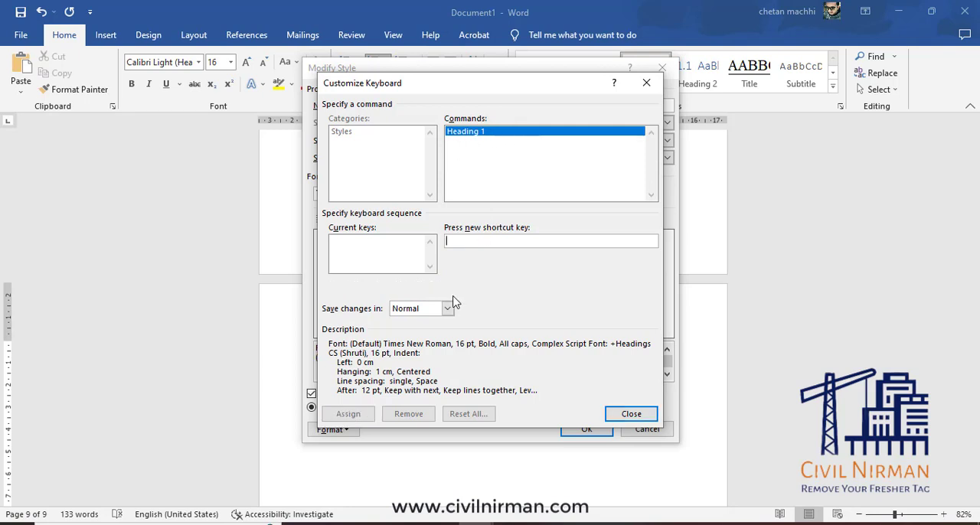
pyautogui.hotkey('alt', '1')
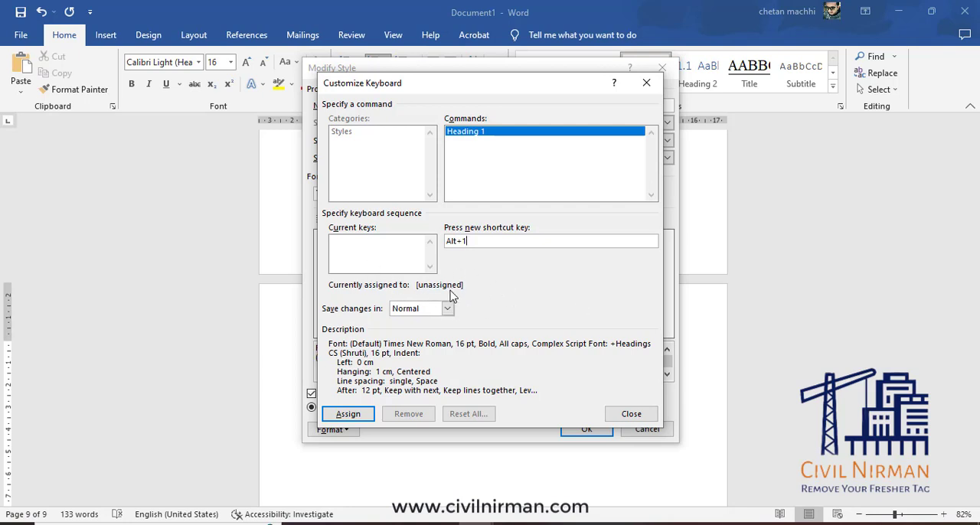
pyautogui.click(349, 414)
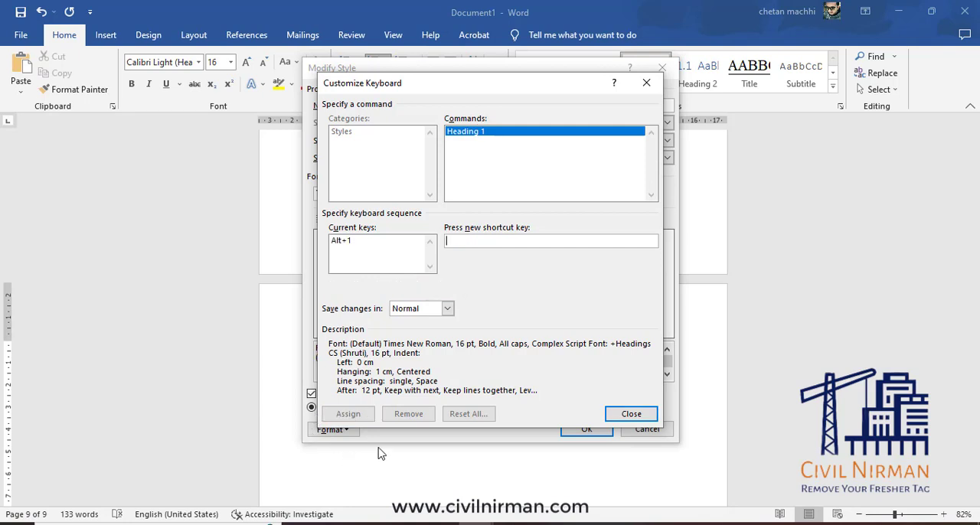
pyautogui.click(632, 415)
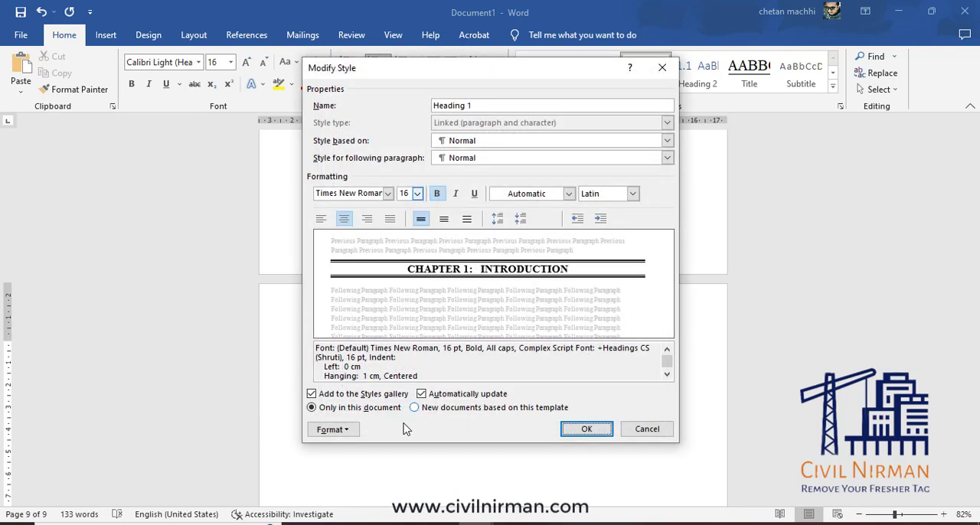
pyautogui.click(583, 430)
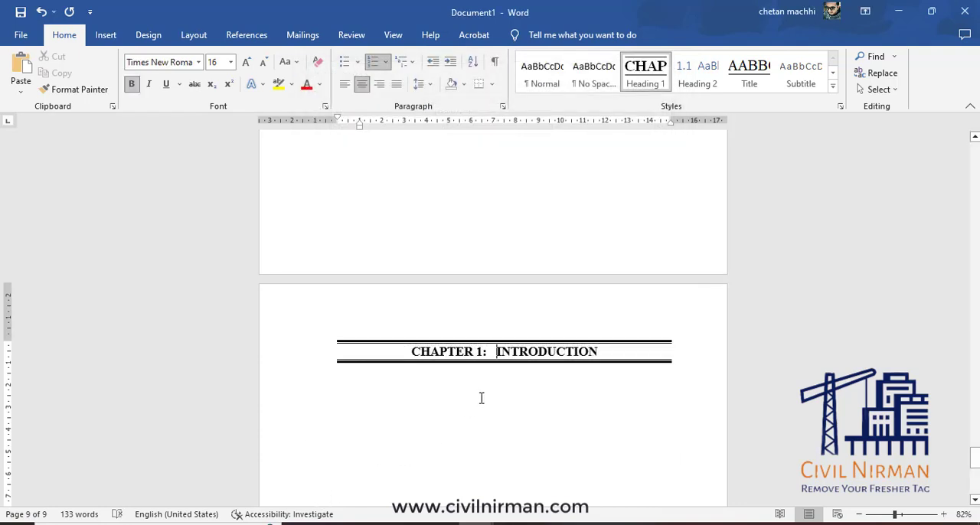
# Reset the Introduction heading to Normal and reapply Heading 1 using its assigned shortcut.
pyautogui.click(542, 72)
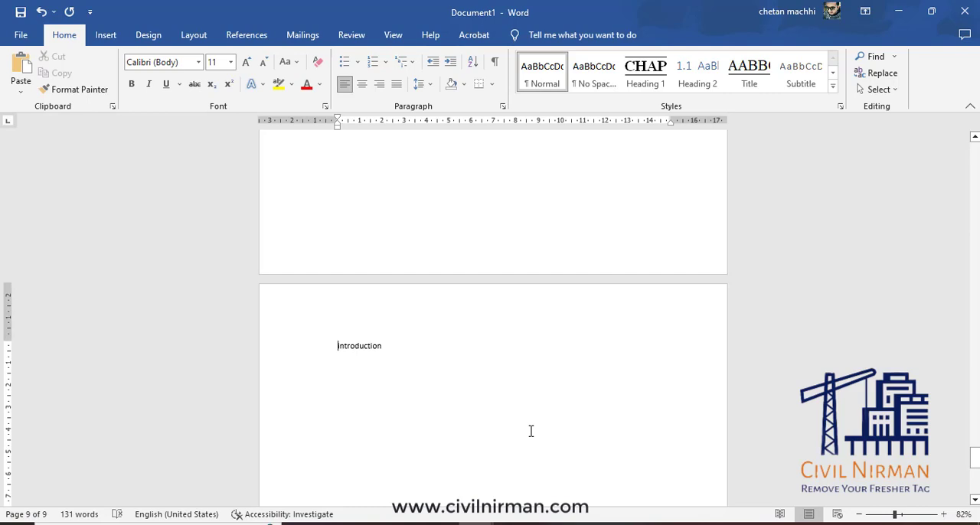
pyautogui.press('alt')
pyautogui.hotkey('ctrl', 'alt', '1')
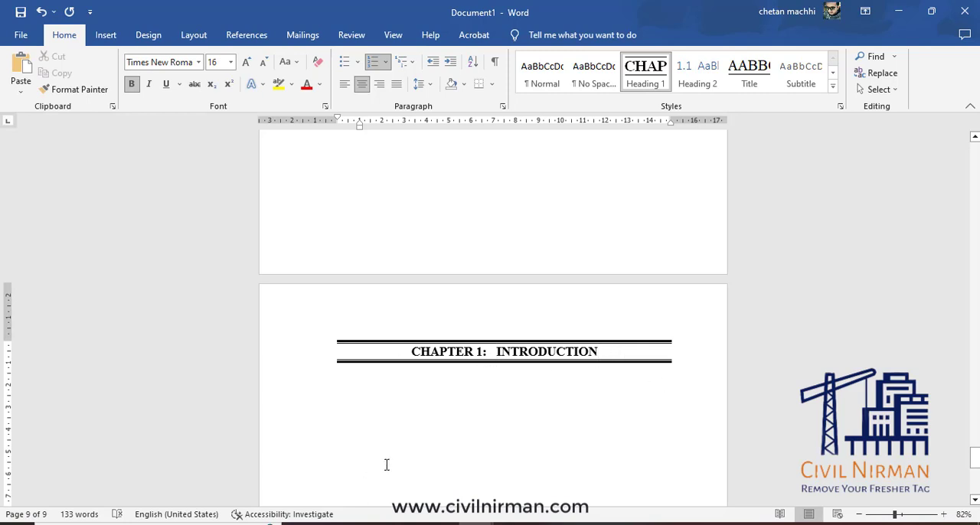
# Add blank lines below the Introduction heading and apply Heading 1 to a new empty paragraph.
pyautogui.scroll(-1, 421, 436)
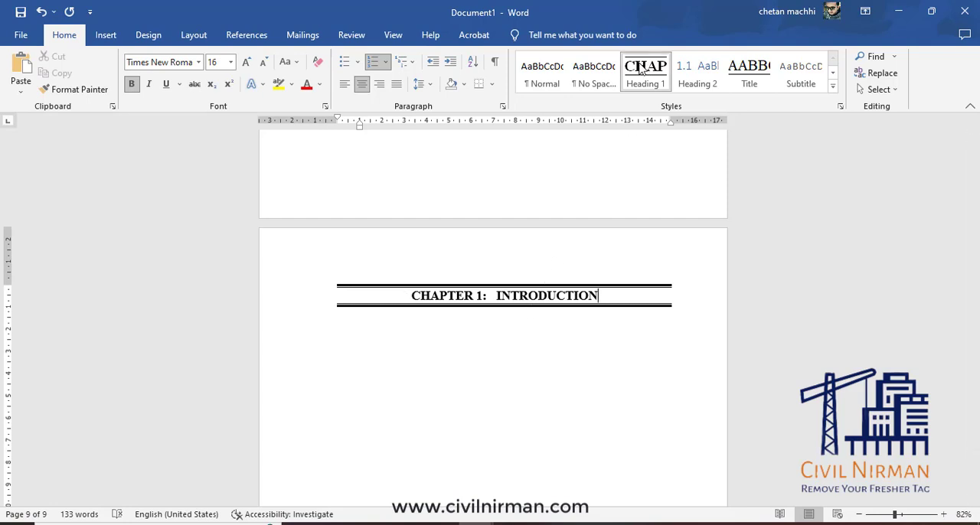
pyautogui.press('Return')
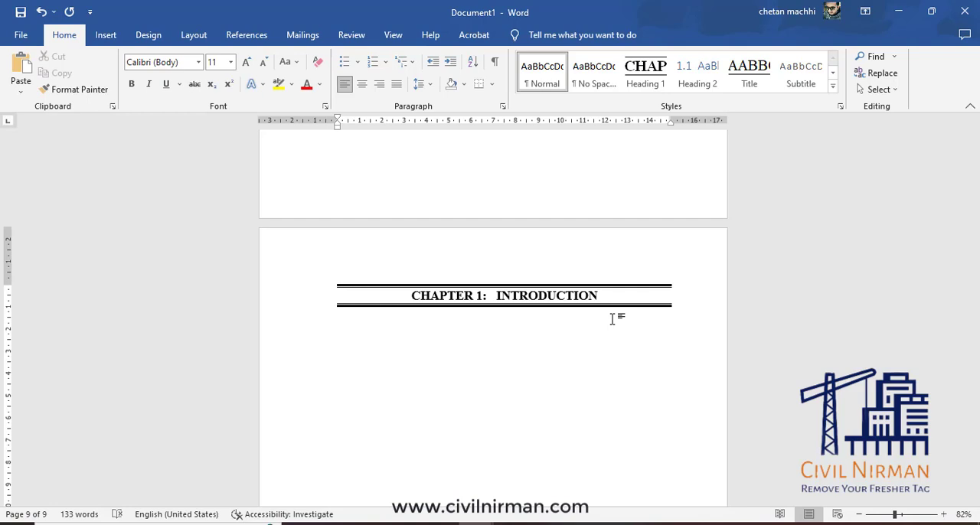
pyautogui.click(646, 73)
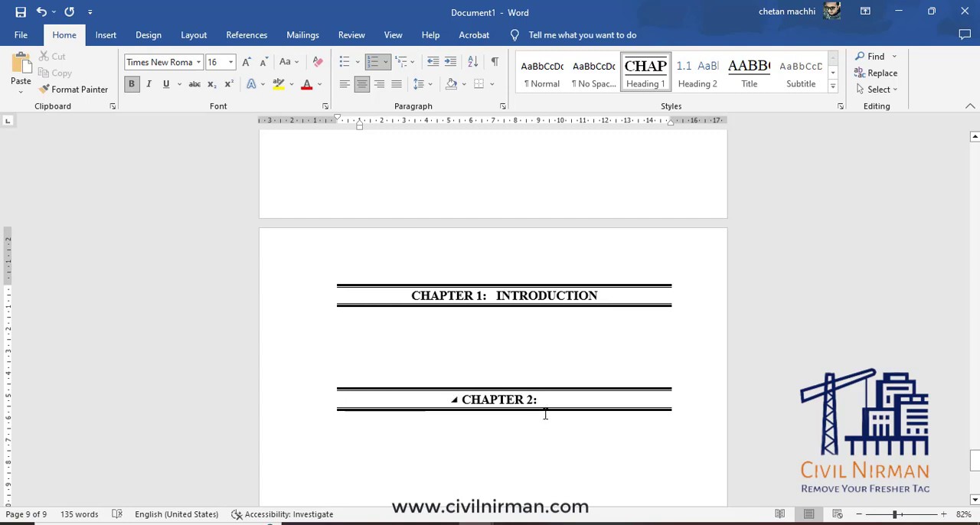
# Modify the Heading 1 style so that every chapter heading has a page break before it.
pyautogui.rightClick(646, 70)
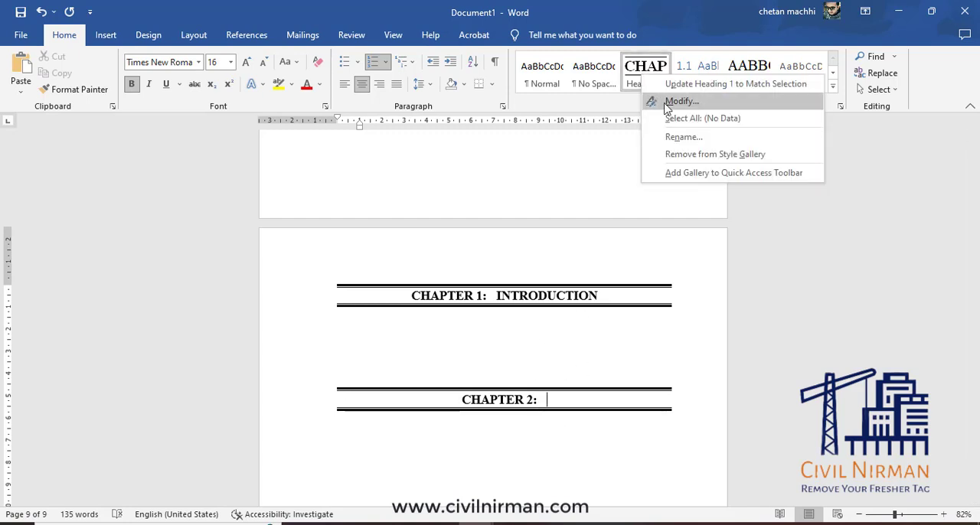
pyautogui.click(651, 99)
pyautogui.click(330, 429)
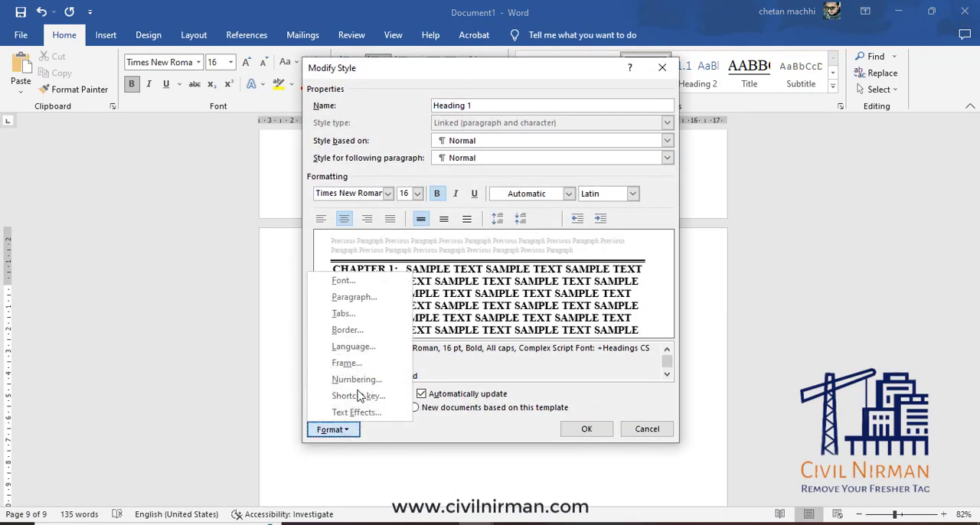
pyautogui.click(346, 297)
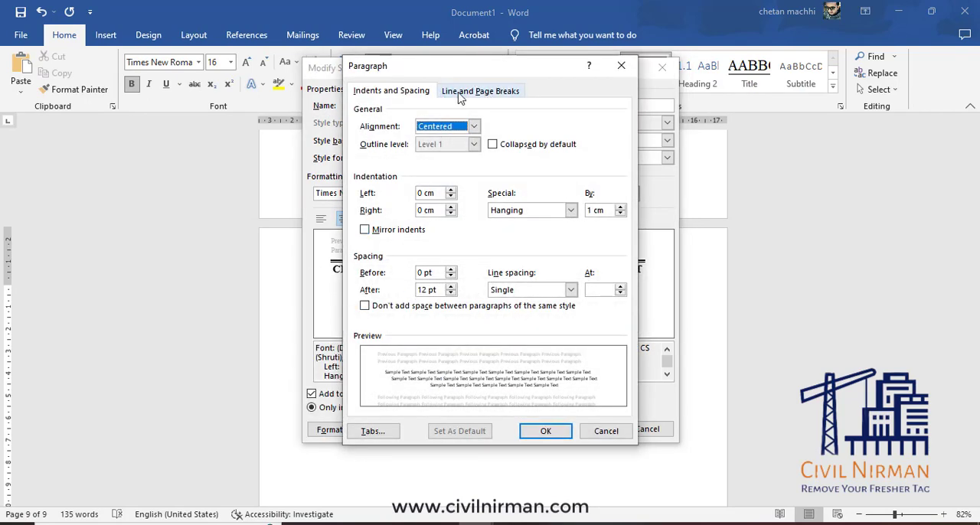
pyautogui.click(511, 95)
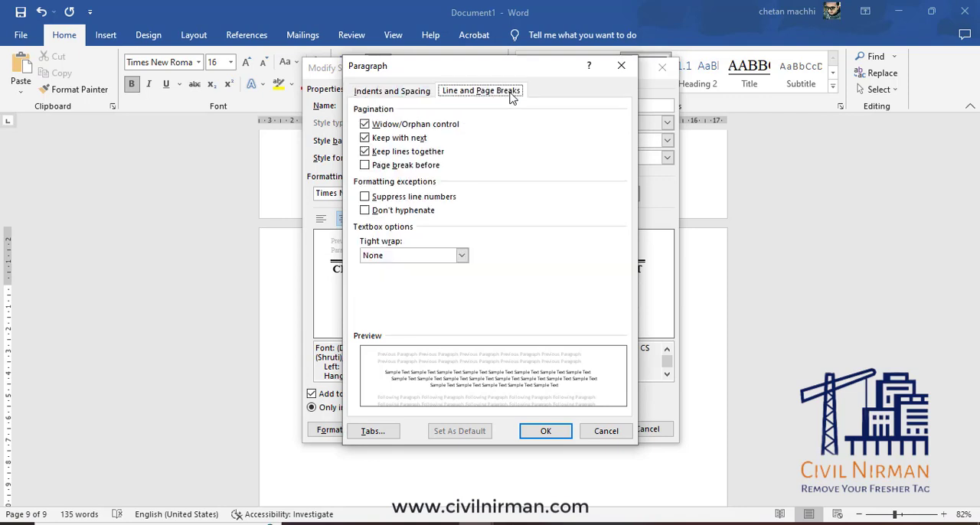
pyautogui.click(366, 166)
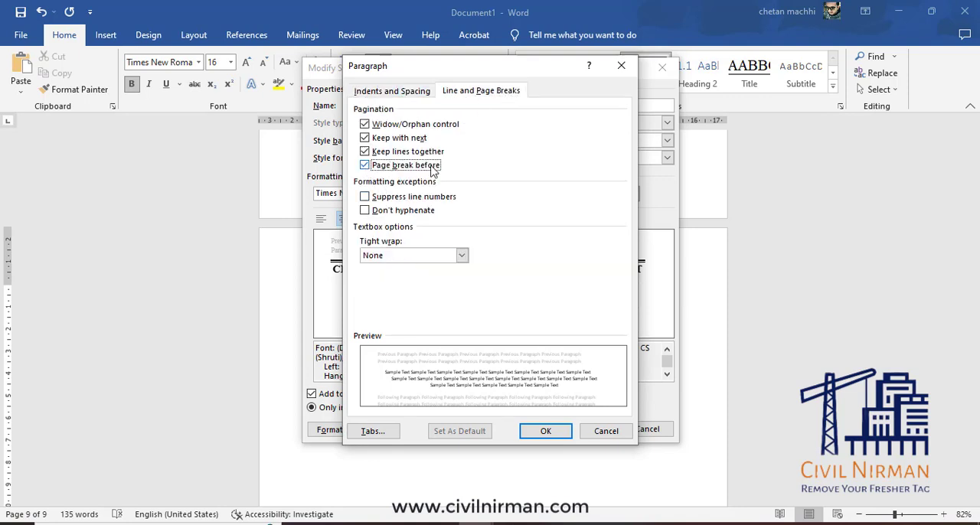
pyautogui.click(561, 436)
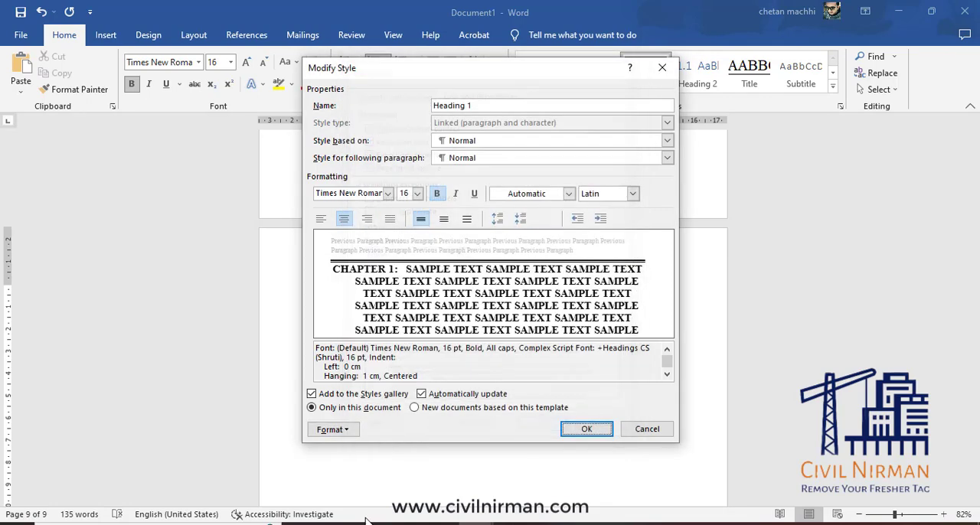
pyautogui.click(587, 430)
pyautogui.scroll(-8, 447, 365)
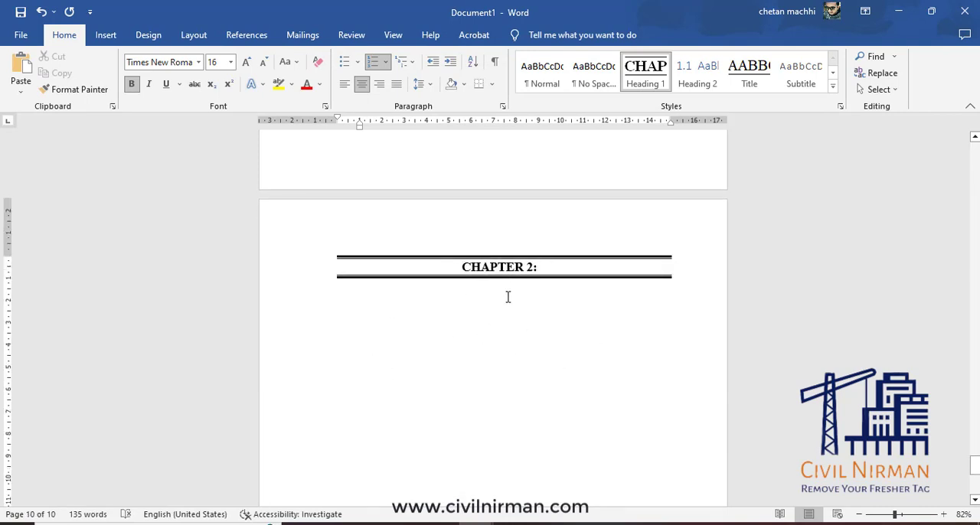
# Apply Heading 2 to the empty paragraph below the Chapter 1 heading and hide the formatting marks.
pyautogui.scroll(10, 513, 310)
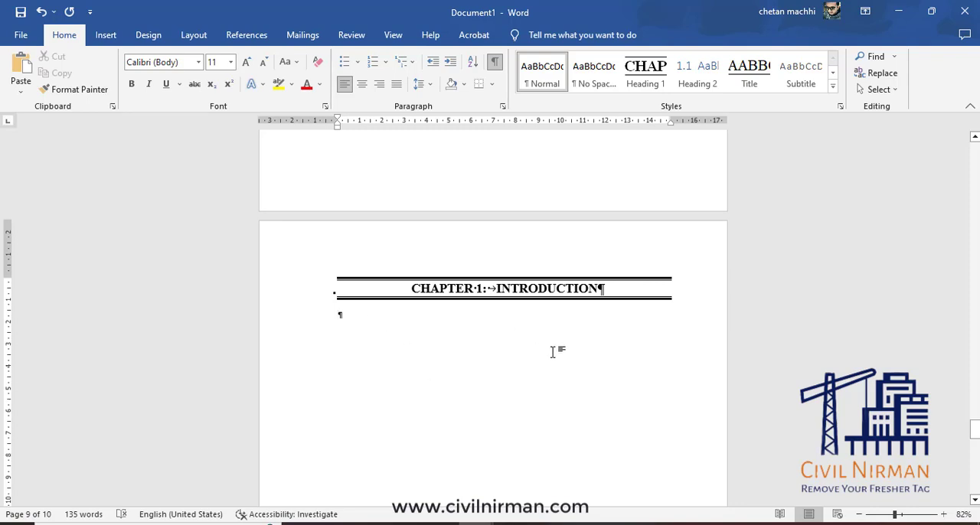
pyautogui.click(698, 72)
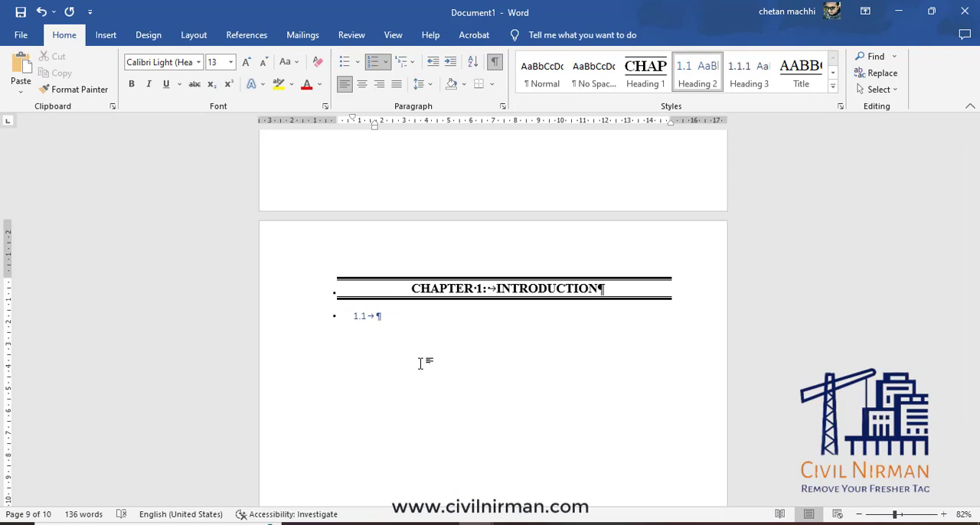
pyautogui.hotkey('ctrl', 'shift', '8')
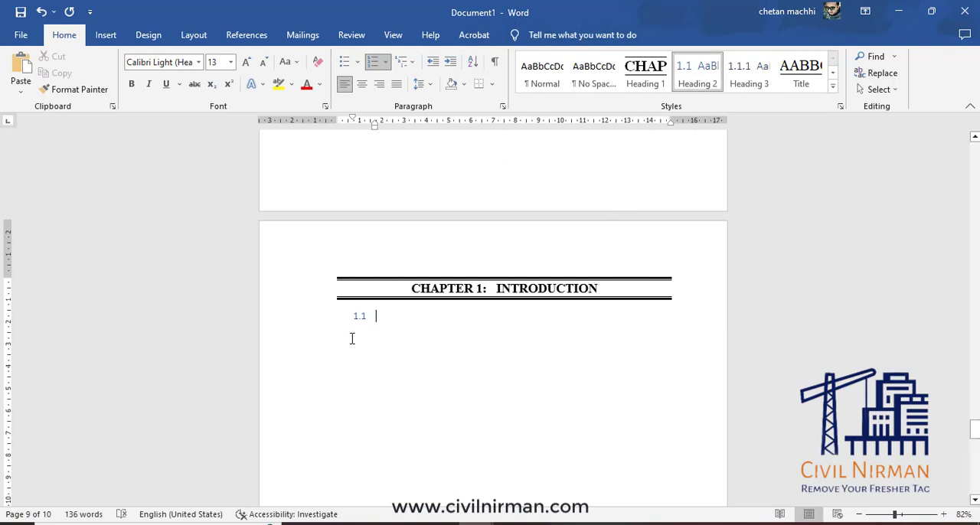
# Set the Heading 2 style font to Times New Roman, 12 pt, bold, with automatic color.
pyautogui.rightClick(696, 66)
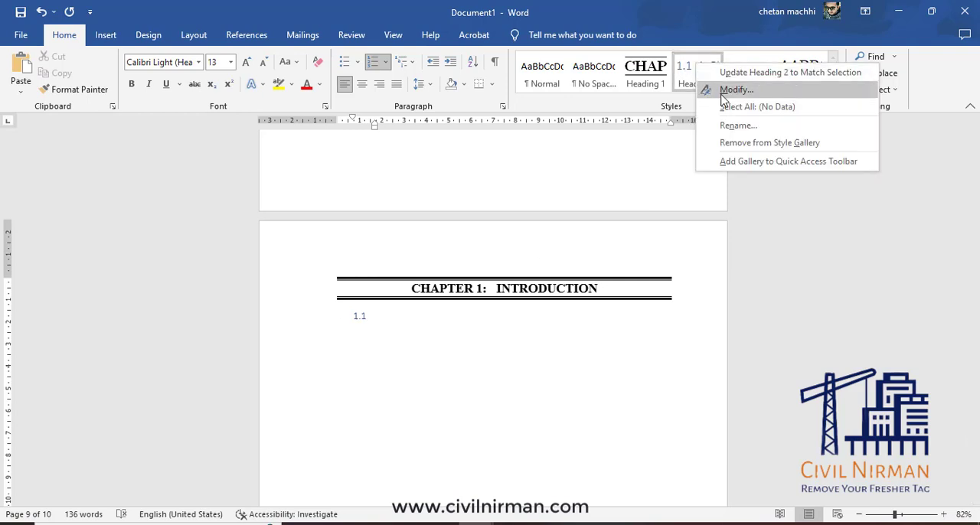
pyautogui.click(723, 89)
pyautogui.click(569, 193)
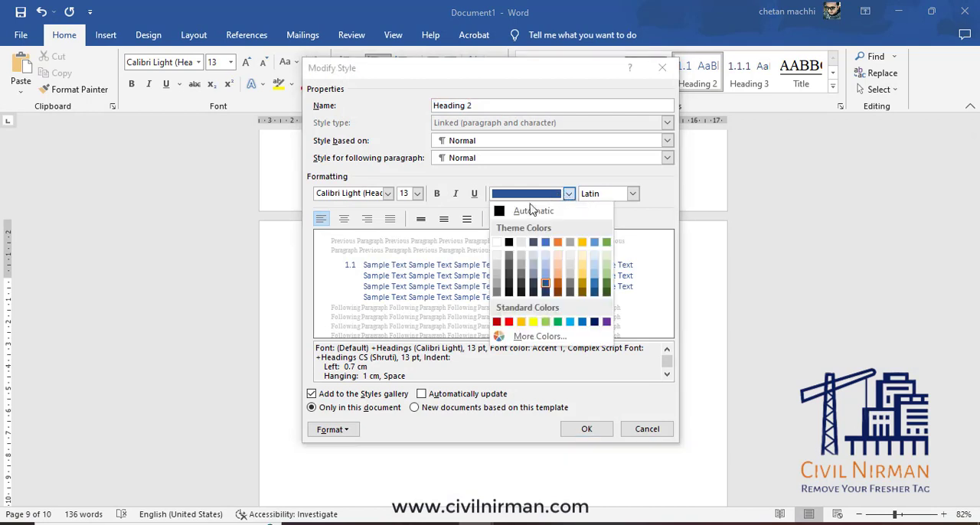
pyautogui.click(532, 210)
pyautogui.click(418, 194)
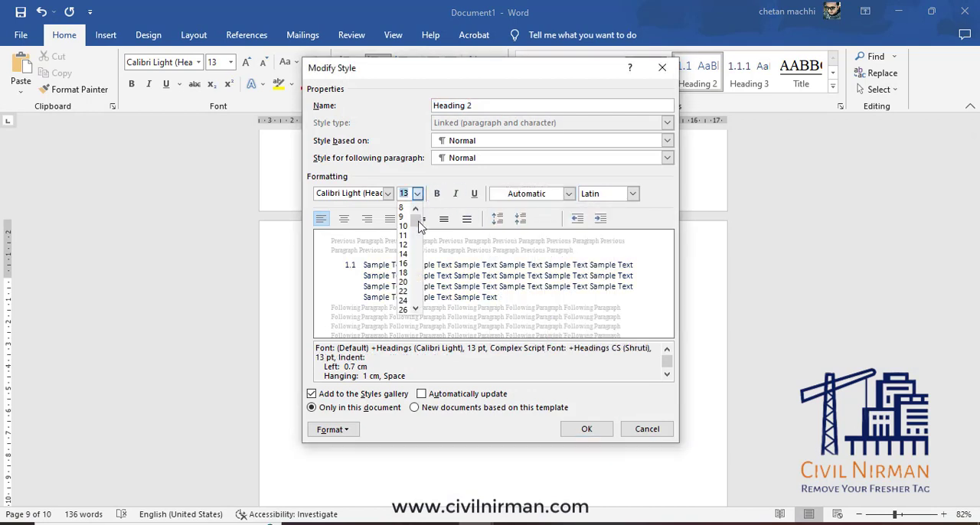
pyautogui.click(404, 245)
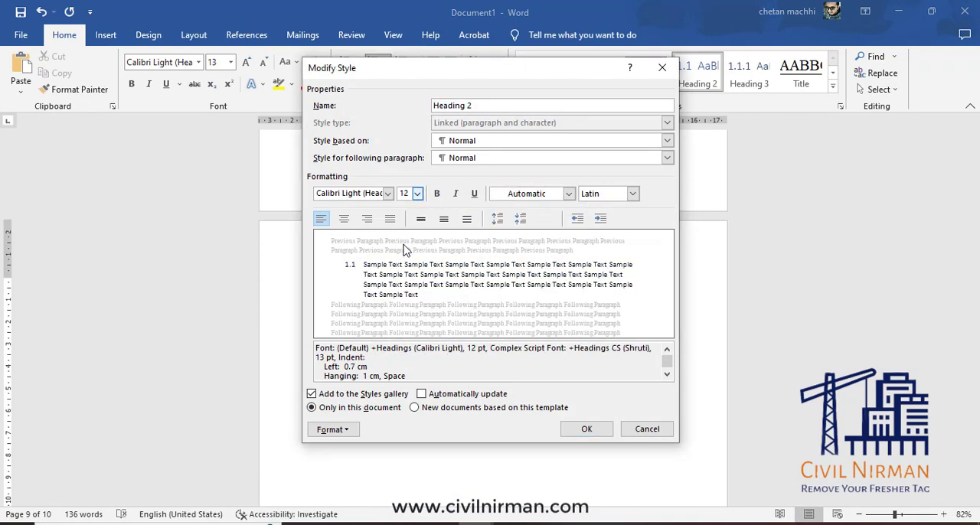
pyautogui.click(437, 194)
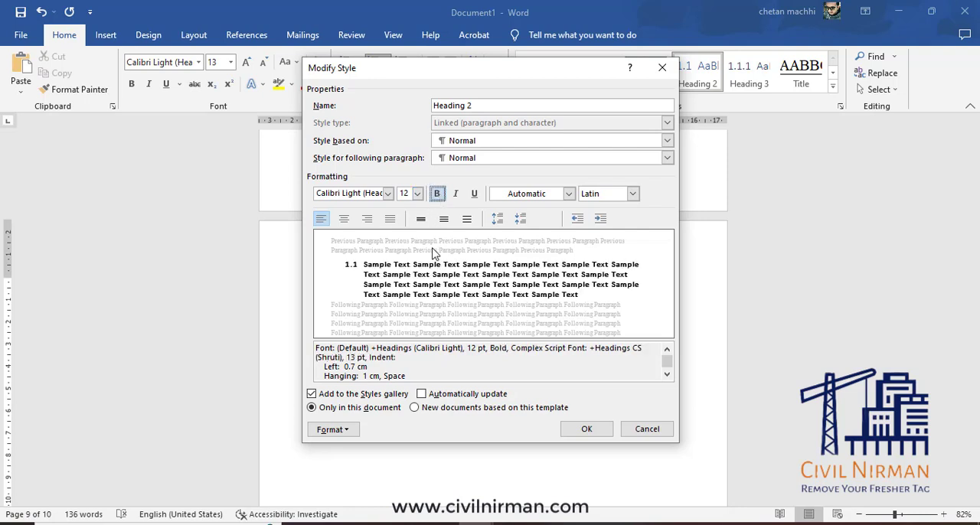
pyautogui.click(388, 194)
pyautogui.click(370, 273)
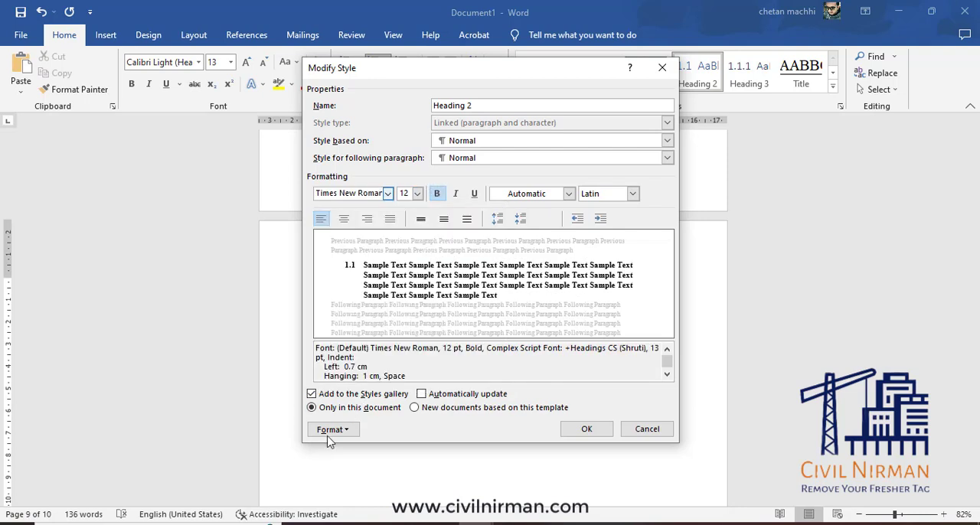
# Add the All caps font effect to the Heading 2 style.
pyautogui.click(337, 429)
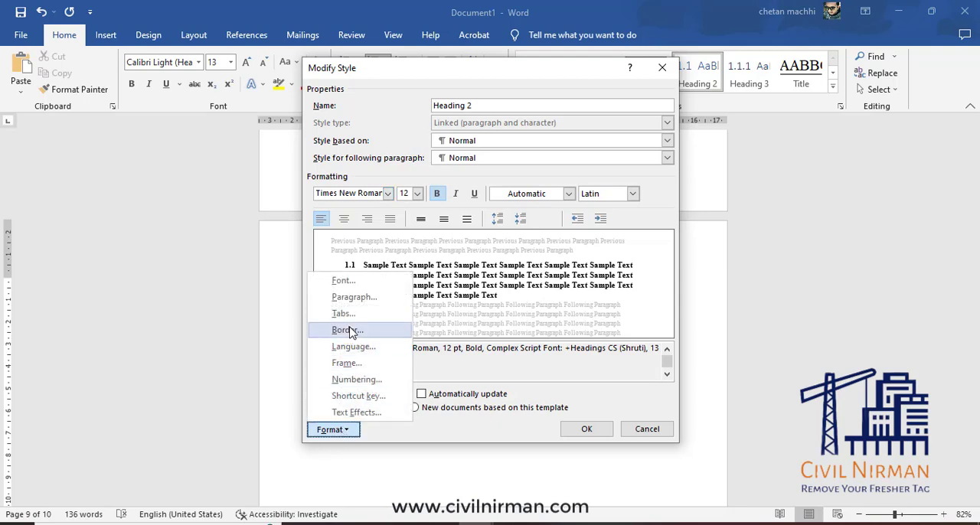
pyautogui.click(346, 280)
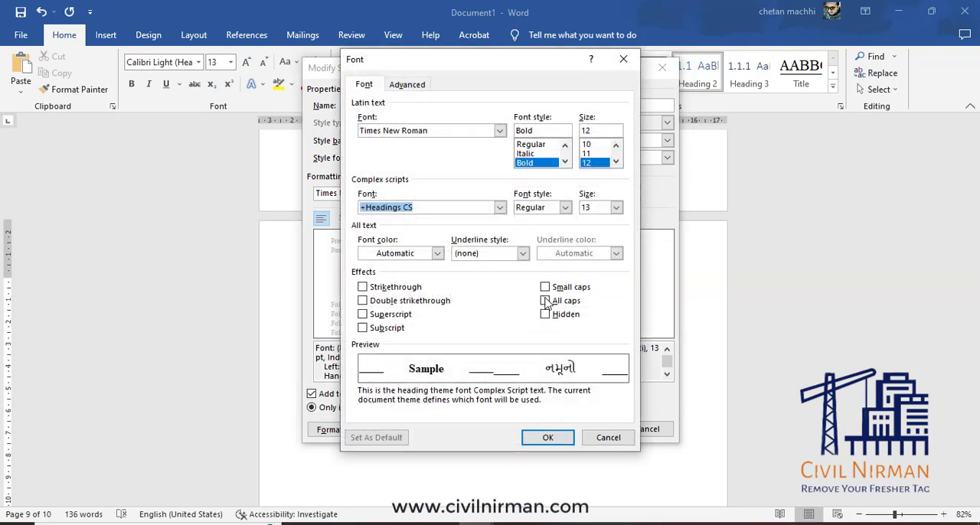
pyautogui.click(545, 300)
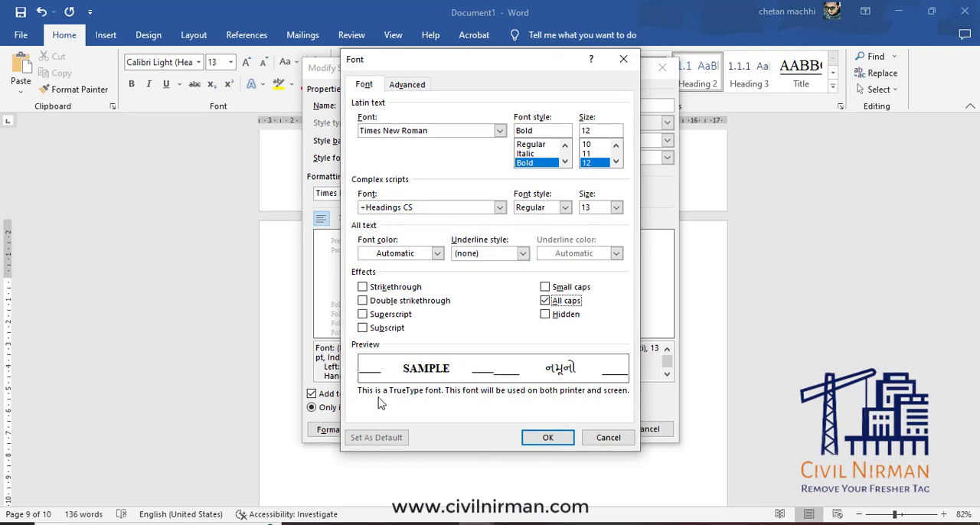
pyautogui.click(560, 437)
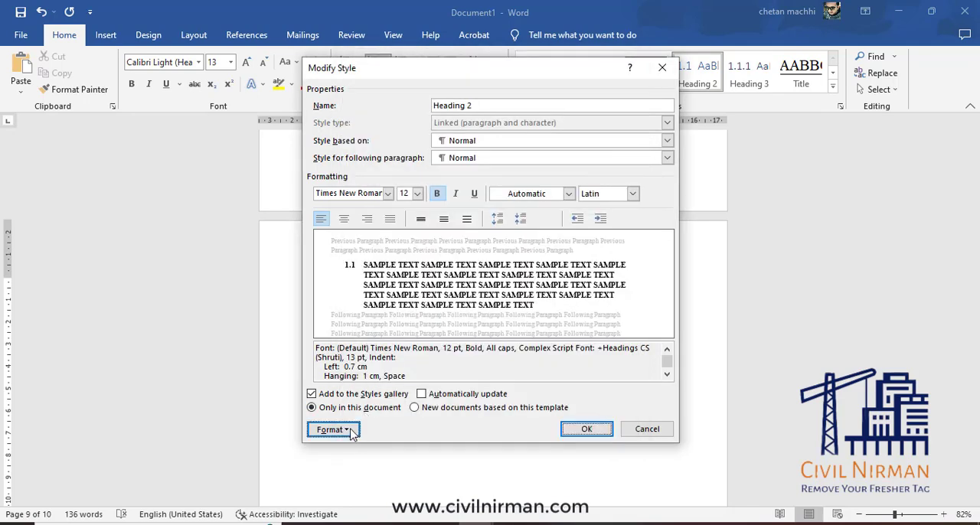
# Set the Heading 2 style's paragraph spacing to 6 pt before and 6 pt after.
pyautogui.click(351, 431)
pyautogui.click(356, 299)
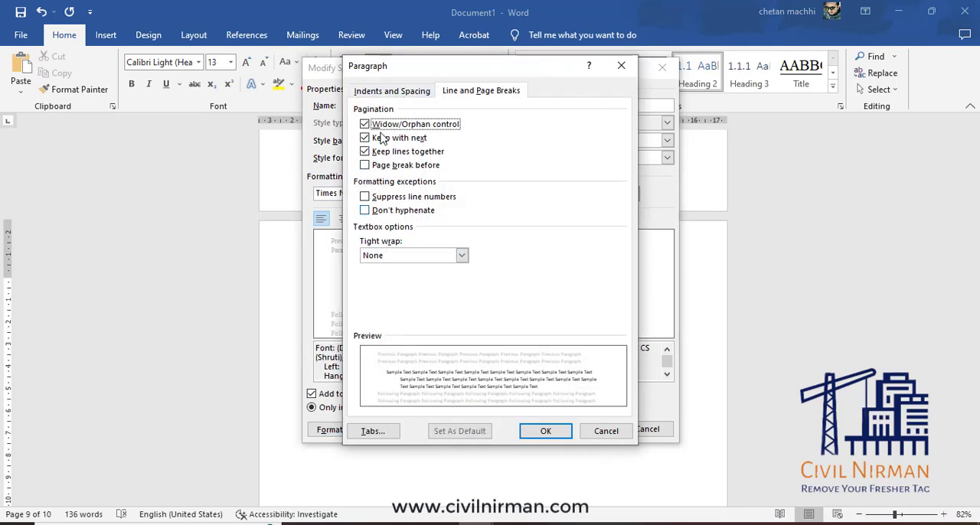
pyautogui.click(391, 91)
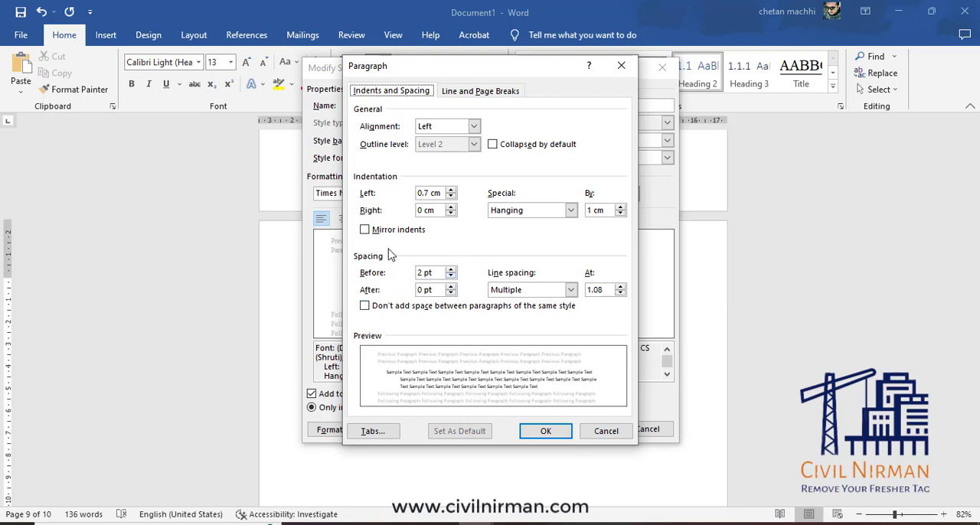
pyautogui.click(453, 273)
pyautogui.click(451, 286)
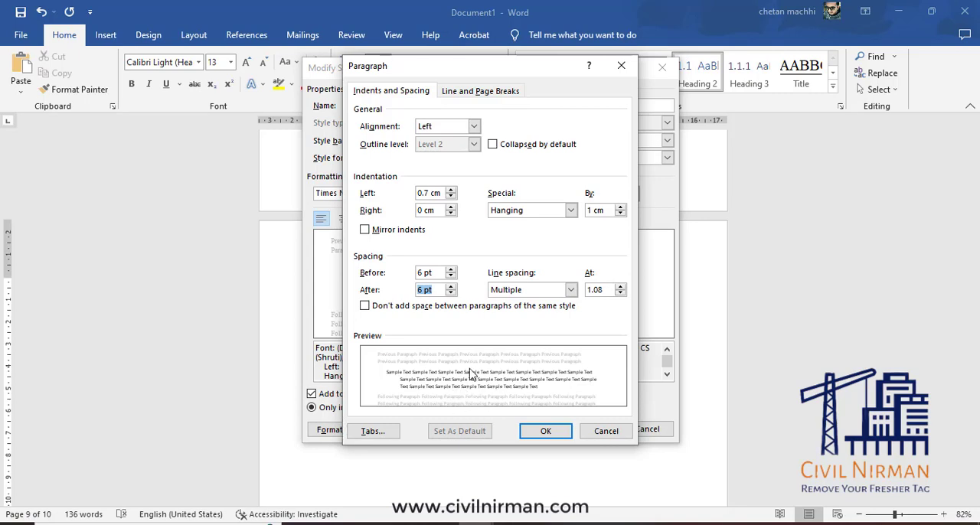
pyautogui.click(451, 287)
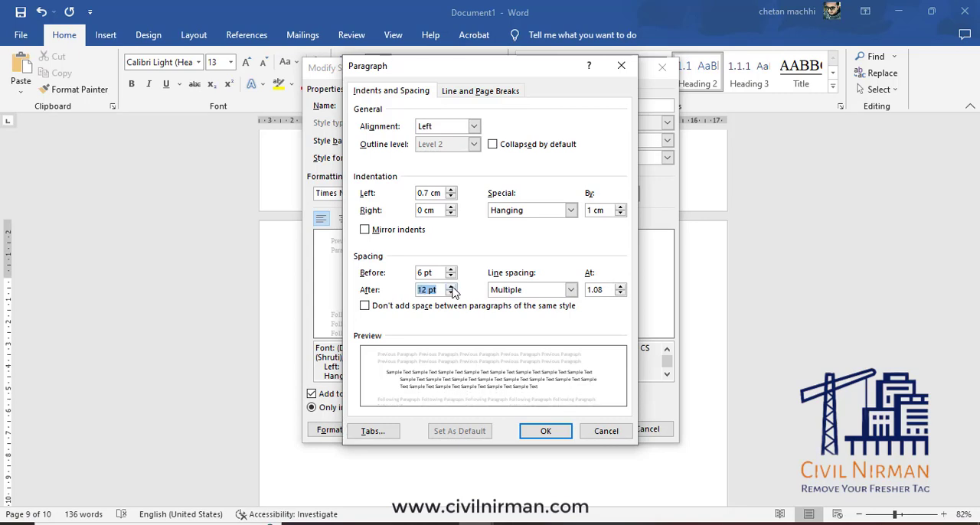
pyautogui.click(452, 287)
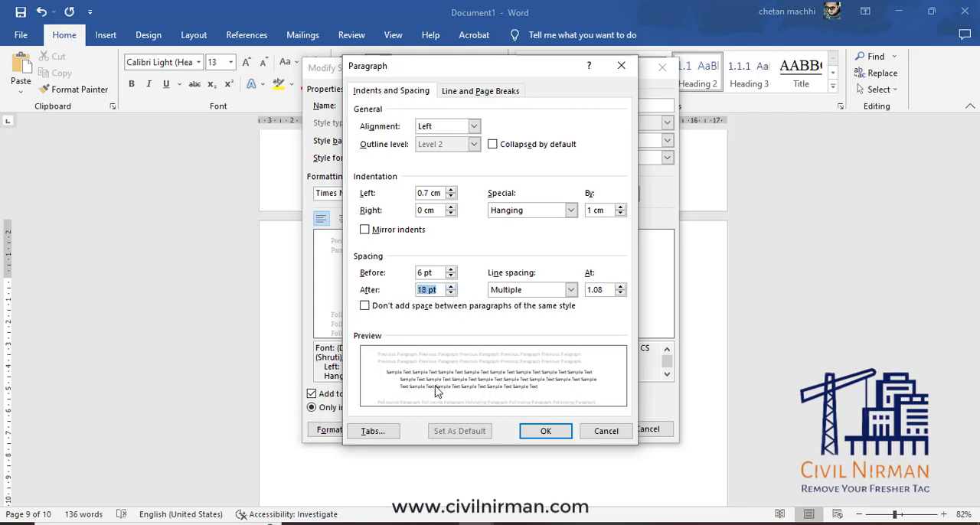
pyautogui.click(451, 287)
pyautogui.click(451, 287)
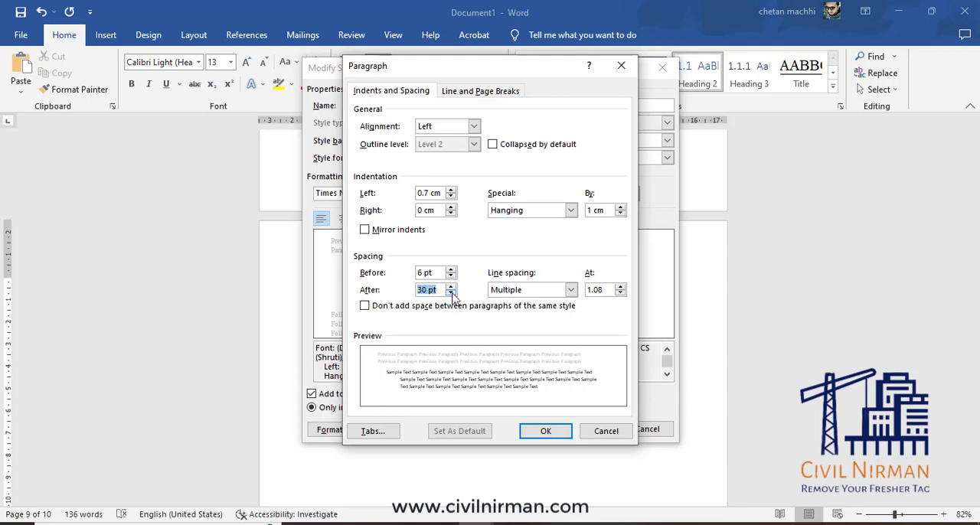
pyautogui.click(452, 293)
pyautogui.click(452, 293)
pyautogui.click(452, 294)
pyautogui.click(451, 293)
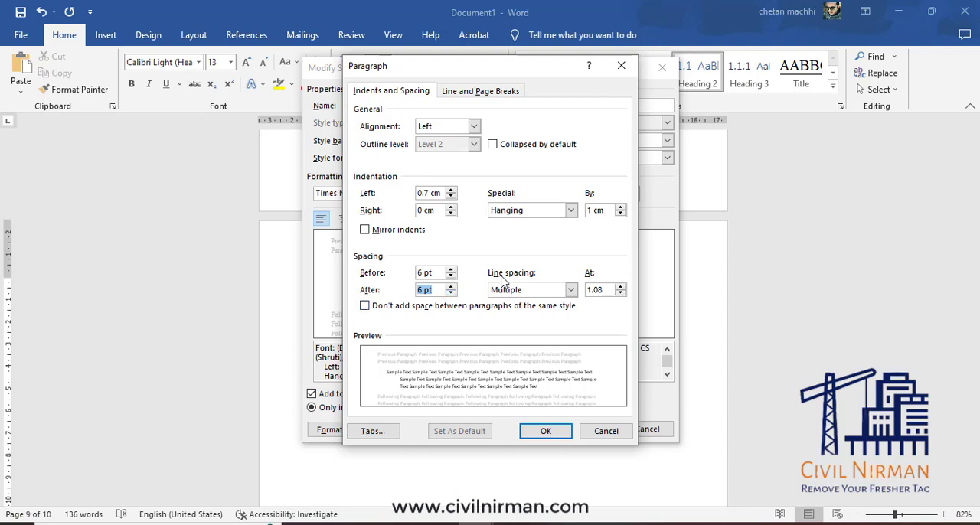
# Set the Heading 2 style's line spacing to Single and make the style update automatically.
pyautogui.click(570, 289)
pyautogui.click(503, 303)
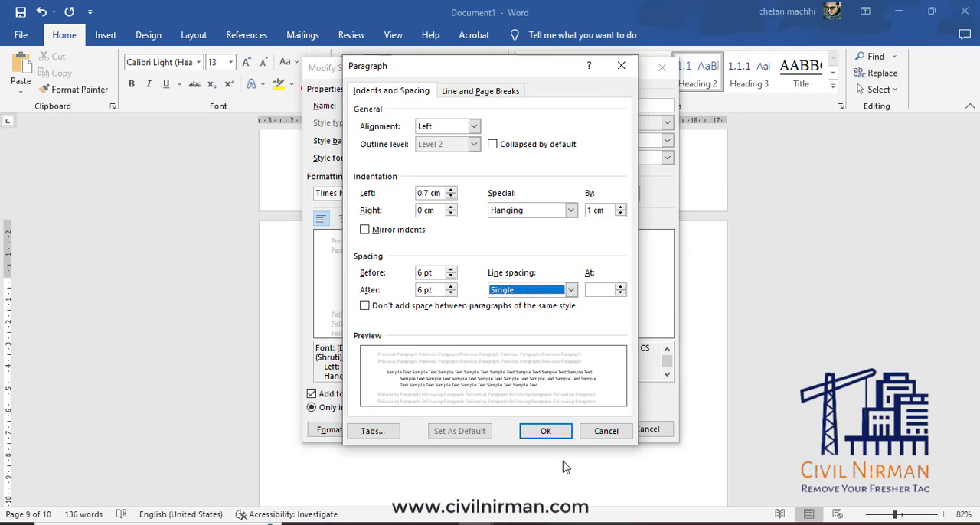
pyautogui.click(558, 435)
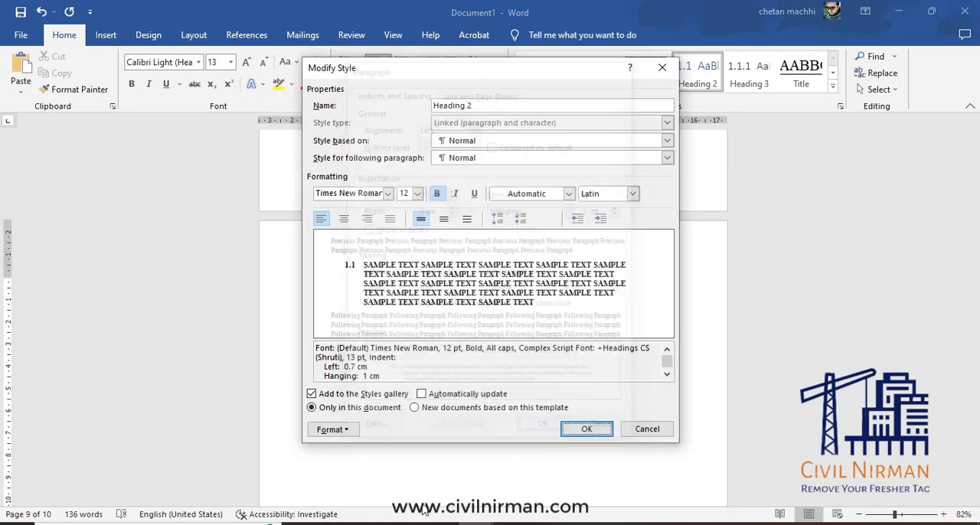
pyautogui.click(439, 395)
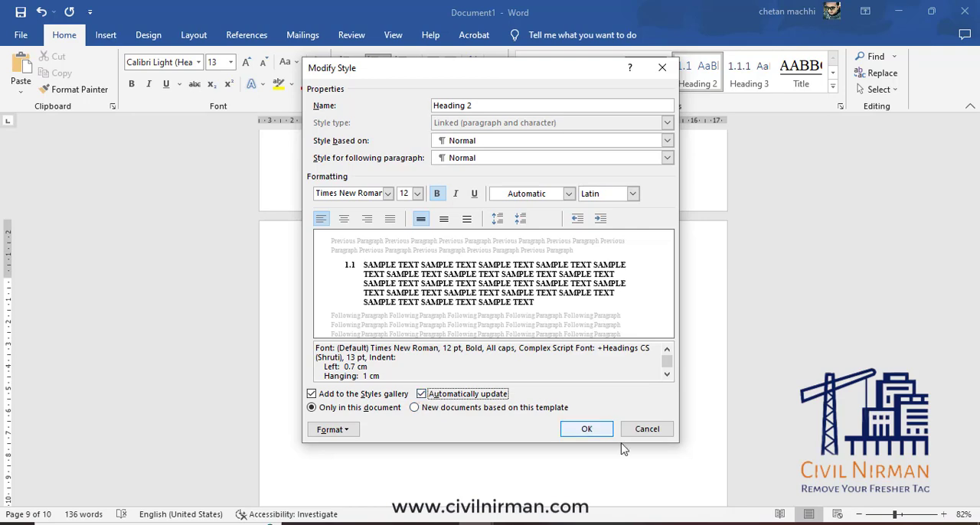
pyautogui.click(597, 431)
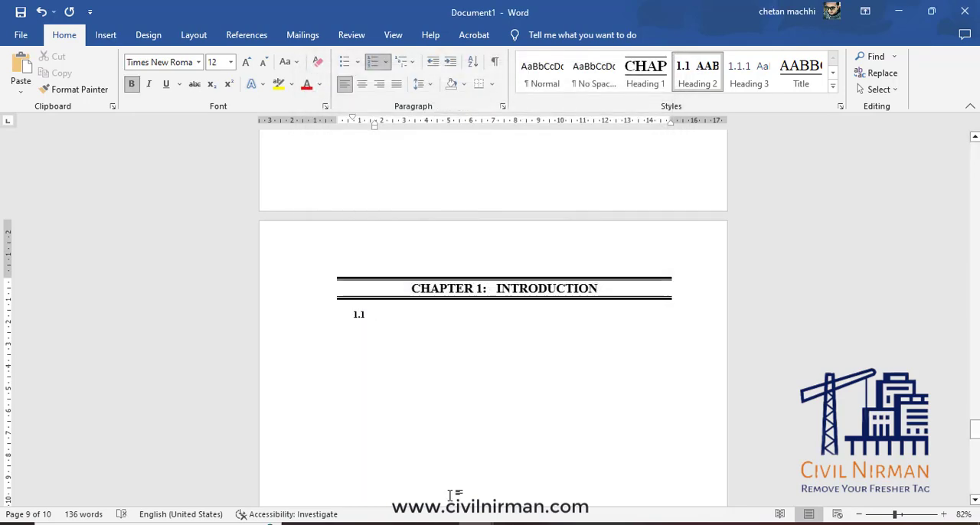
# Enter the placeholder text "HJKHC HUCDJDHJ" as the title of heading 1.1.
pyautogui.write('HJ')
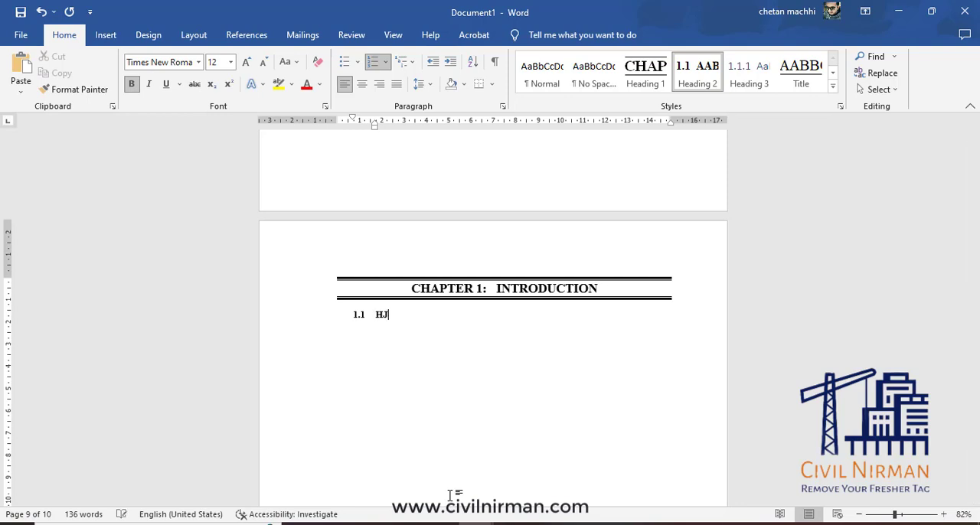
pyautogui.write('KHC HUCDJDHJ')
pyautogui.scroll(8, 569, 345)
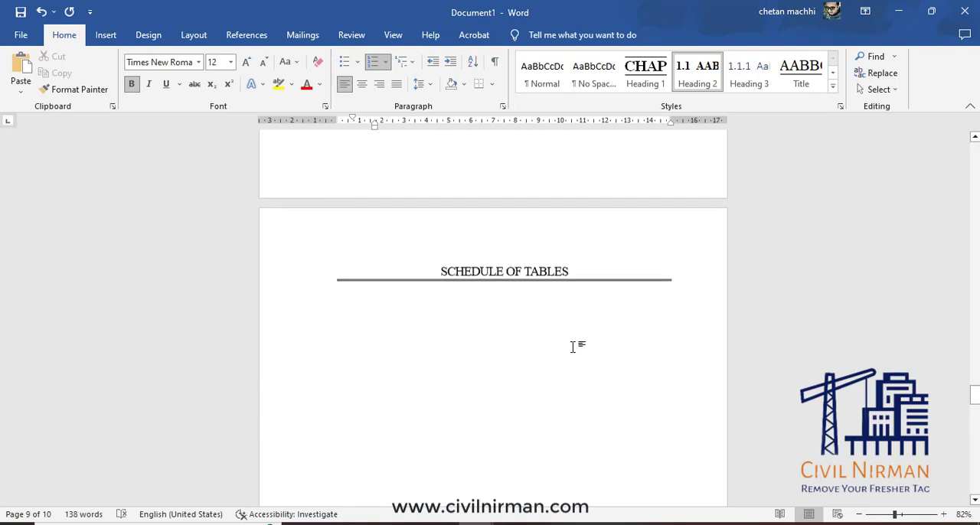
pyautogui.scroll(10, 573, 347)
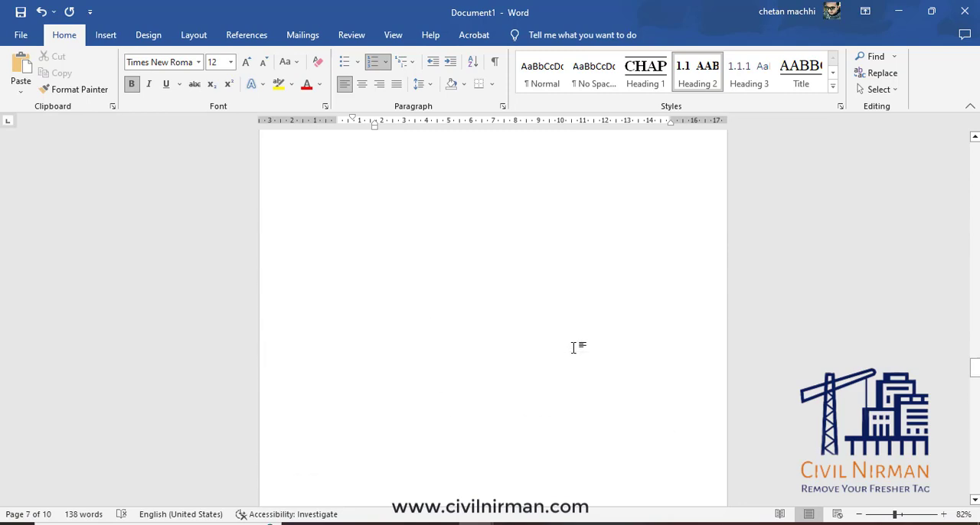
pyautogui.scroll(10, 573, 347)
pyautogui.scroll(-15, 570, 337)
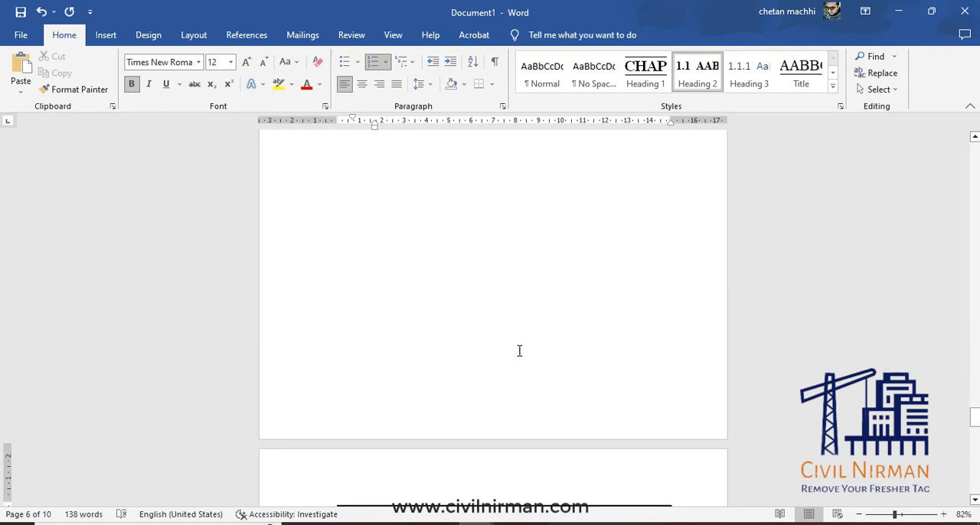
pyautogui.scroll(-10, 519, 351)
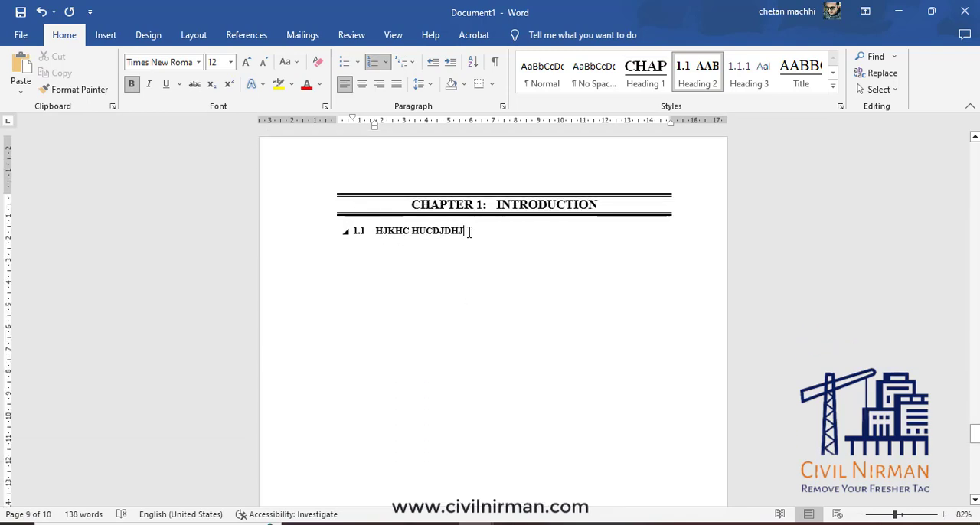
# Replace the placeholder title of heading 1.1 with "INTRODUCTION".
pyautogui.moveTo(467, 230); pyautogui.dragTo(376, 231)
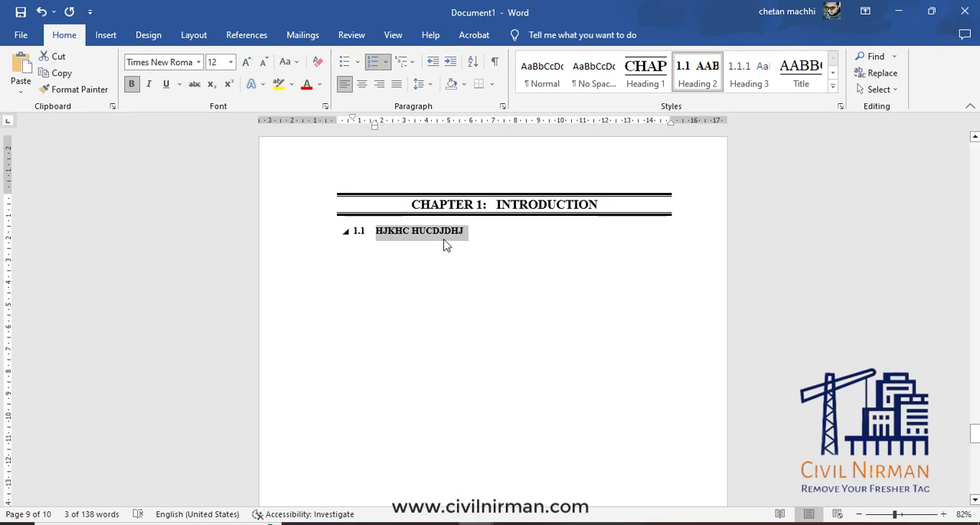
pyautogui.click(474, 232)
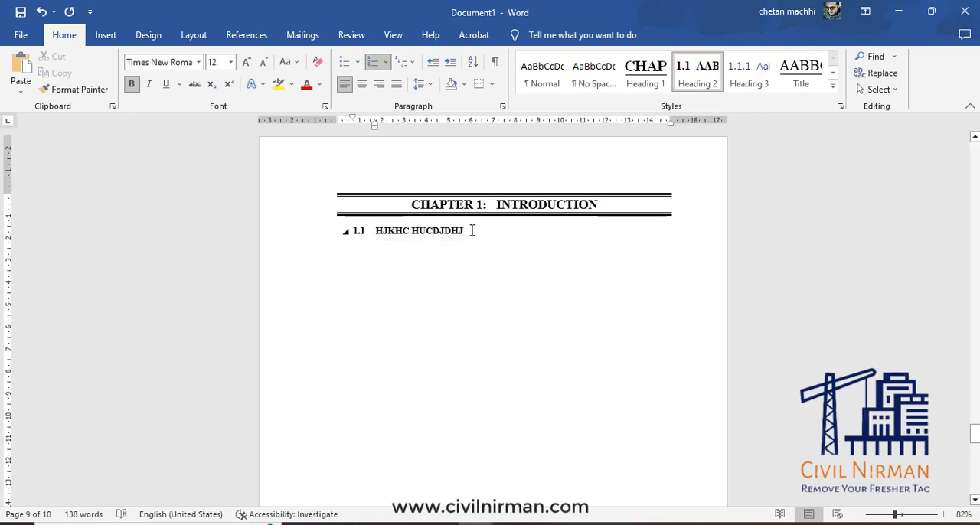
pyautogui.tripleClick(473, 230)
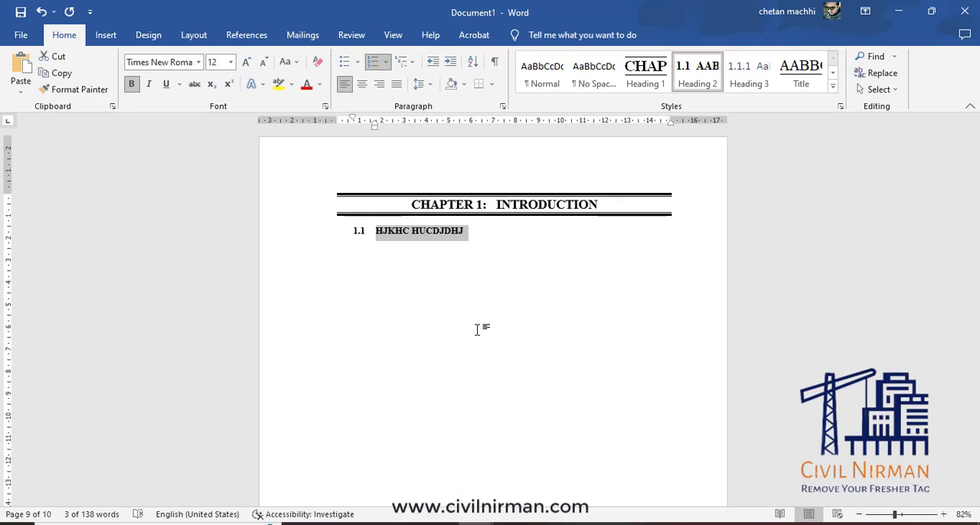
pyautogui.click(479, 231)
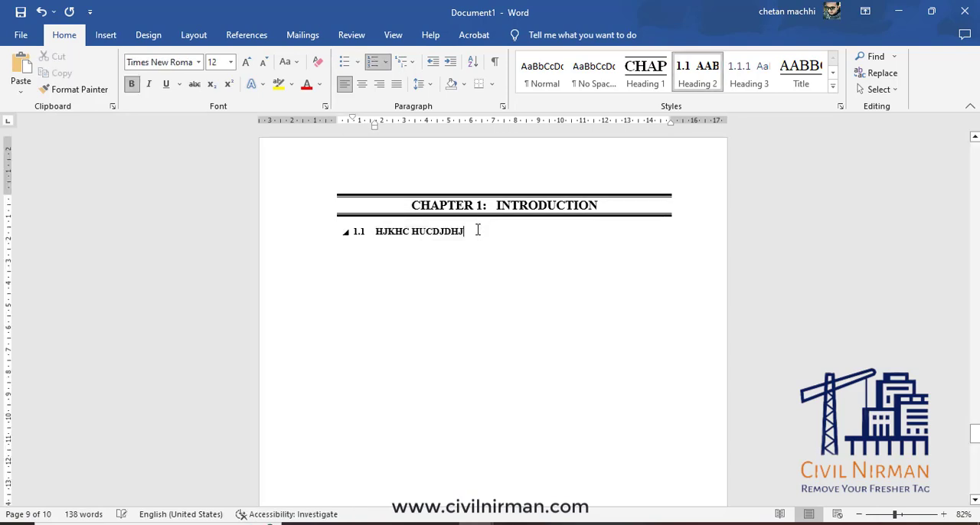
pyautogui.moveTo(477, 231); pyautogui.dragTo(375, 231)
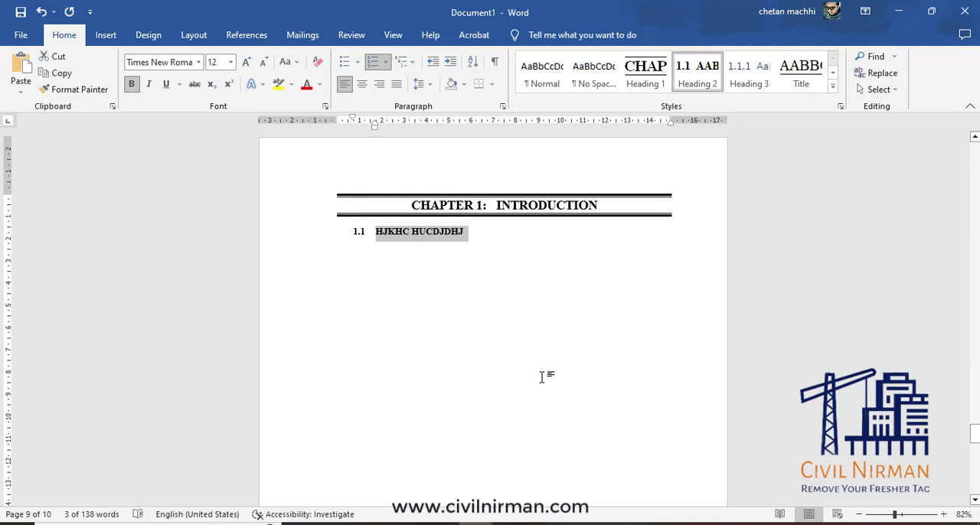
pyautogui.write('INTRODUCTION')
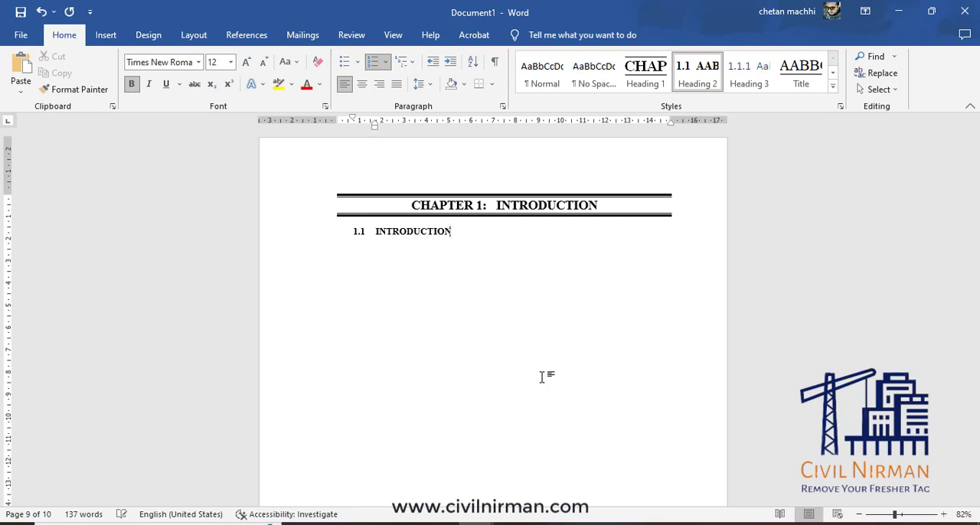
# Generate sample text below heading 1.1 with =RAND(1,3) and apply Heading 3 to the empty paragraph after it.
pyautogui.press('Return')
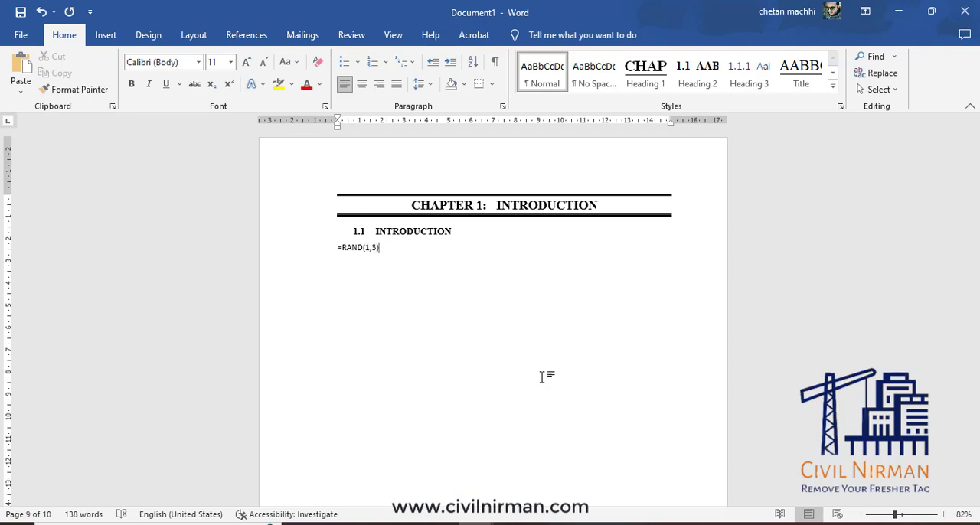
pyautogui.press('Return')
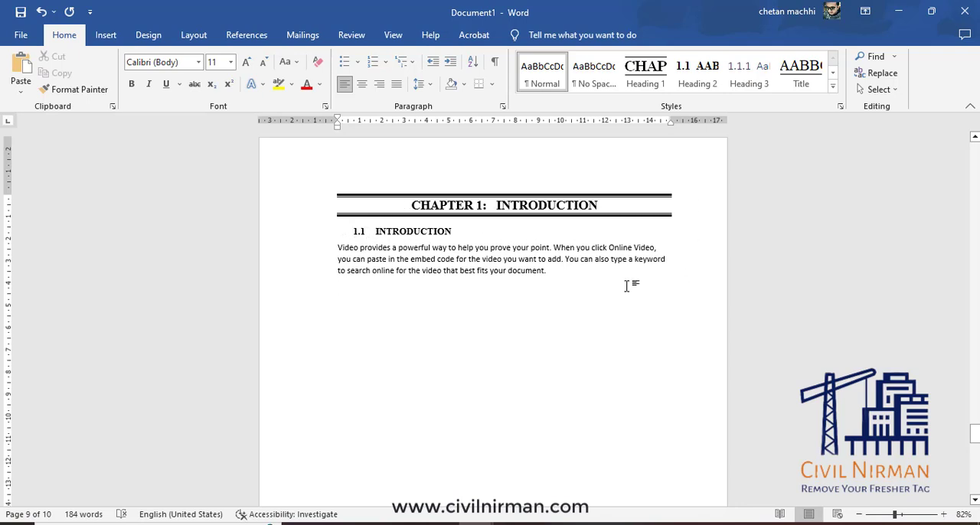
pyautogui.click(755, 80)
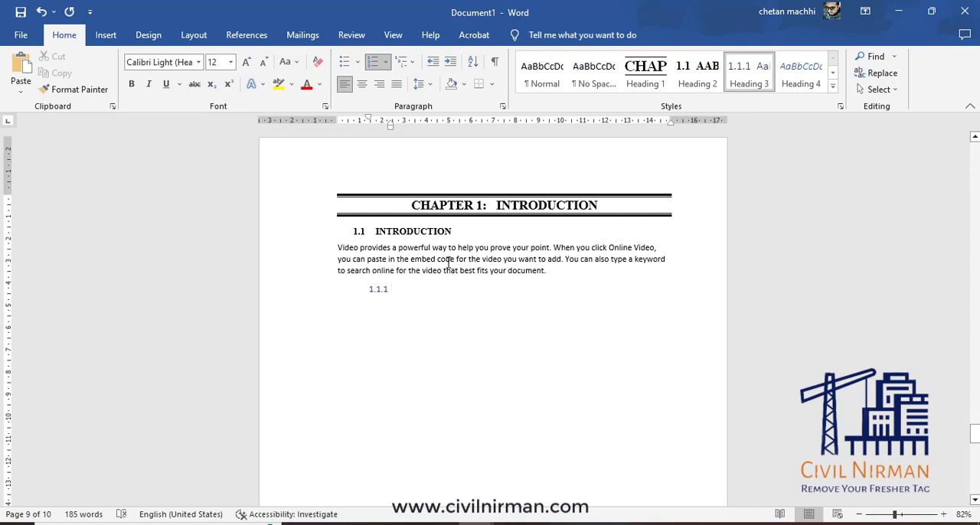
# Modify the Heading 3 style to use Times New Roman with automatic font color.
pyautogui.rightClick(750, 70)
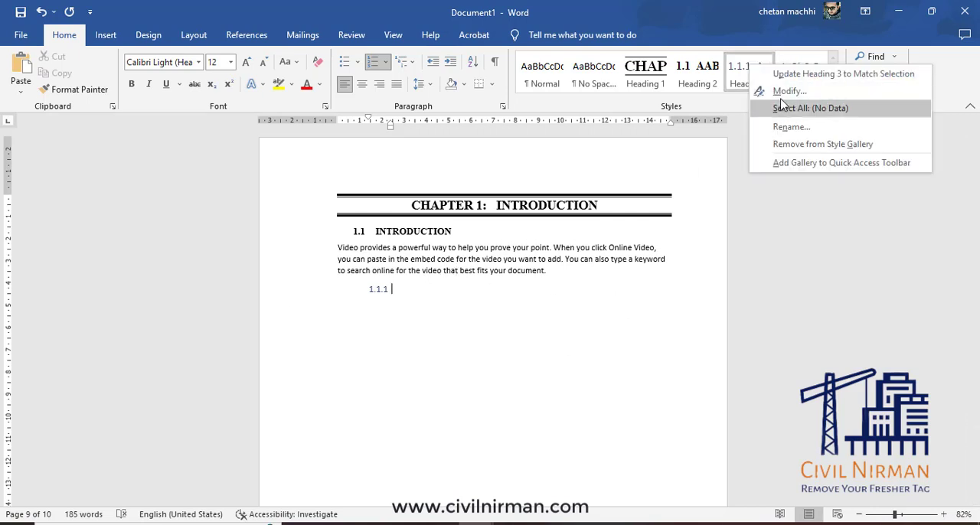
pyautogui.click(766, 87)
pyautogui.click(540, 195)
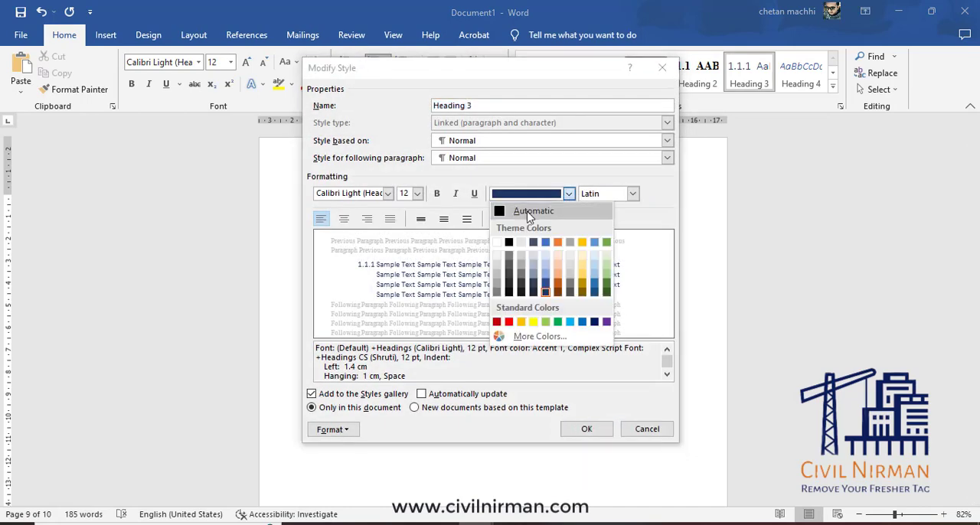
pyautogui.click(533, 209)
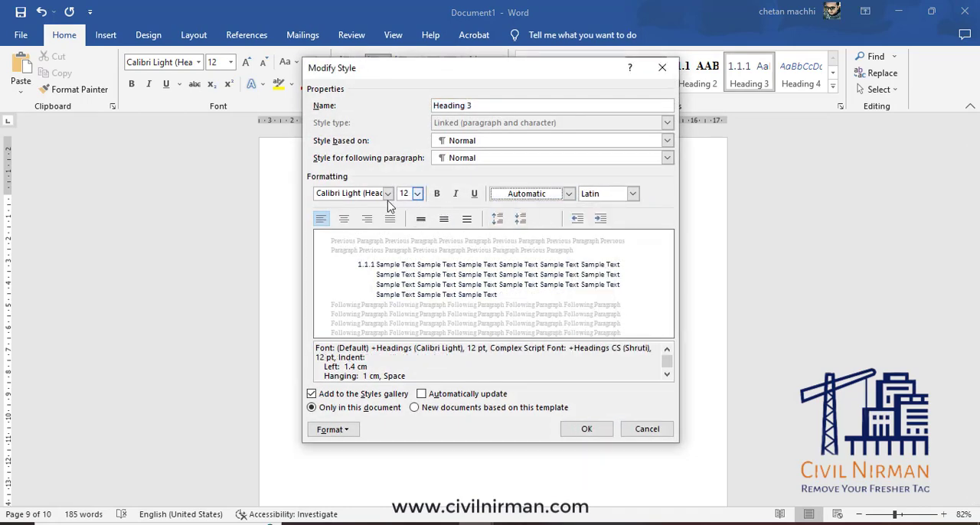
pyautogui.click(389, 193)
pyautogui.click(320, 298)
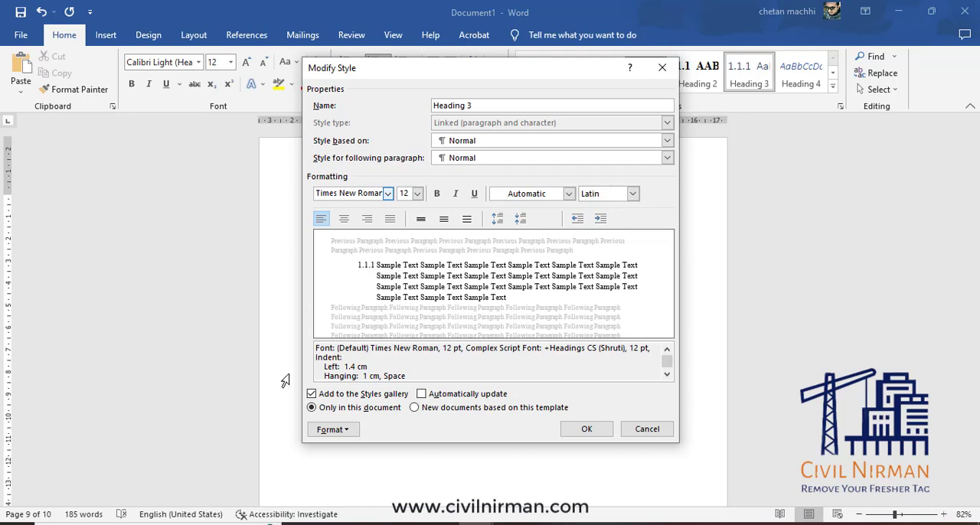
pyautogui.click(586, 429)
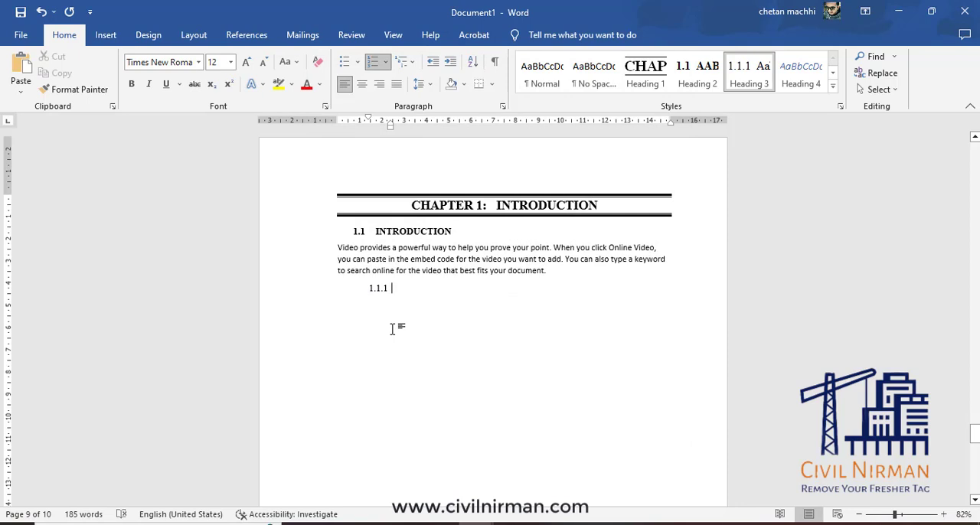
# Title heading 1.1.1 "INTRO 1" and generate sample paragraphs below it with =RAND().
pyautogui.write('INTRO 1')
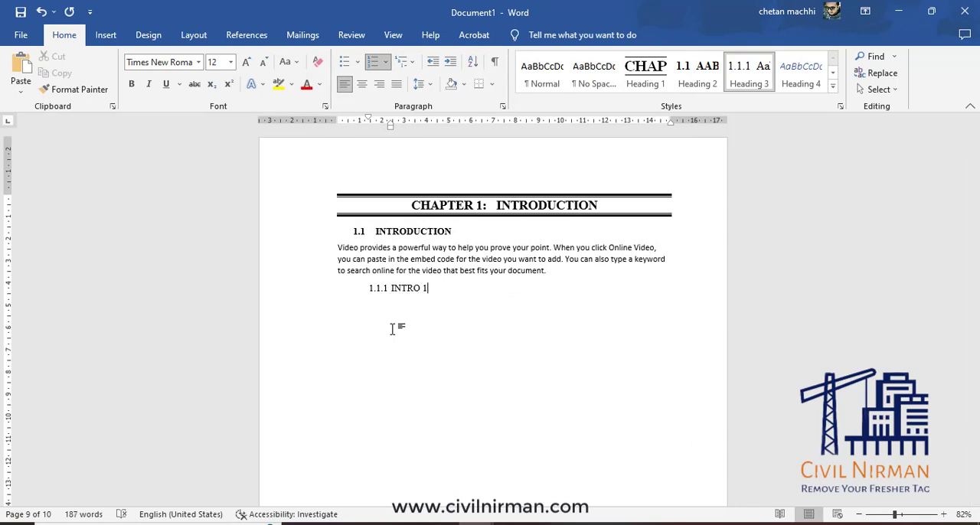
pyautogui.press('Return')
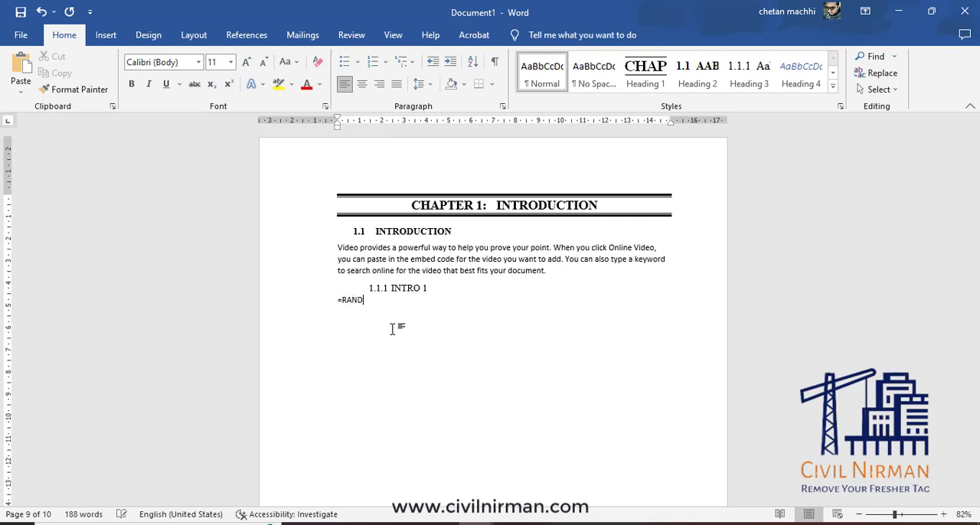
pyautogui.write('=RAND()')
pyautogui.press('Return')
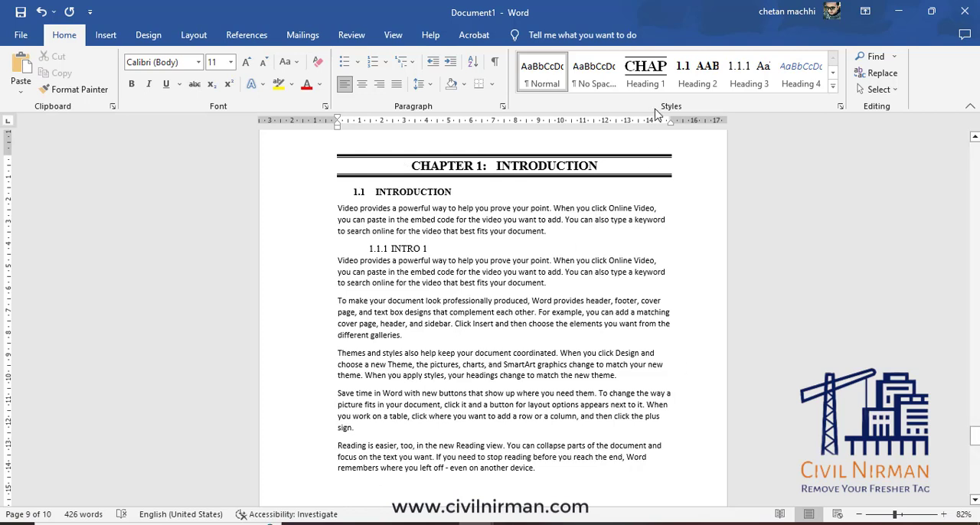
# Apply Heading 2 to the empty paragraph after the sample text of section 1.1.1.
pyautogui.click(706, 80)
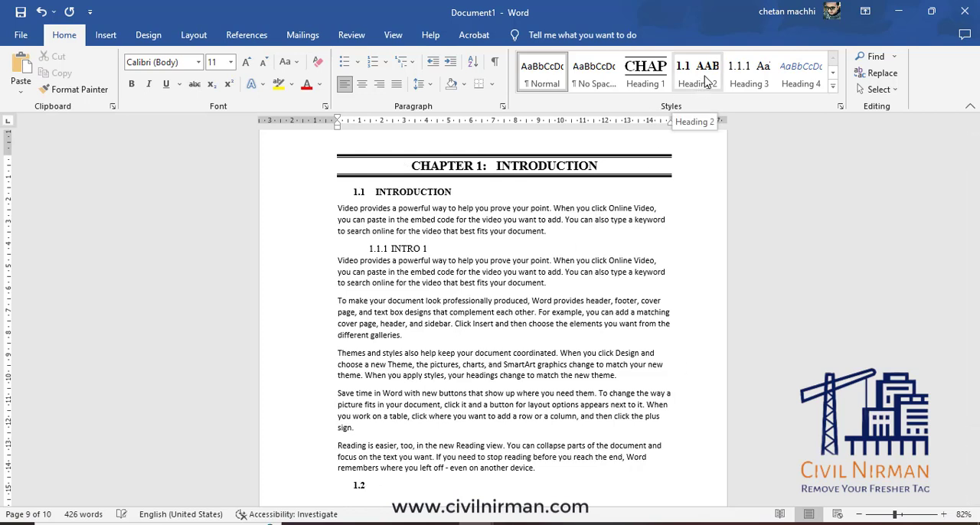
pyautogui.scroll(-2, 421, 435)
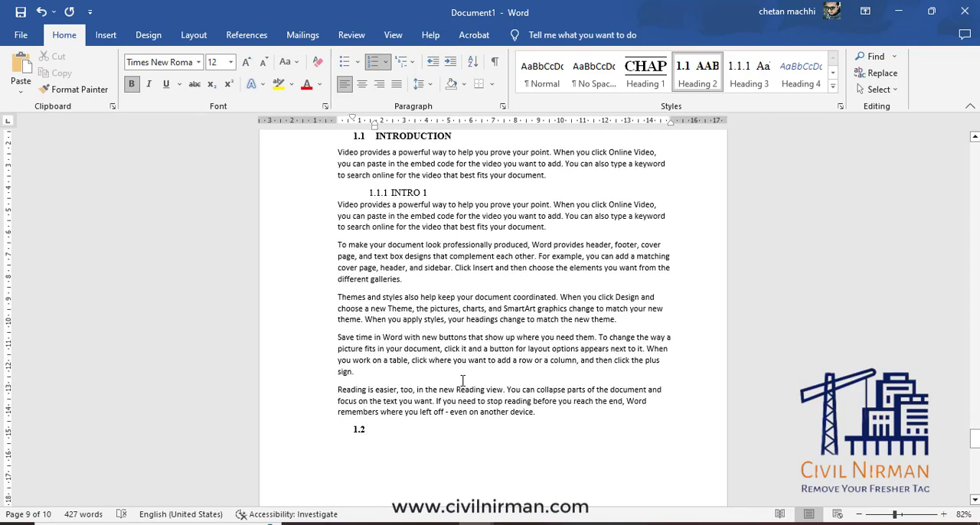
# Title heading 1.2 "BACKGROUND HISTORY" and generate sample paragraphs below it with =RAND().
pyautogui.write('BACKGROUND HISTORY')
pyautogui.press('Return')
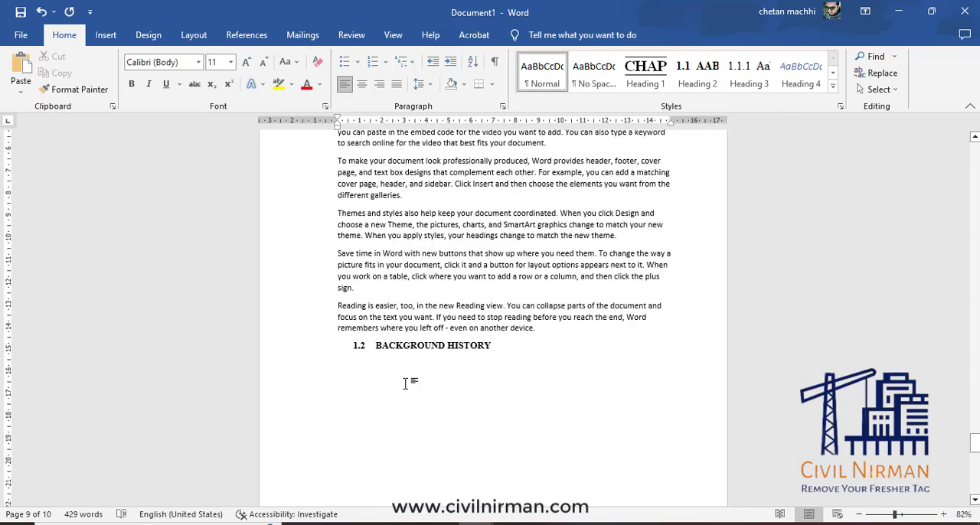
pyautogui.write('=RAND(')
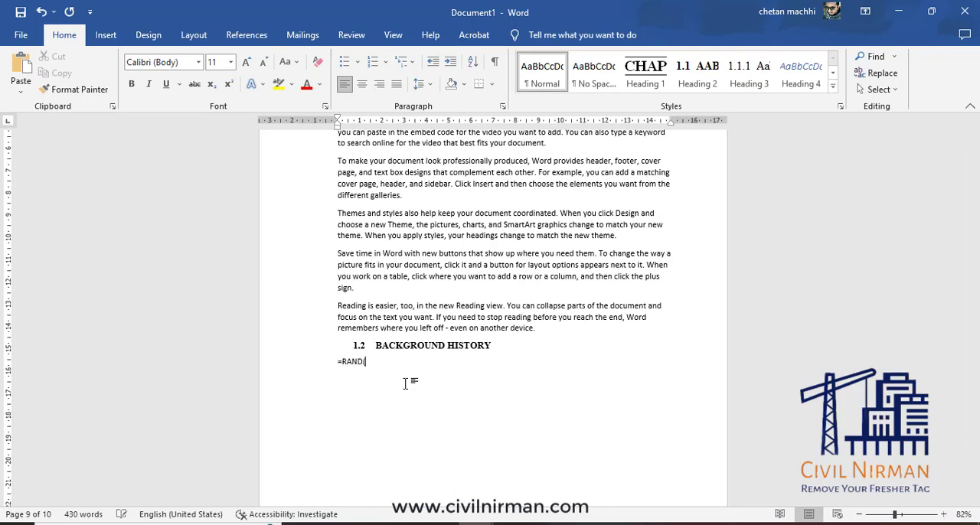
pyautogui.write(')')
pyautogui.press('Return')
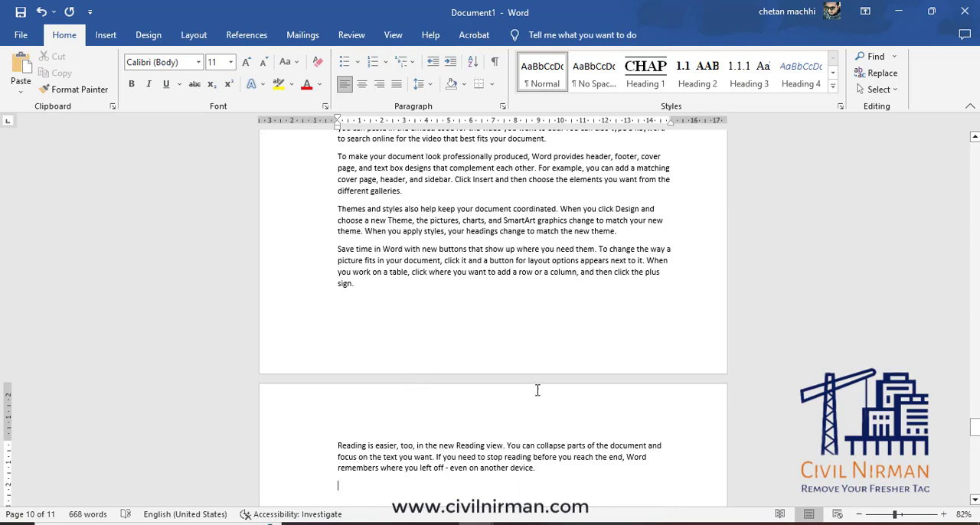
# Apply Heading 2 to the empty paragraph after the sample text of section 1.2 and title it "OBJECTIVE".
pyautogui.scroll(-1, 570, 444)
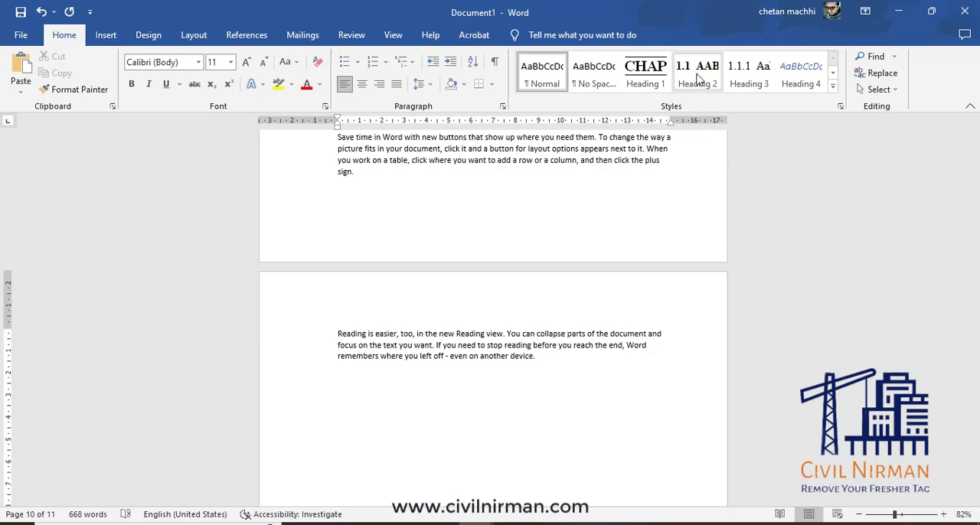
pyautogui.click(697, 74)
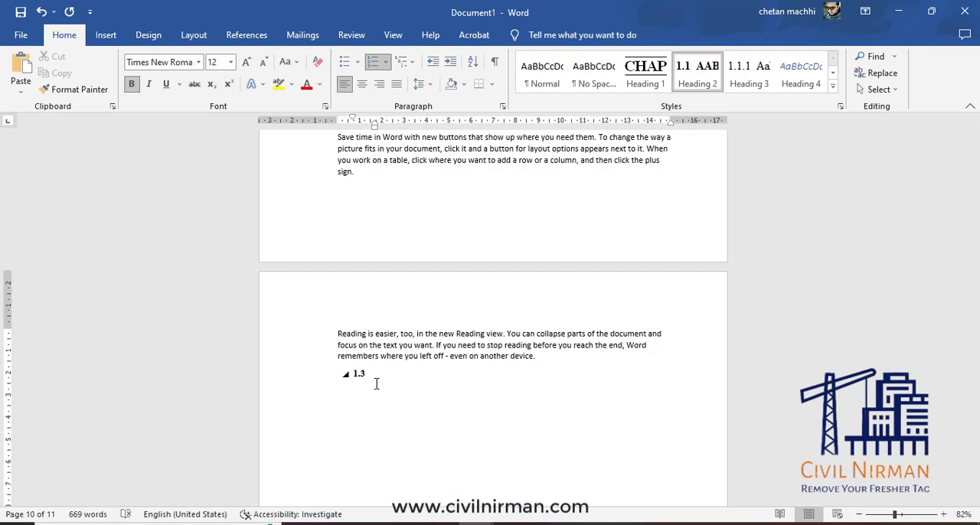
pyautogui.write('JECTIVE')
pyautogui.press('Return')
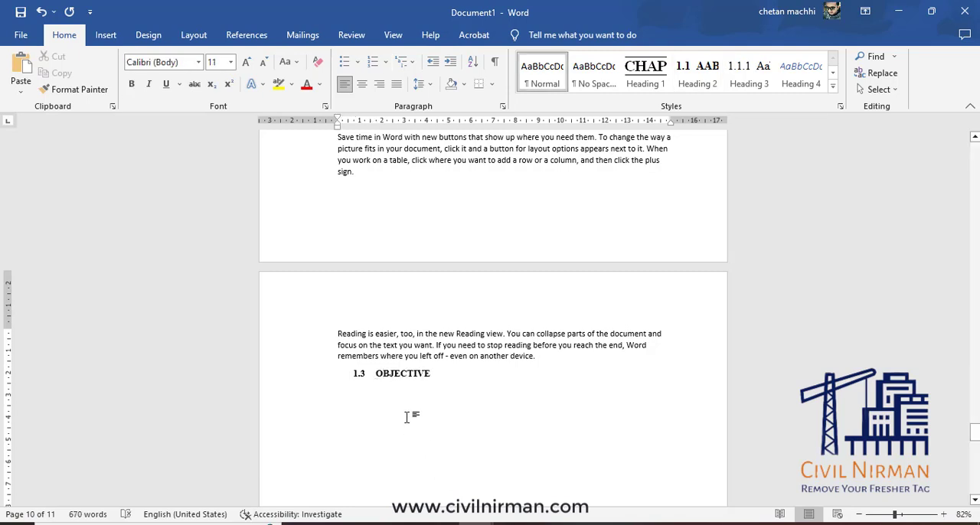
# Below heading 1.3, add a round-bullet list with the items "YGHYHUGAS HGSAGHS HUAISHUIS HYIAGHSI" and "SBHJDHJSB HSYGHS HUIHSU HUSH".
pyautogui.scroll(-2, 409, 416)
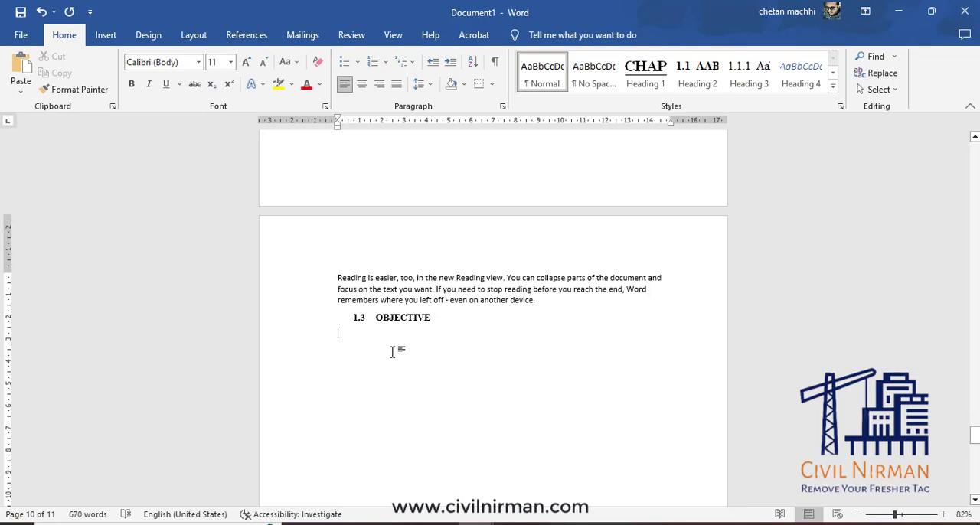
pyautogui.click(358, 62)
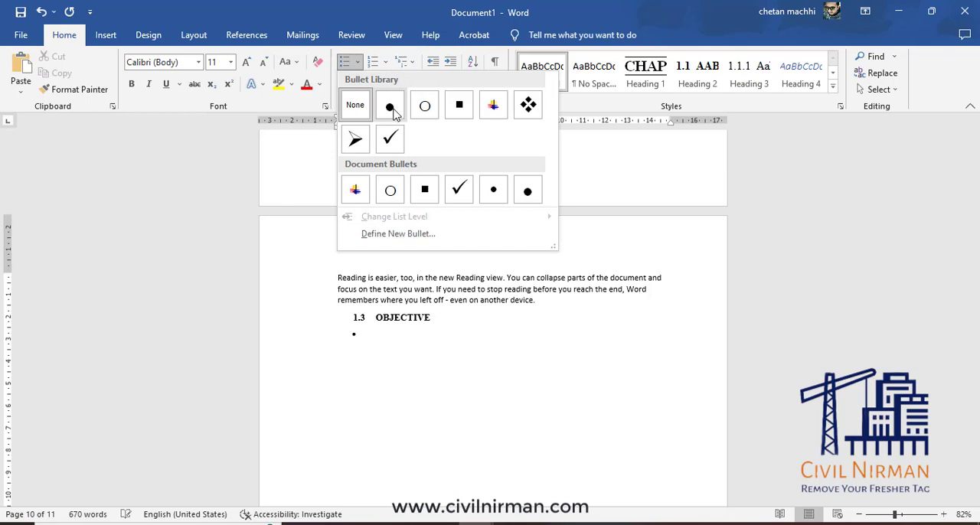
pyautogui.click(391, 107)
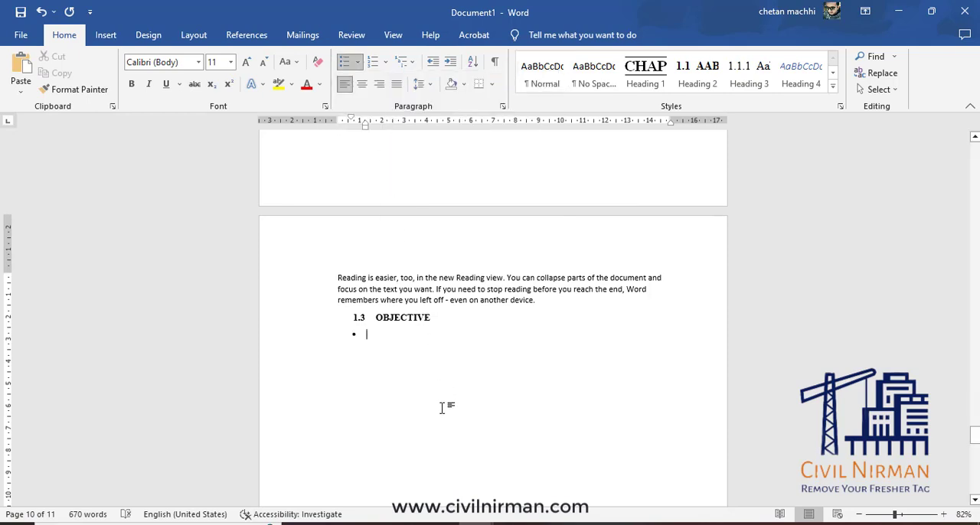
pyautogui.write('YGH')
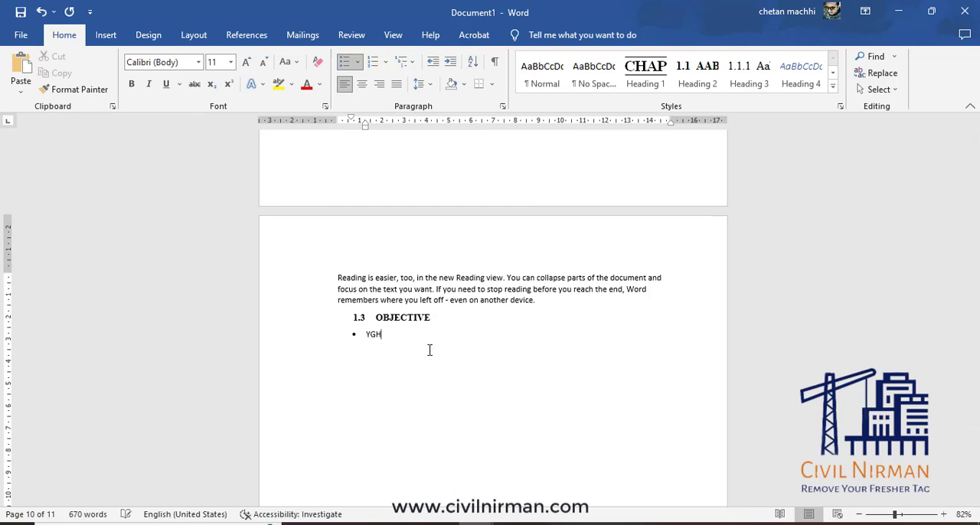
pyautogui.write('YHUGAS HGSAGHS HUAISHUIS HY')
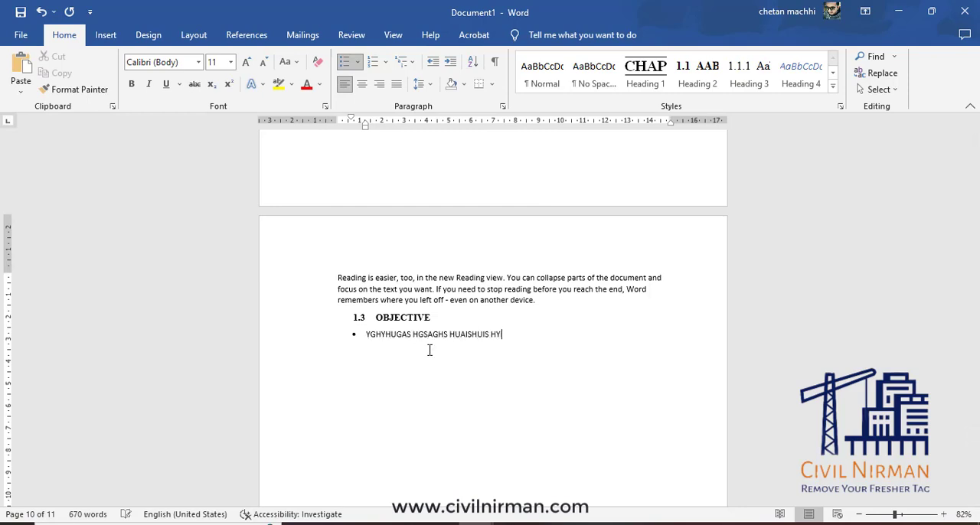
pyautogui.write('IAGHSI ')
pyautogui.write('BHJDHJS')
pyautogui.write('B HSYGHS HUIHSU HUSH')
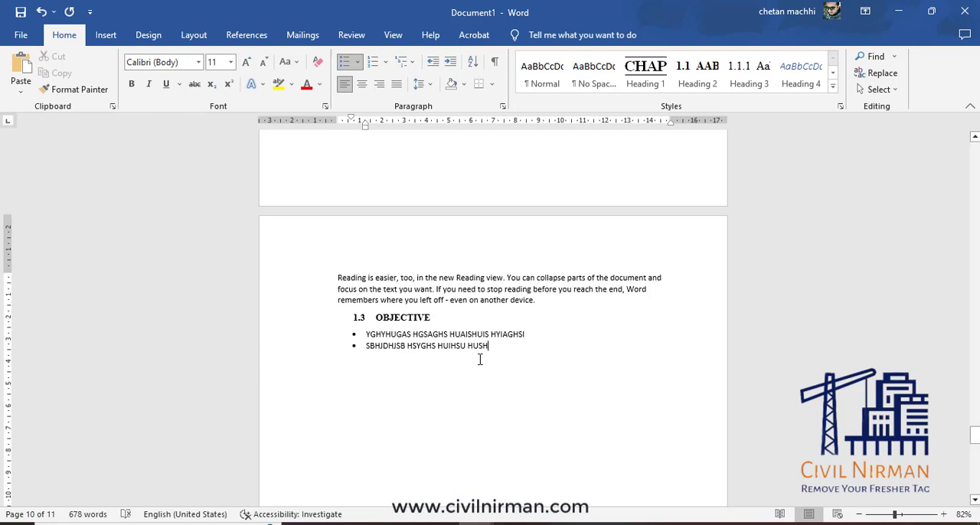
pyautogui.press('Return')
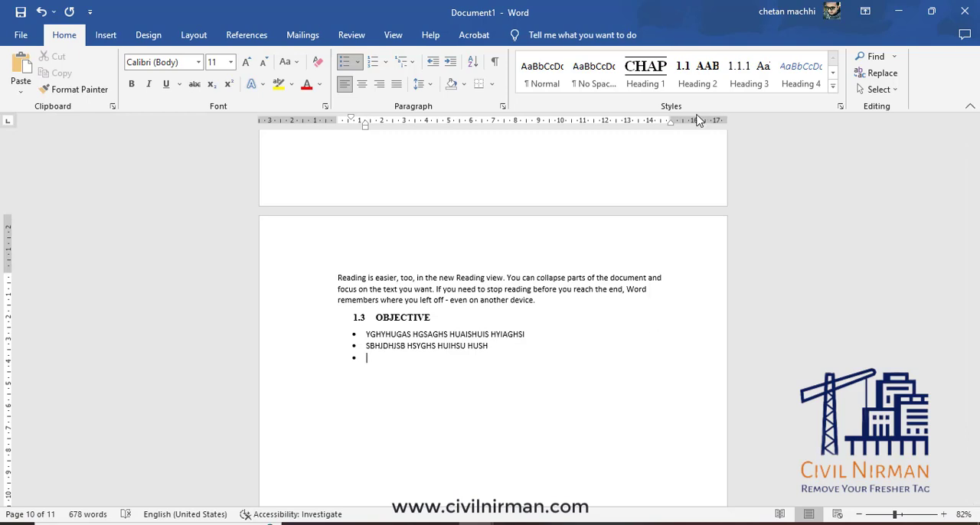
# Apply Heading 2 to the empty bullet line after the list and title it "JHJSDHNDSHDH".
pyautogui.click(706, 88)
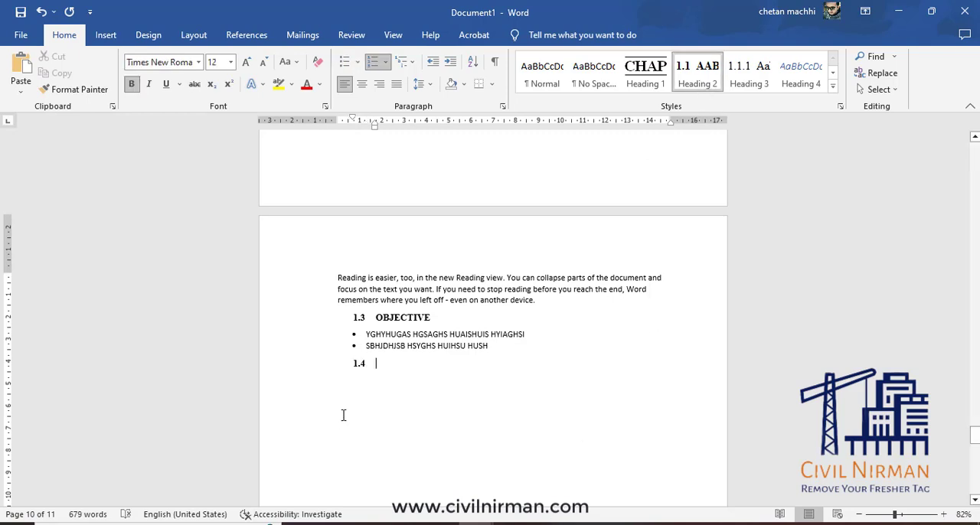
pyautogui.scroll(-2, 344, 415)
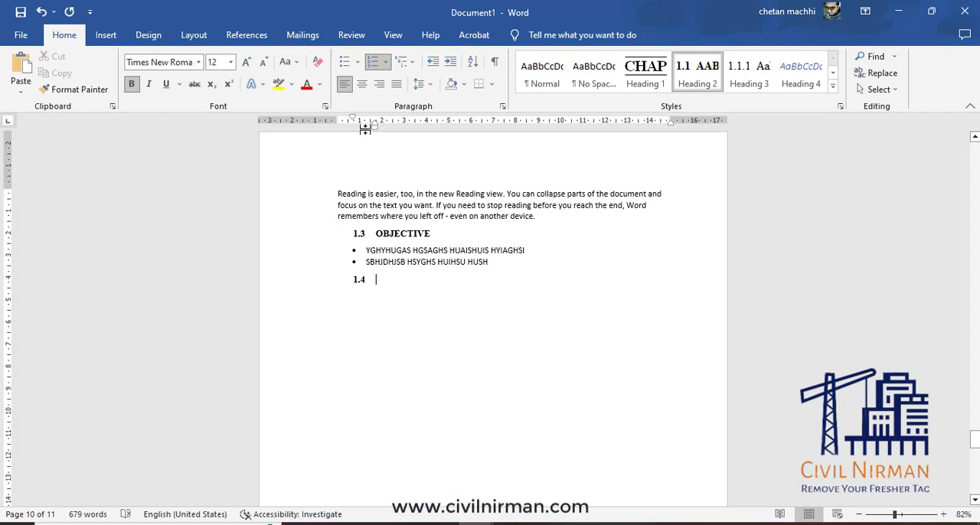
pyautogui.moveTo(354, 121); pyautogui.dragTo(376, 133)
pyautogui.scroll(-1, 409, 281)
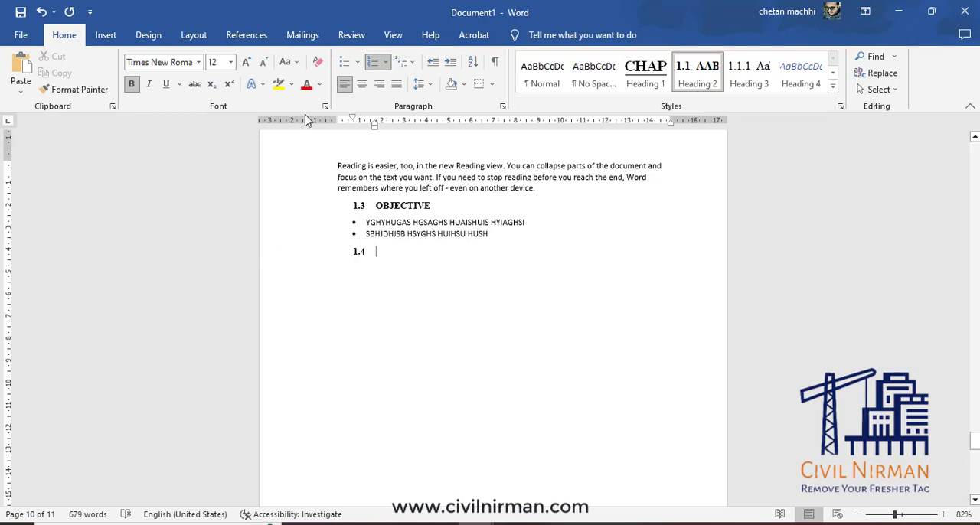
pyautogui.moveTo(353, 121); pyautogui.dragTo(355, 125)
pyautogui.write('HJSDHNDSHDH')
pyautogui.press('Return')
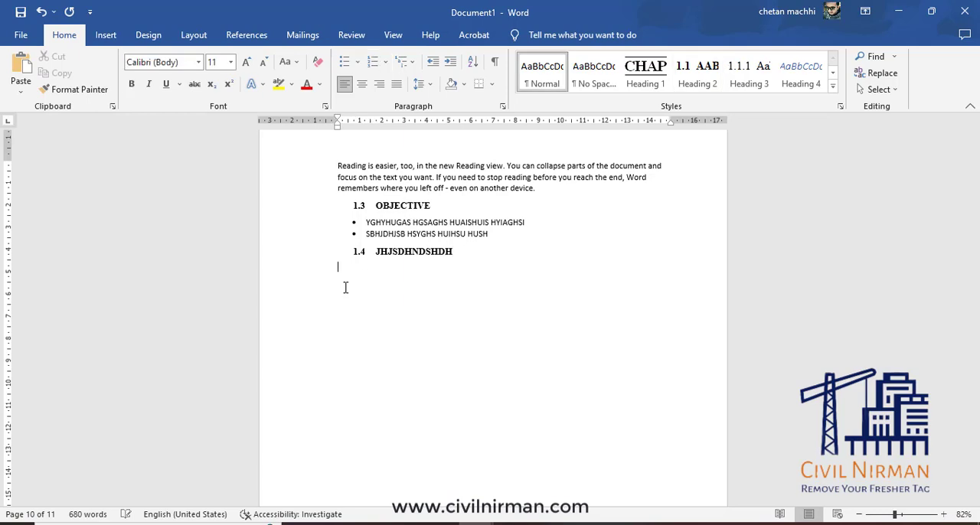
# Add an arrow-bulleted item "CDCDCDF DJUHDH" below heading 1.4 and try adjusting its indent.
pyautogui.click(346, 63)
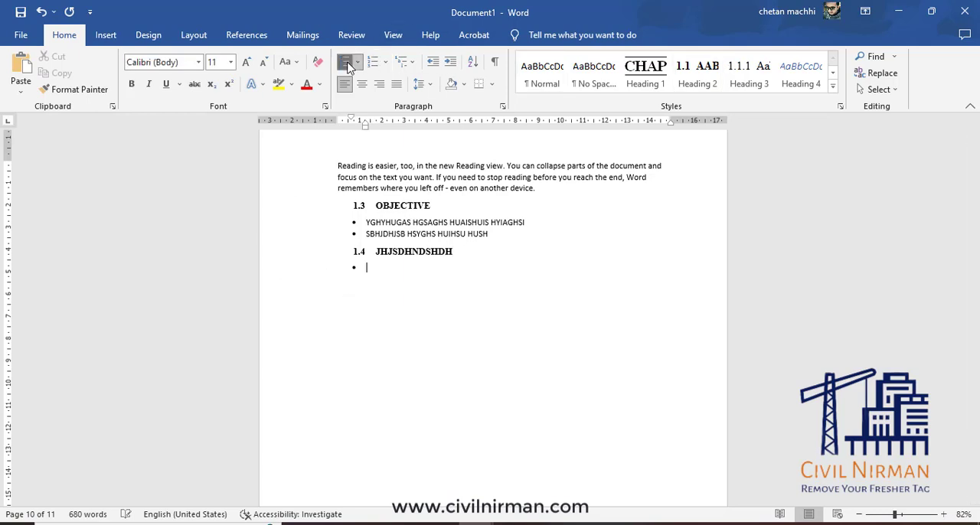
pyautogui.click(358, 62)
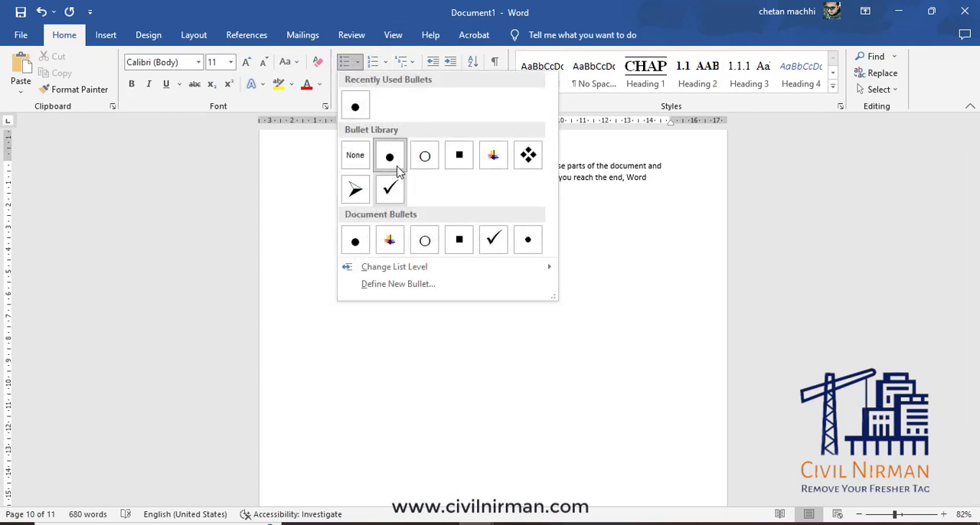
pyautogui.click(357, 192)
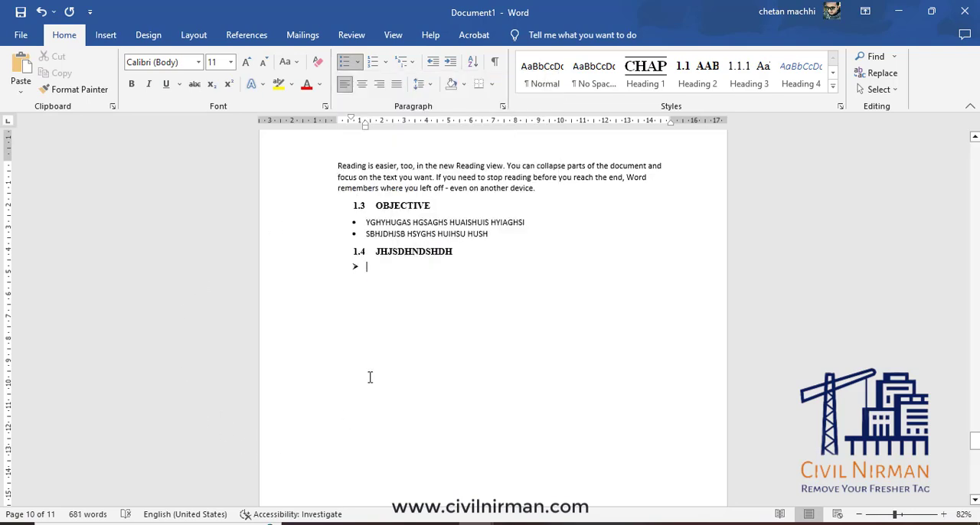
pyautogui.write('CDCDCDF')
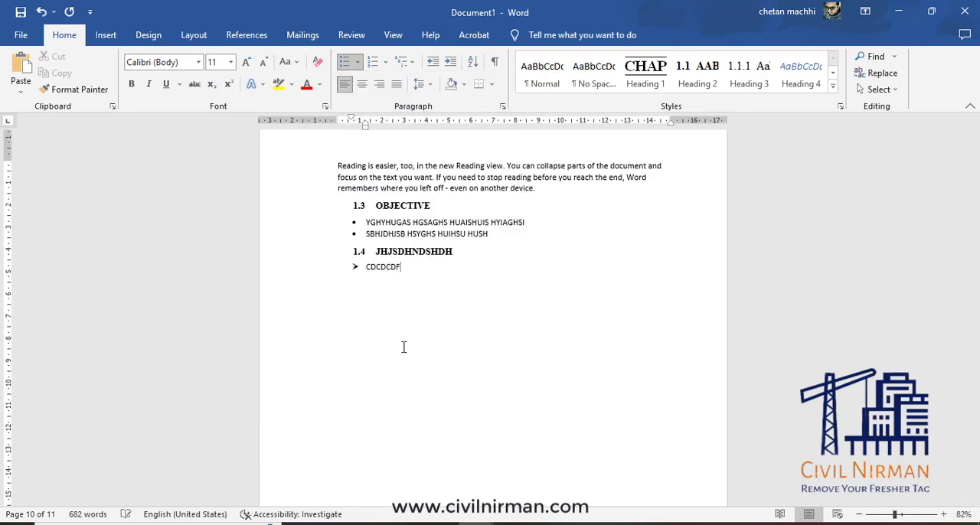
pyautogui.write(' DJUHDH')
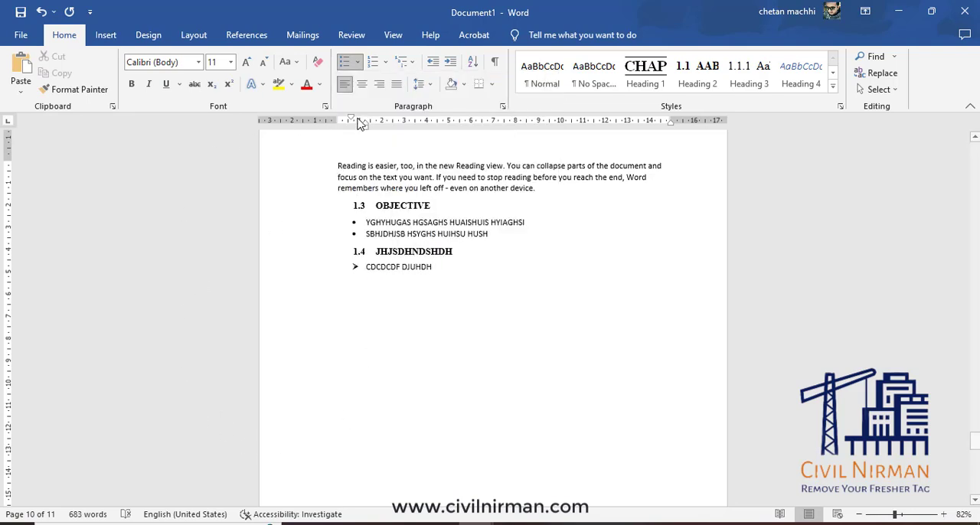
pyautogui.moveTo(352, 121)
pyautogui.mouseDown()
pyautogui.moveTo(374, 125)
pyautogui.moveTo(365, 131)
pyautogui.mouseUp()
# Delete the bulleted items below heading 1.3 together with heading 1.4 and its arrow-bulleted item.
pyautogui.moveTo(366, 222); pyautogui.dragTo(451, 267)
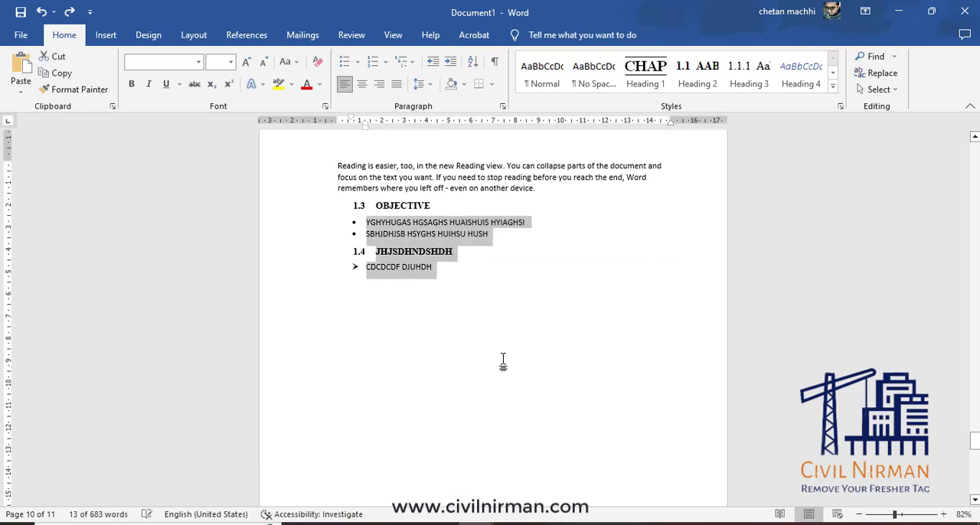
pyautogui.press('BackSpace')
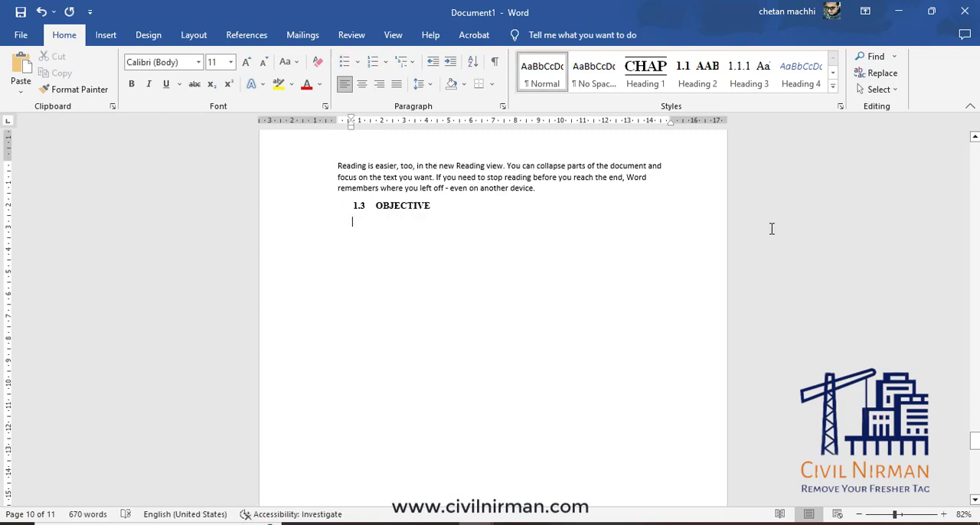
# Create a new style named BULLET from the empty paragraph below heading 1.3 and open its detailed settings.
pyautogui.click(833, 85)
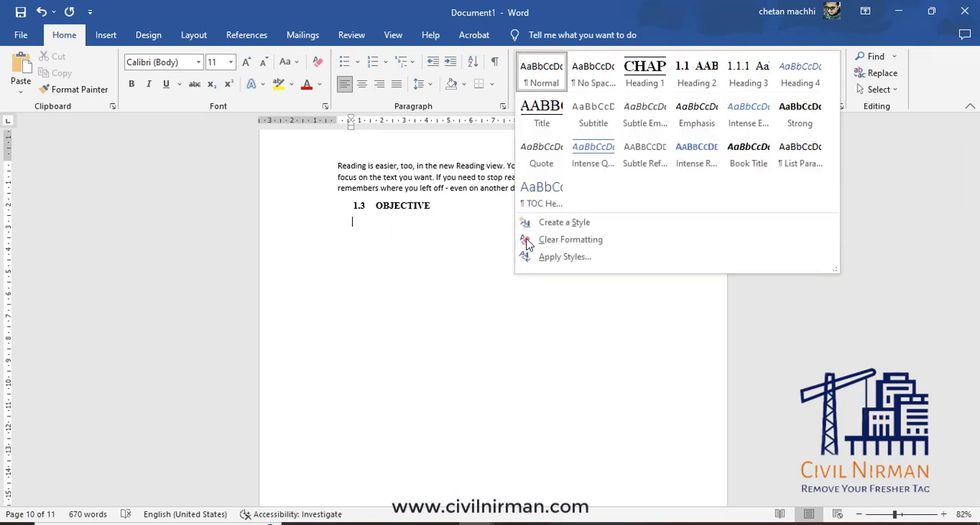
pyautogui.click(565, 223)
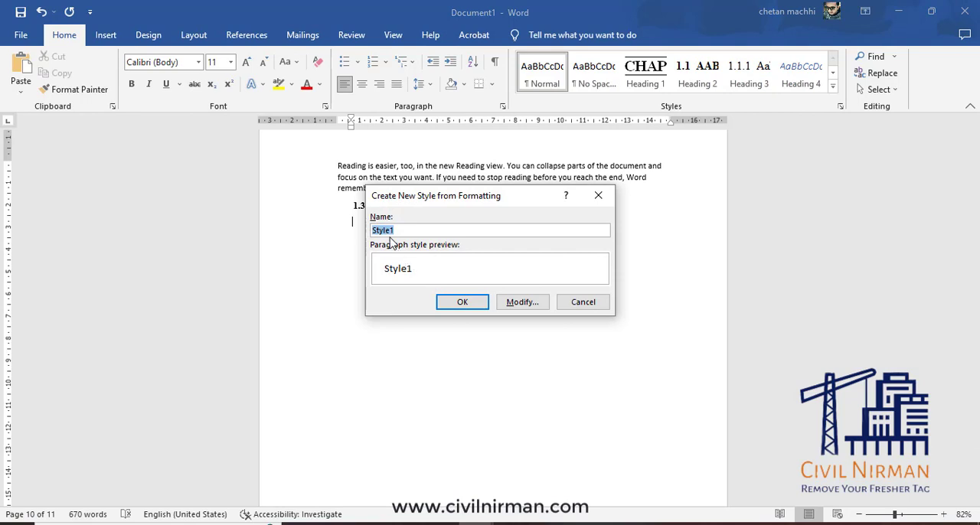
pyautogui.write('BULLET')
pyautogui.click(520, 304)
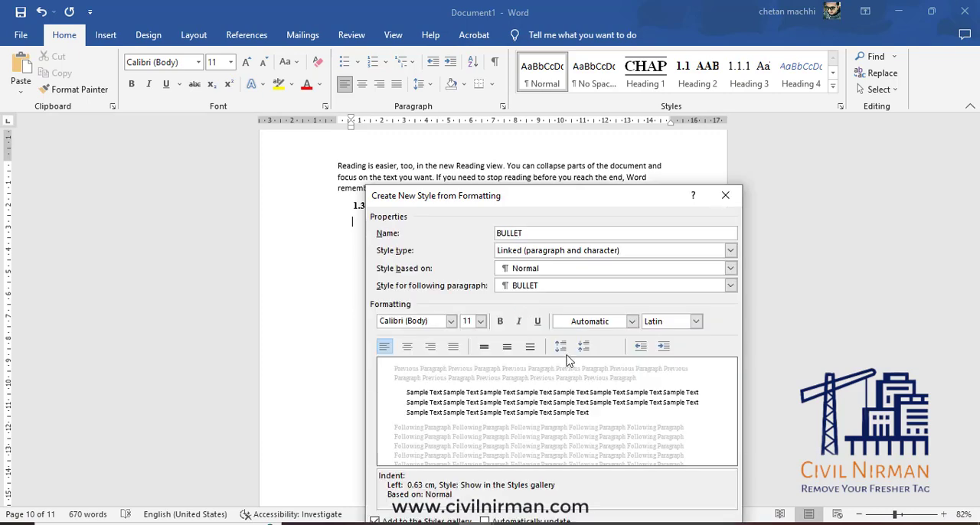
# Set the BULLET style's font to Times New Roman, 12 pt, with automatic color.
pyautogui.click(451, 321)
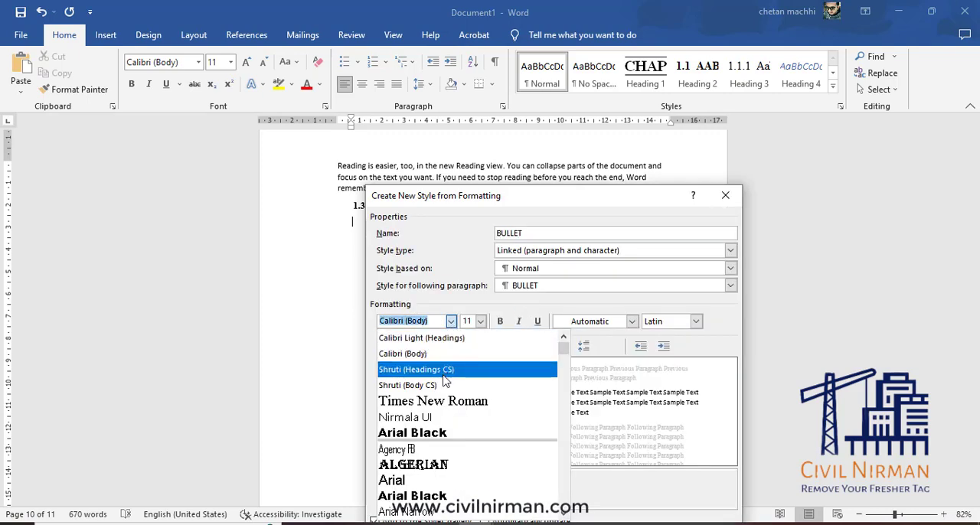
pyautogui.click(449, 401)
pyautogui.click(480, 321)
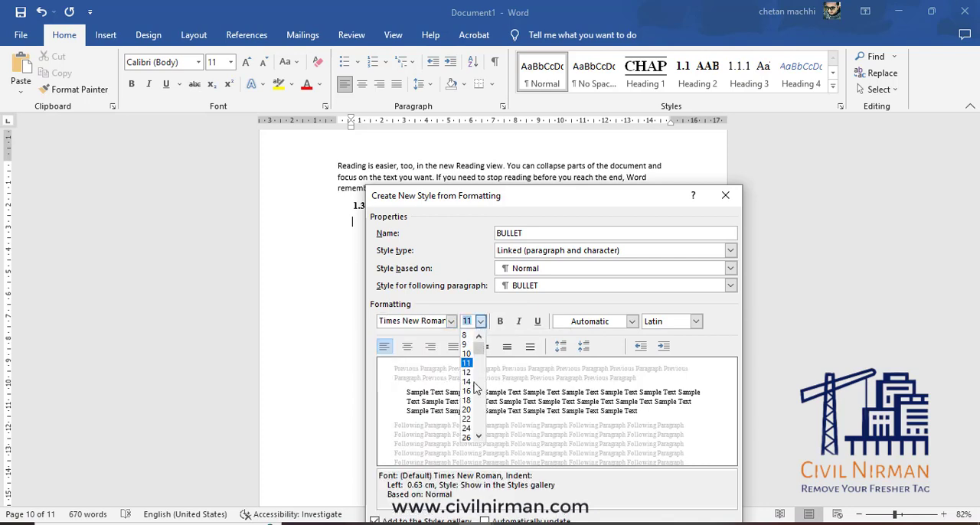
pyautogui.click(467, 375)
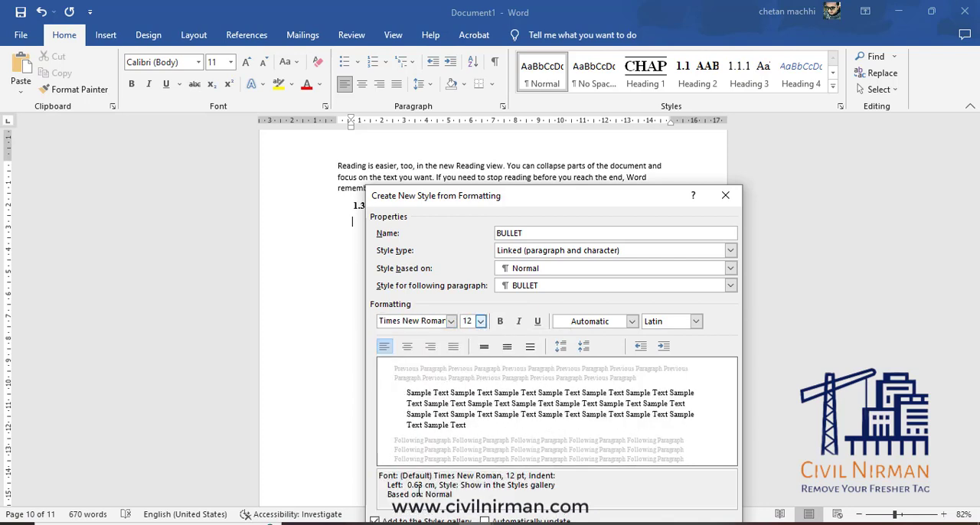
pyautogui.moveTo(642, 192); pyautogui.dragTo(626, 95)
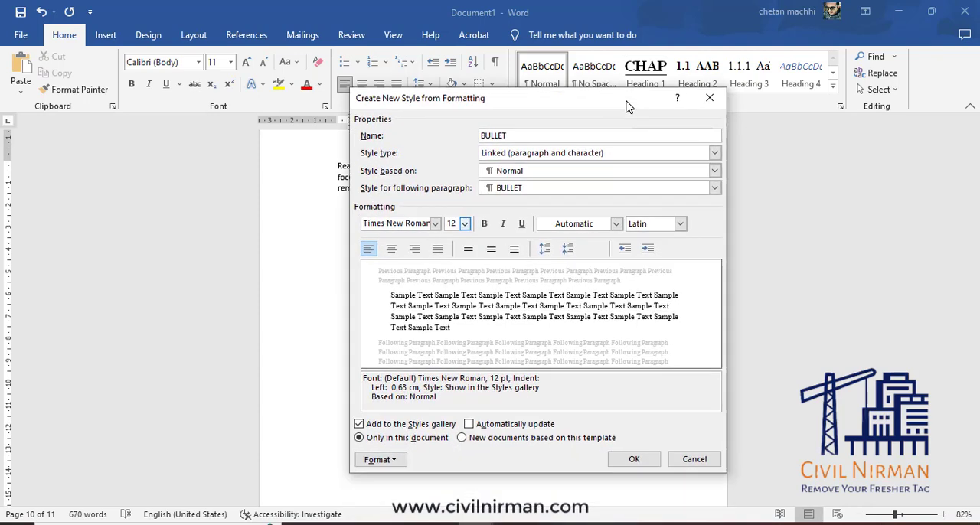
pyautogui.click(602, 226)
pyautogui.click(589, 237)
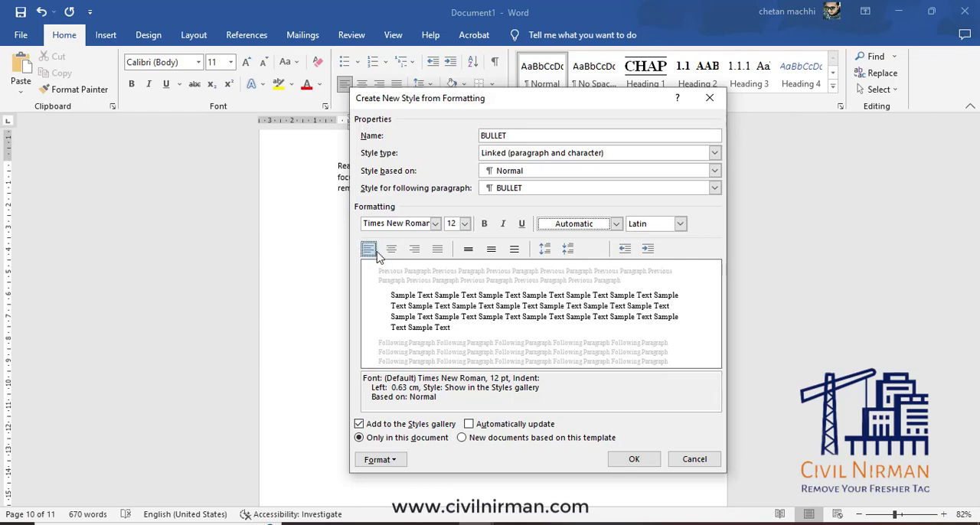
# Open the definition of a new bullet for the BULLET style's bullet formatting.
pyautogui.click(378, 459)
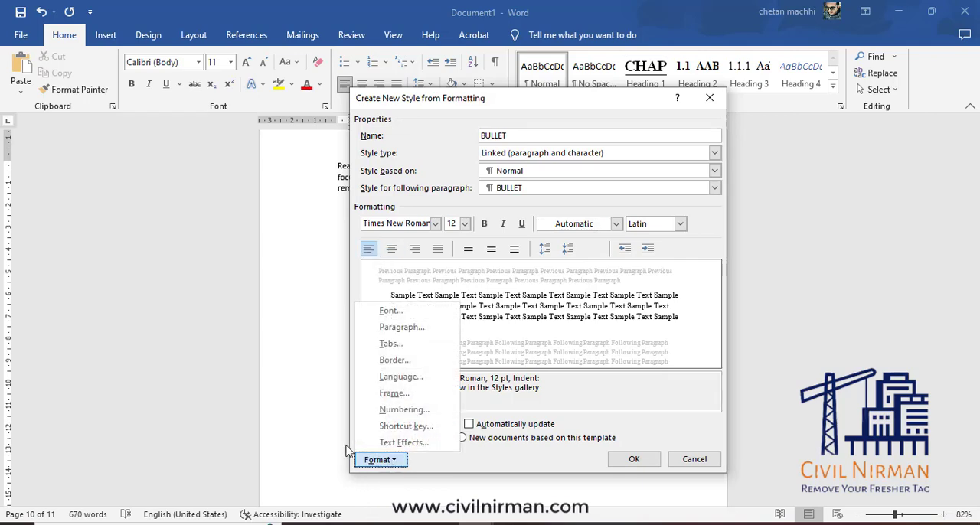
pyautogui.click(396, 412)
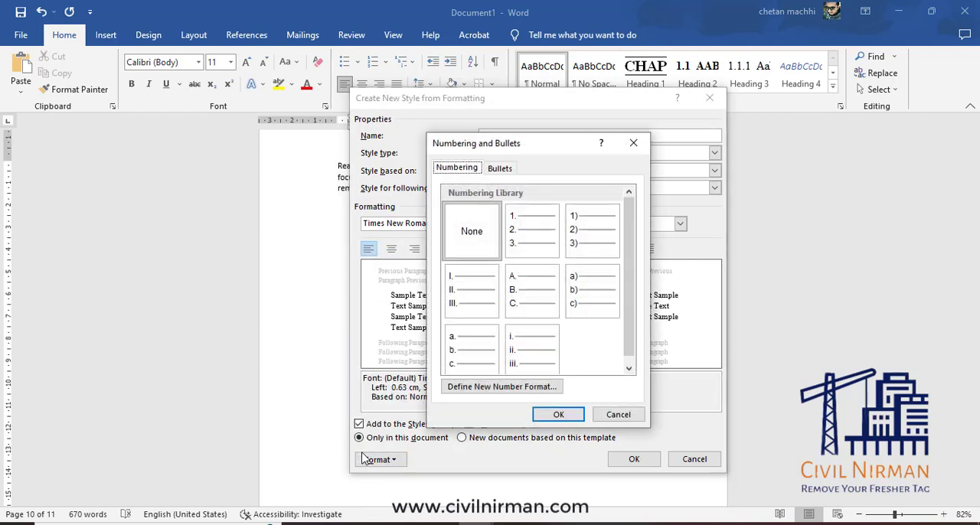
pyautogui.click(504, 172)
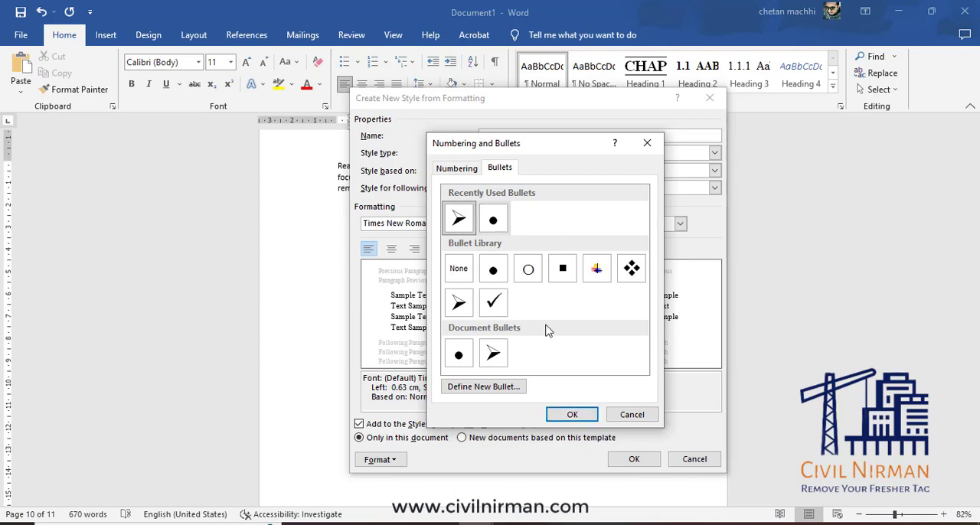
pyautogui.click(512, 388)
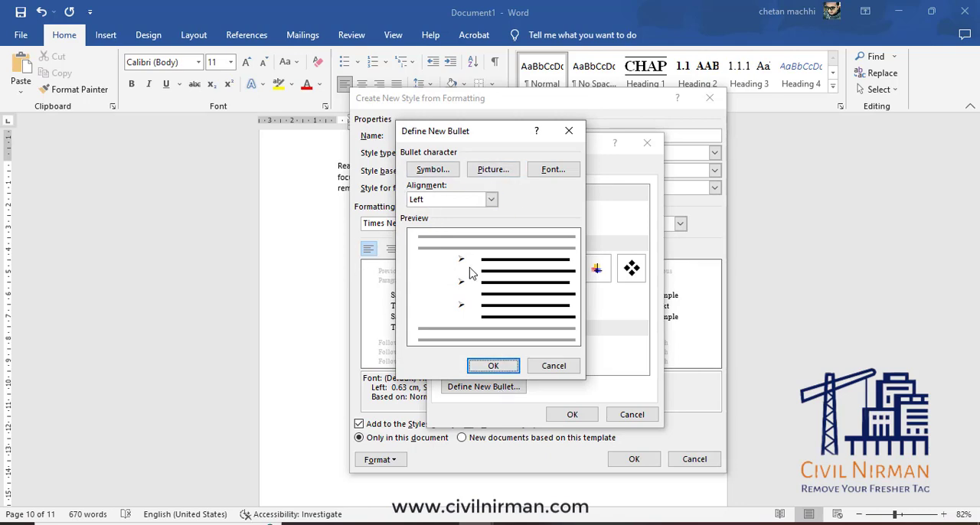
# Set the new bullet's character to the Wingdings yin-yang symbol, character code 91.
pyautogui.click(433, 171)
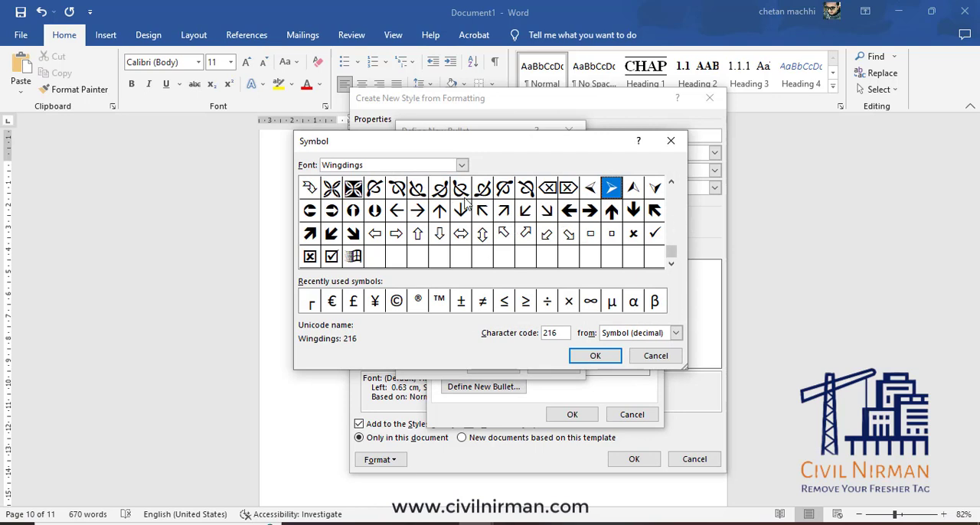
pyautogui.moveTo(672, 256); pyautogui.dragTo(671, 205)
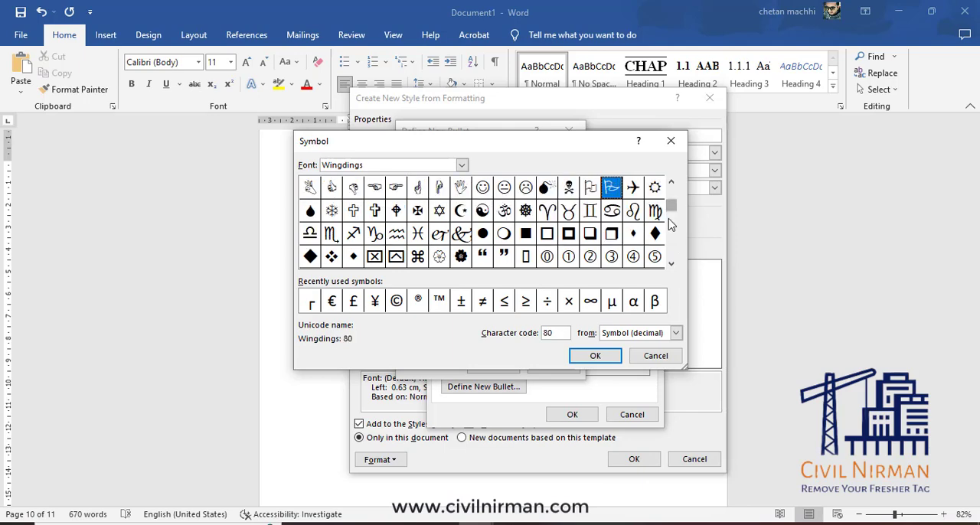
pyautogui.click(484, 211)
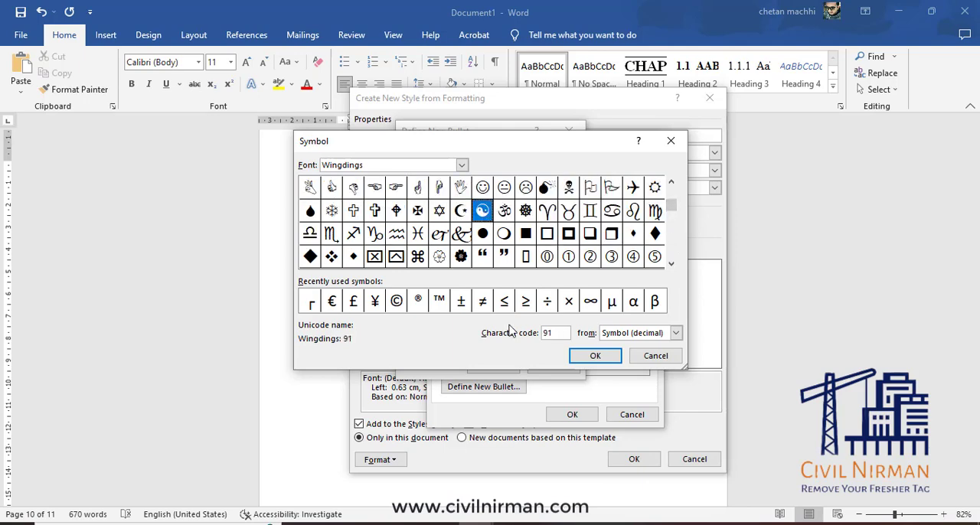
pyautogui.click(613, 357)
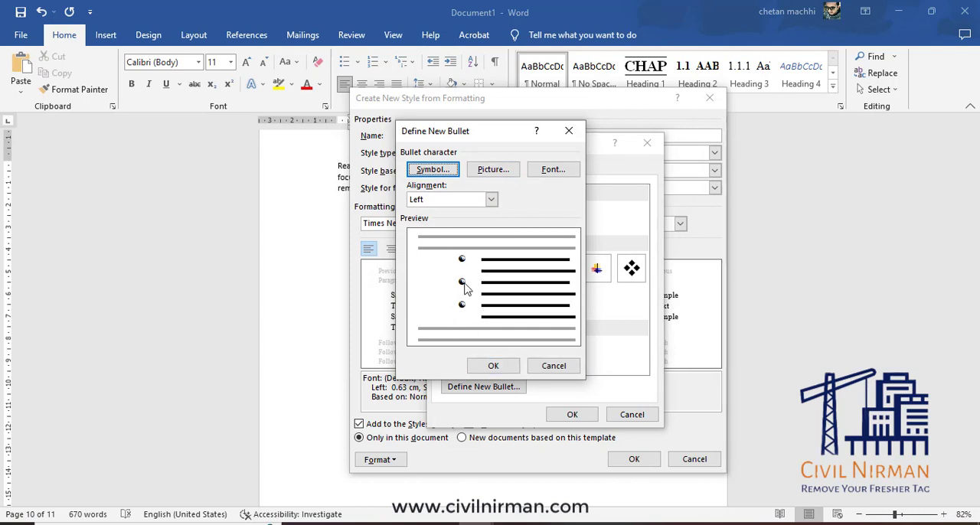
# Define the new bullet with the red-and-green crane JPG picture from the pebimages folder on drive D.
pyautogui.click(496, 170)
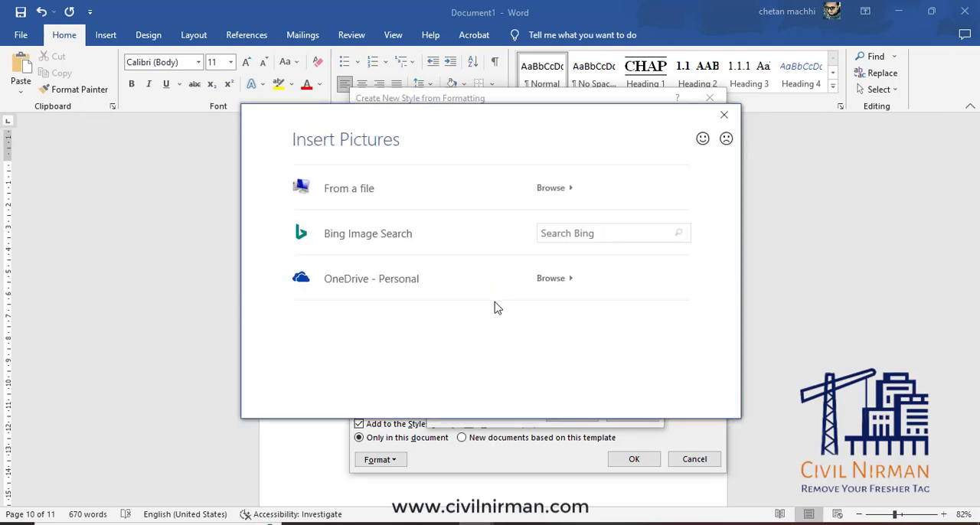
pyautogui.click(356, 198)
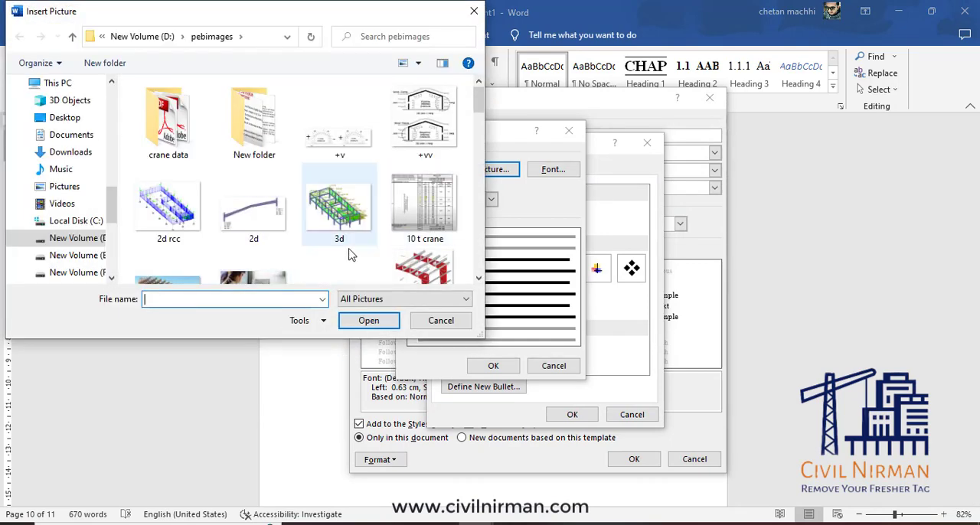
pyautogui.click(480, 281)
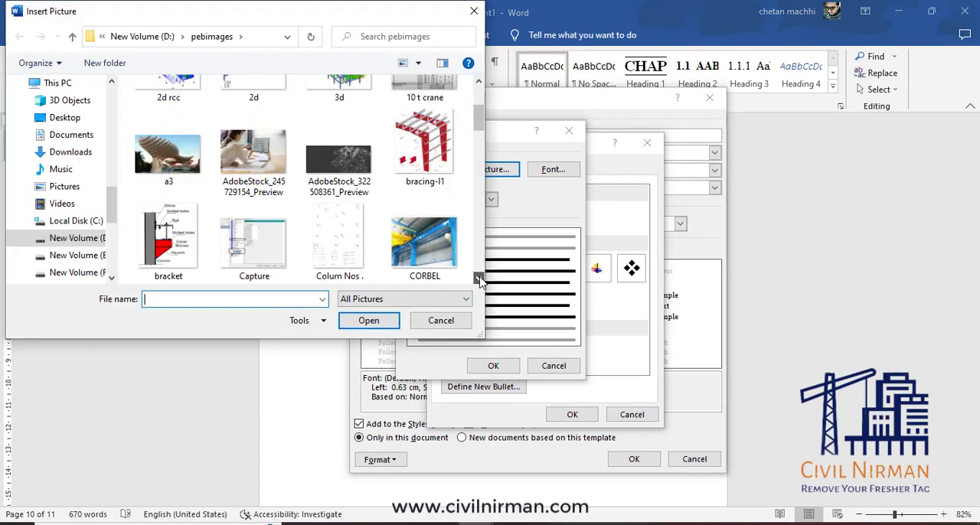
pyautogui.click(480, 281)
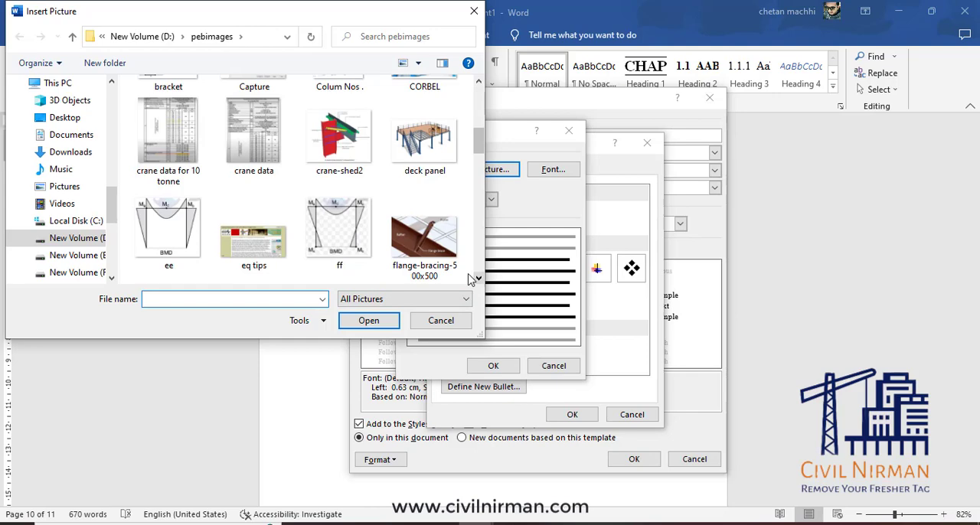
pyautogui.click(333, 141)
pyautogui.click(375, 322)
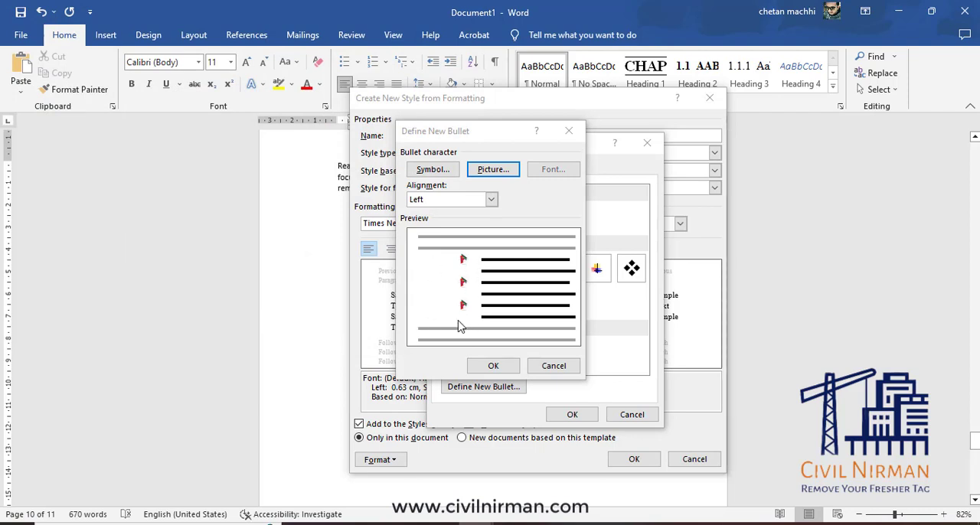
pyautogui.click(493, 365)
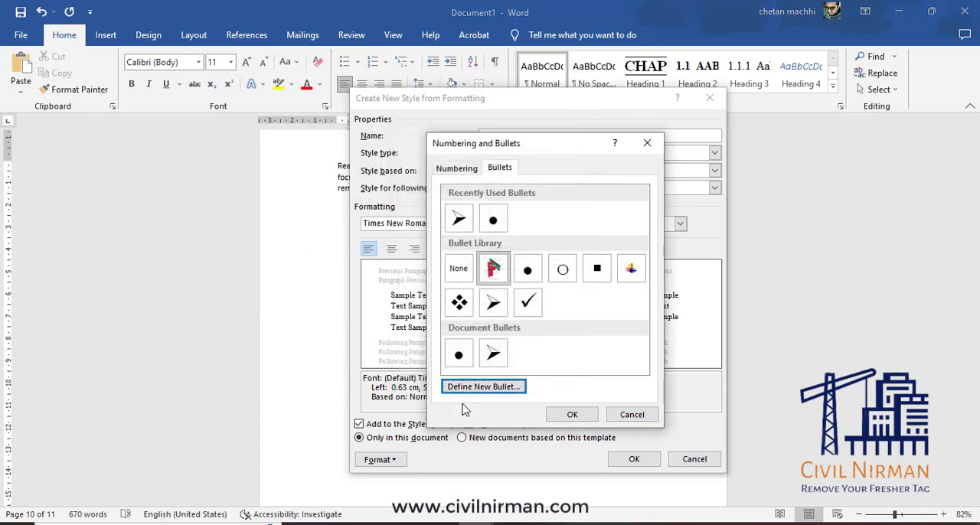
# Apply the crane picture bullet to the BULLET style and finish creating the style.
pyautogui.click(500, 271)
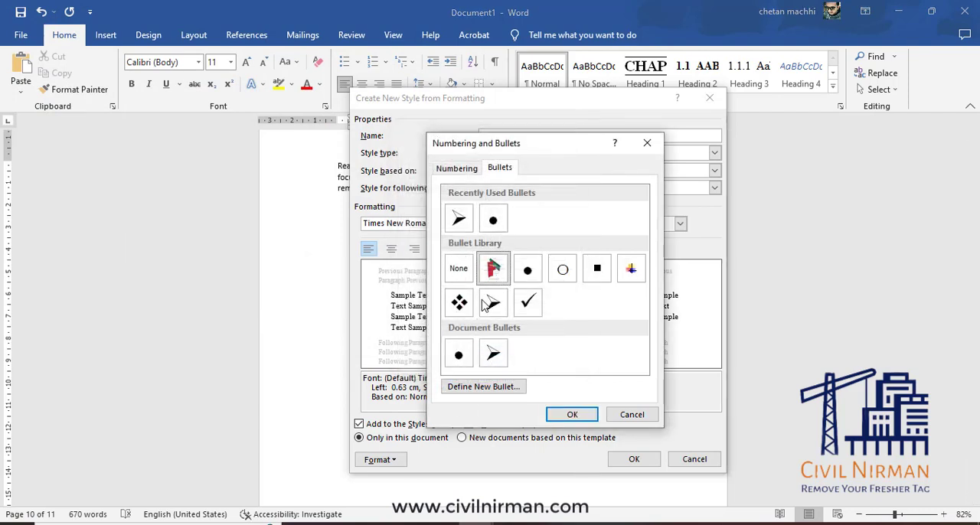
pyautogui.click(572, 414)
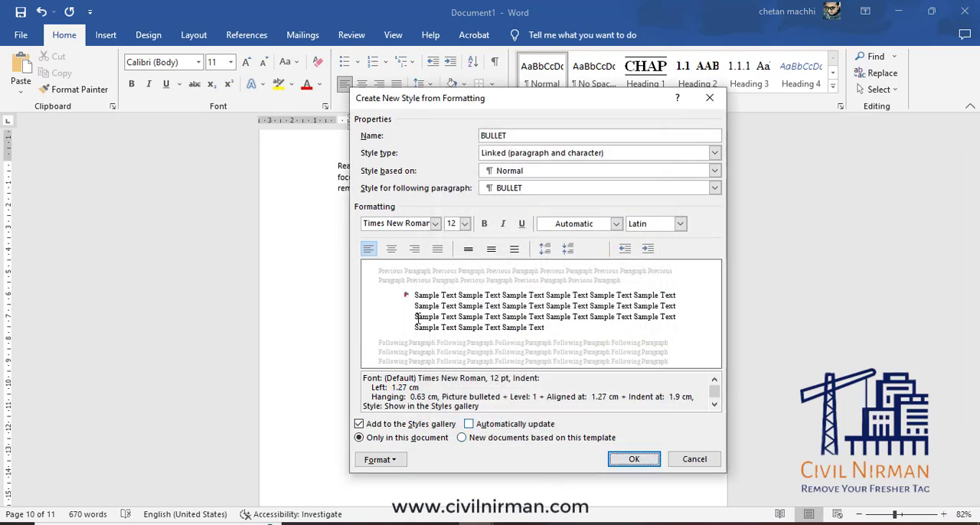
pyautogui.click(634, 460)
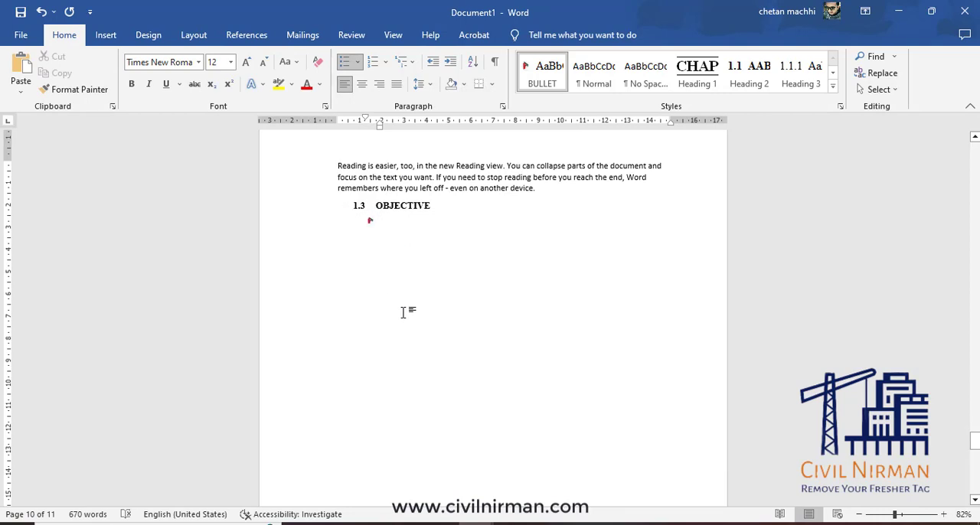
# Add two bulleted items, "DHFJSGHDS GDFGDYFG BGDGYDF" and "BDHBDF BYUDGB GDF", below heading 1.3 OBJECTIVE.
pyautogui.write('DHFJSGHDS GDFGDYFG BGDGYDF ')
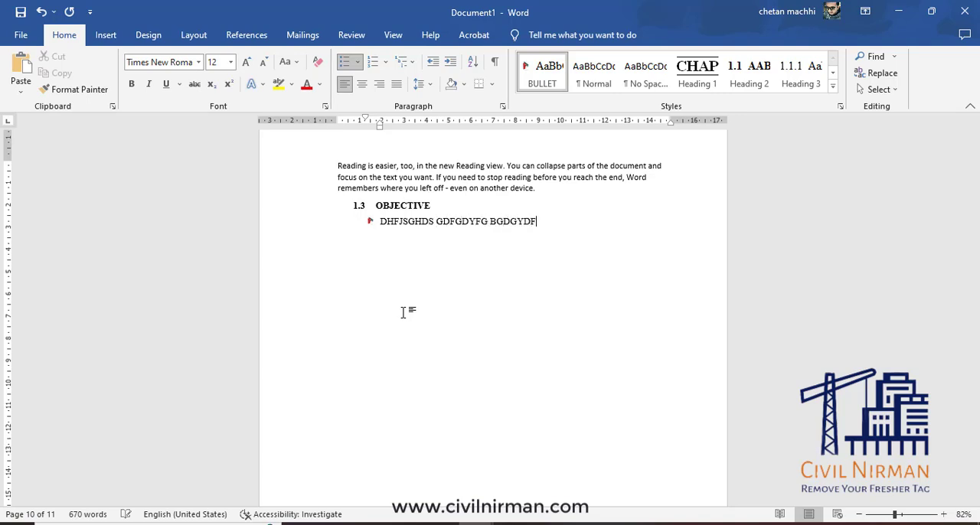
pyautogui.write('BDHBDF BYUDGB GDF')
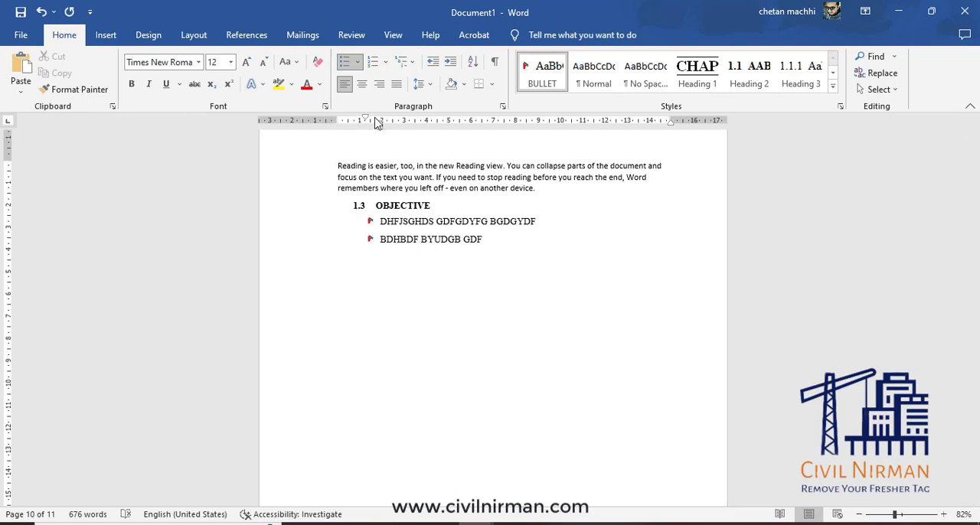
# Modify the BULLET style's paragraph settings to use a left indent of 1.5 cm.
pyautogui.rightClick(545, 72)
pyautogui.click(583, 97)
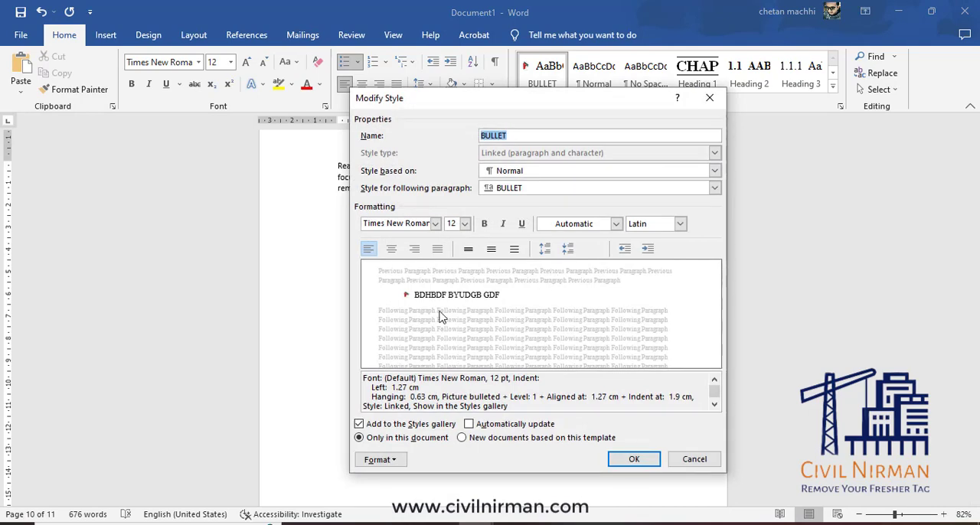
pyautogui.click(399, 458)
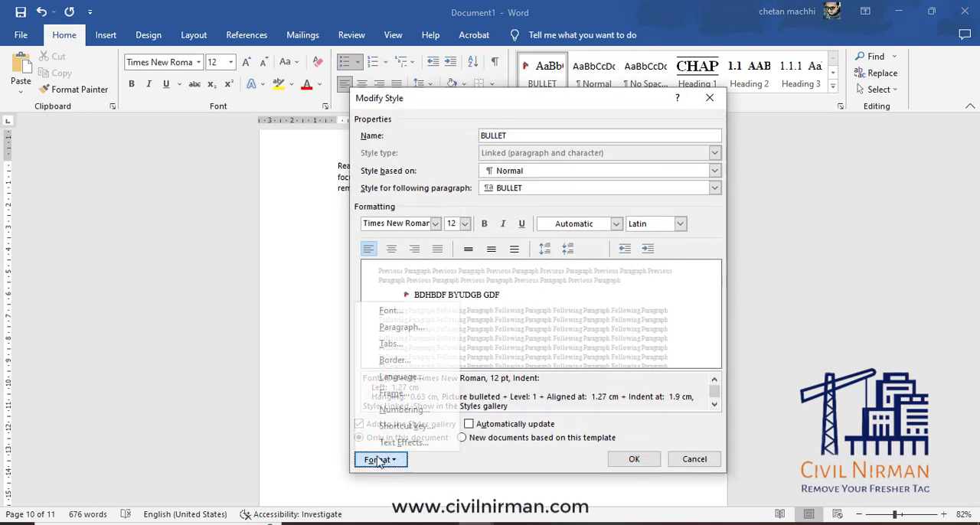
pyautogui.click(390, 329)
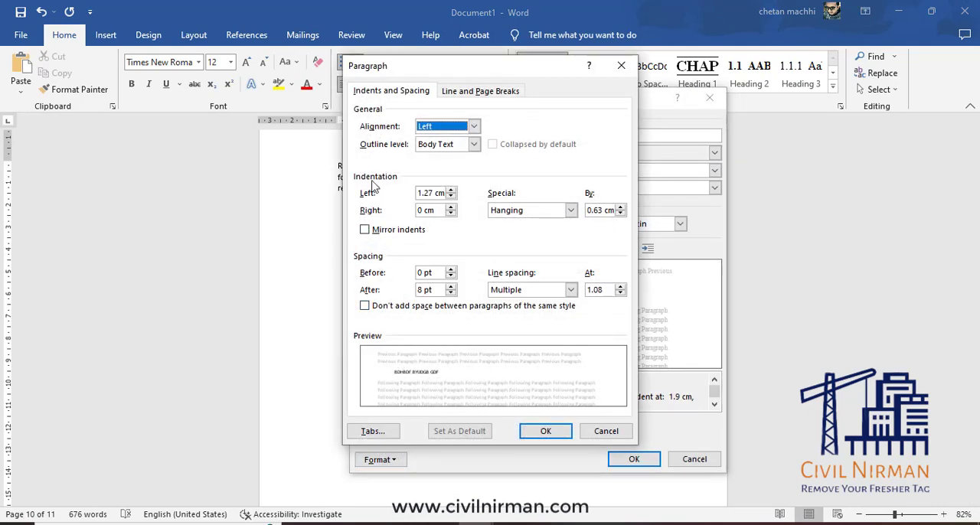
pyautogui.click(451, 190)
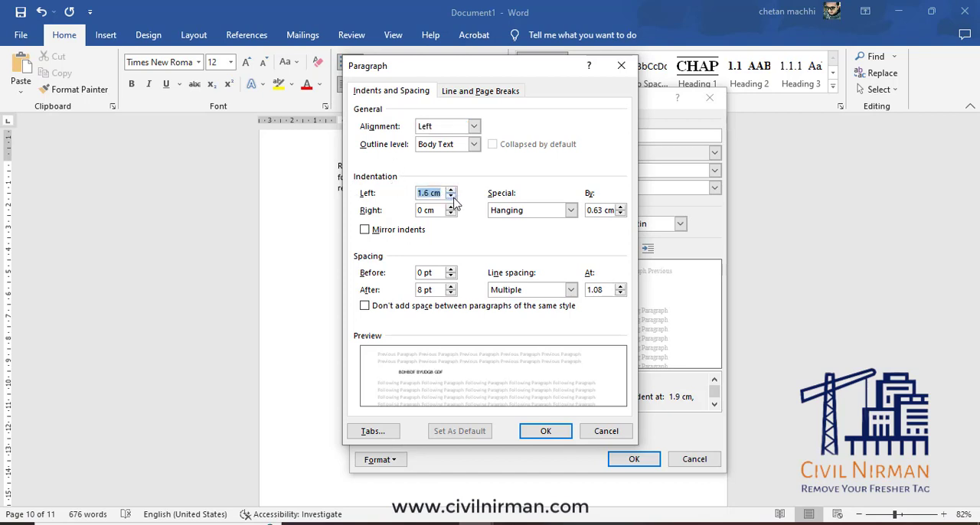
pyautogui.click(451, 191)
pyautogui.click(451, 191)
pyautogui.click(451, 191)
pyautogui.click(451, 199)
# Set the BULLET style's special indent to Hanging by 1.3 cm and save the style changes.
pyautogui.click(570, 210)
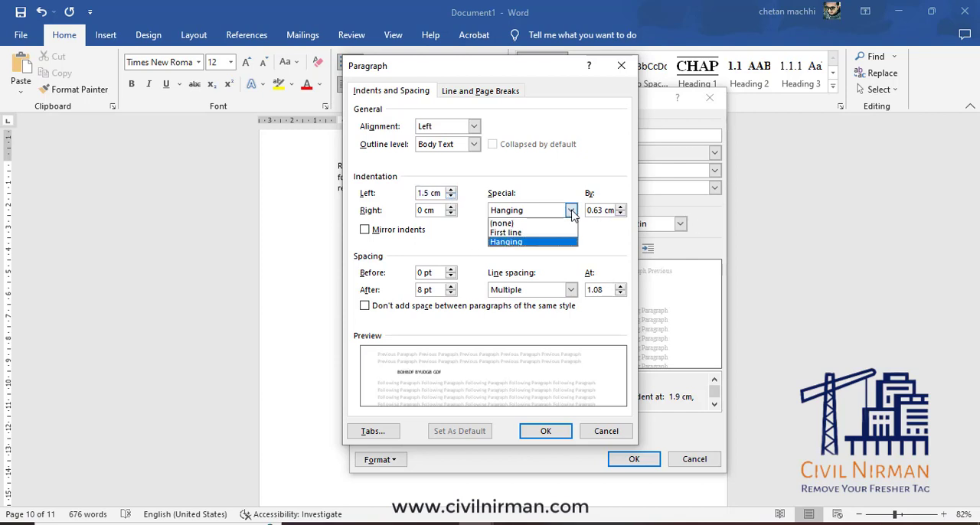
pyautogui.click(535, 243)
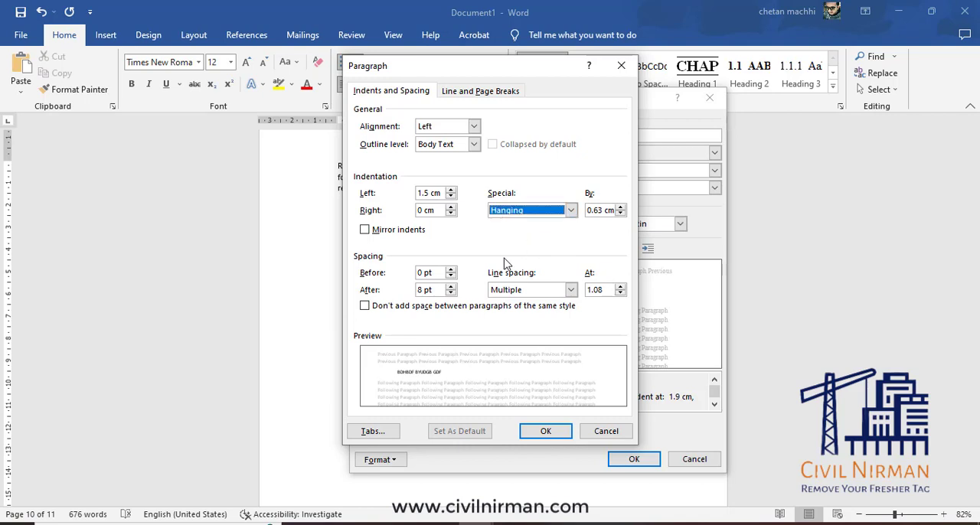
pyautogui.click(621, 206)
pyautogui.click(621, 206)
pyautogui.click(621, 207)
pyautogui.click(621, 206)
pyautogui.click(621, 207)
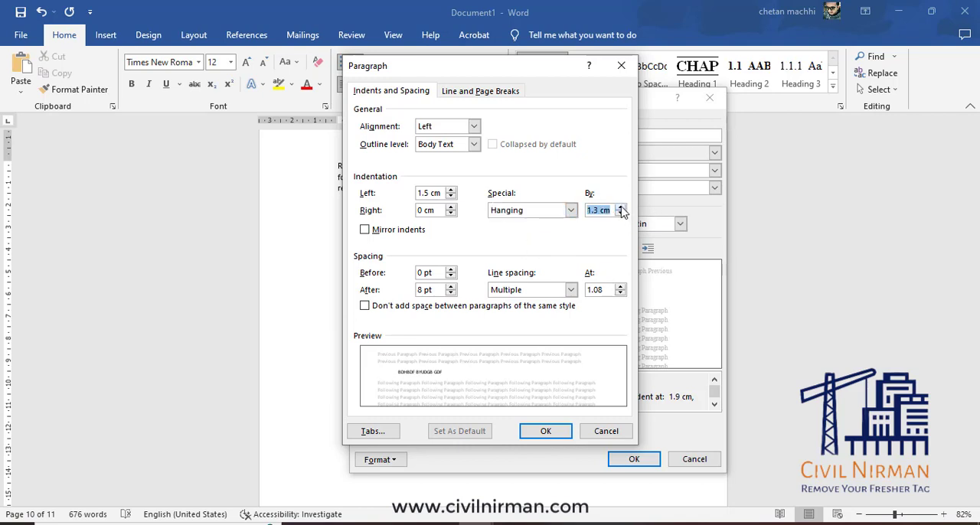
pyautogui.click(544, 431)
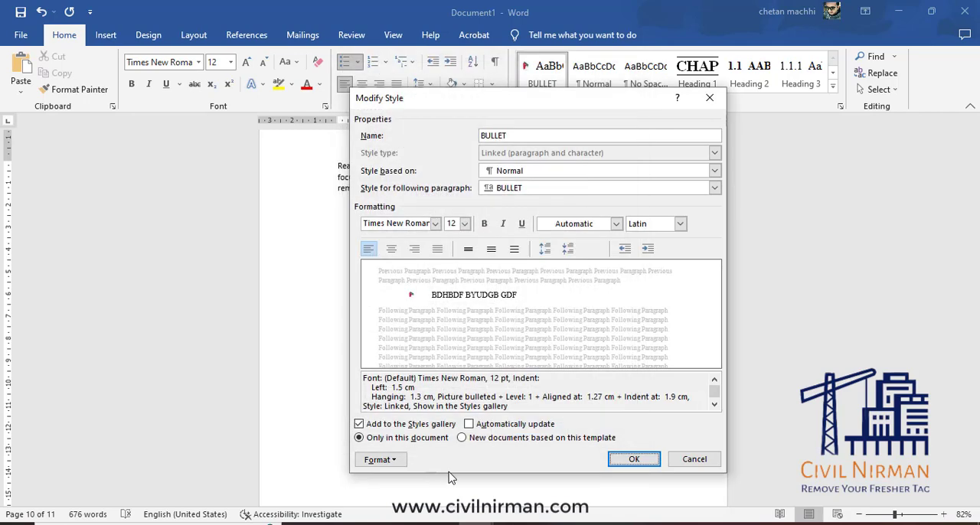
pyautogui.click(634, 460)
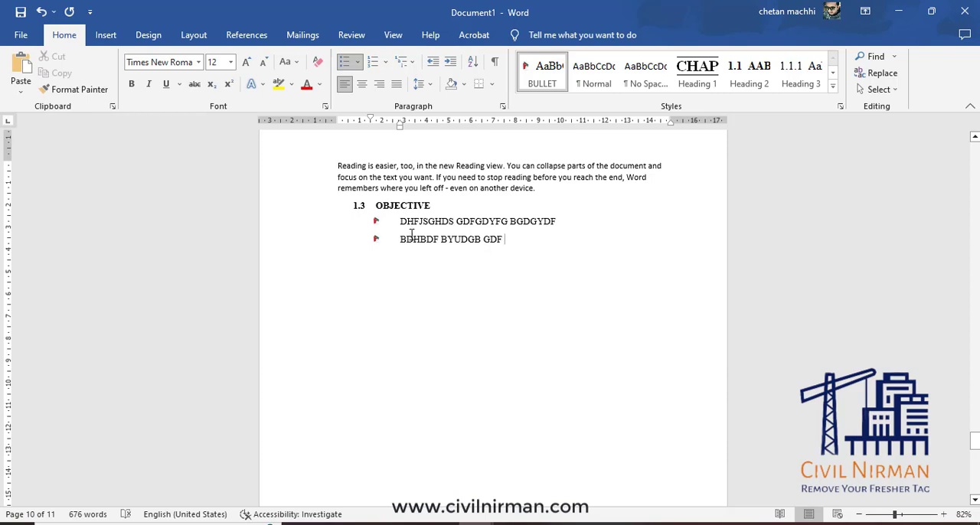
# Reduce the BULLET style's hanging indent to 0.6 cm, enable automatic updating and save the style.
pyautogui.rightClick(560, 69)
pyautogui.click(595, 95)
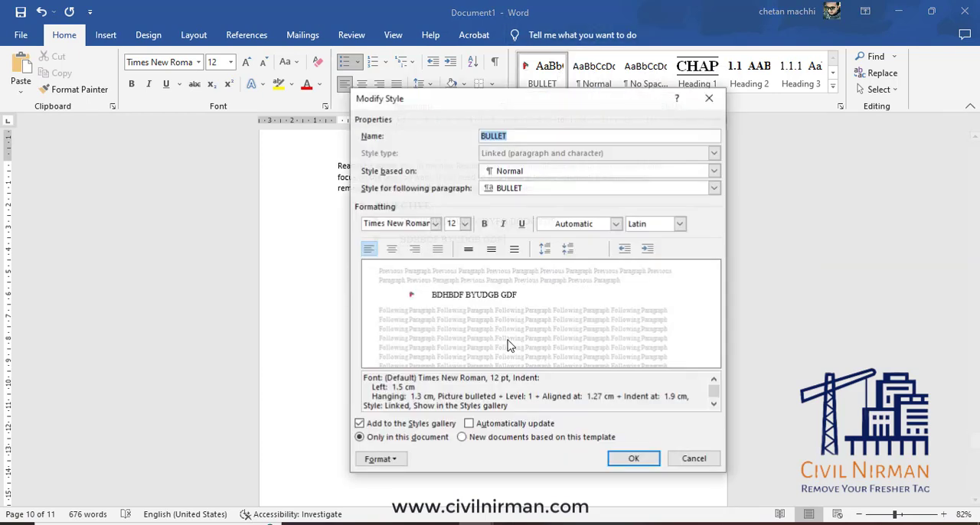
pyautogui.click(381, 459)
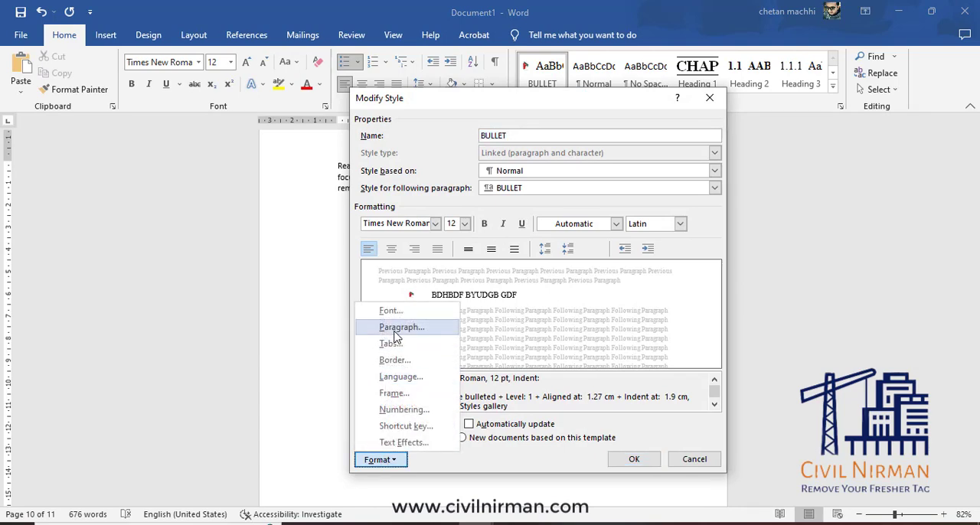
pyautogui.click(400, 327)
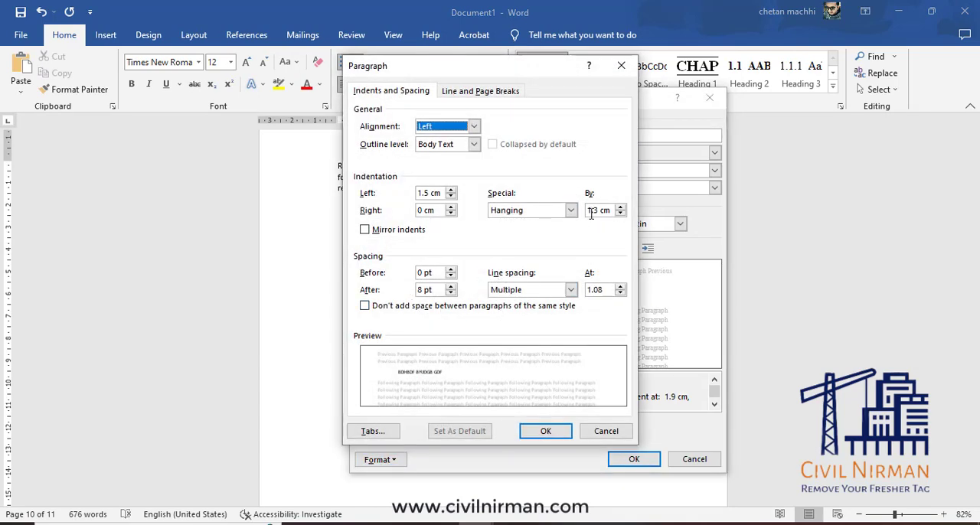
pyautogui.click(620, 214)
pyautogui.click(620, 214)
pyautogui.click(620, 213)
pyautogui.click(620, 213)
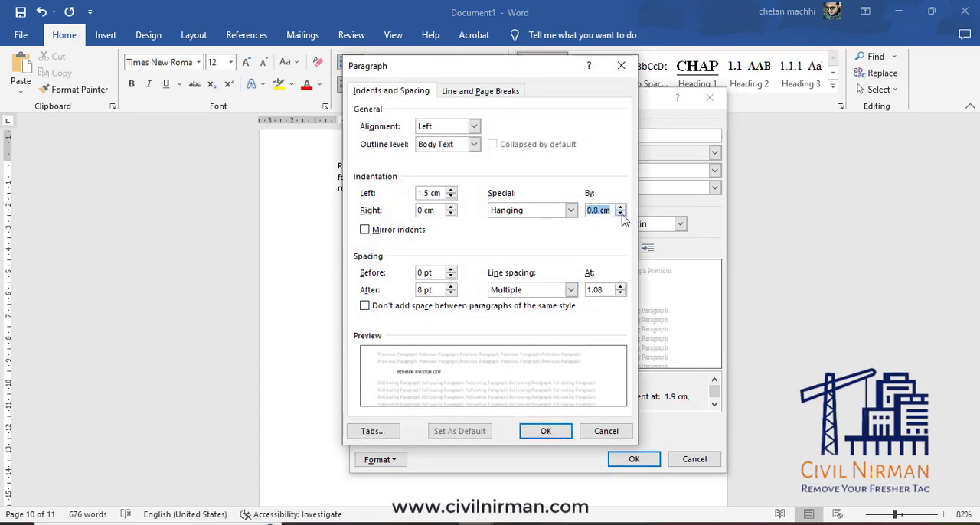
pyautogui.click(621, 214)
pyautogui.click(620, 213)
pyautogui.click(545, 432)
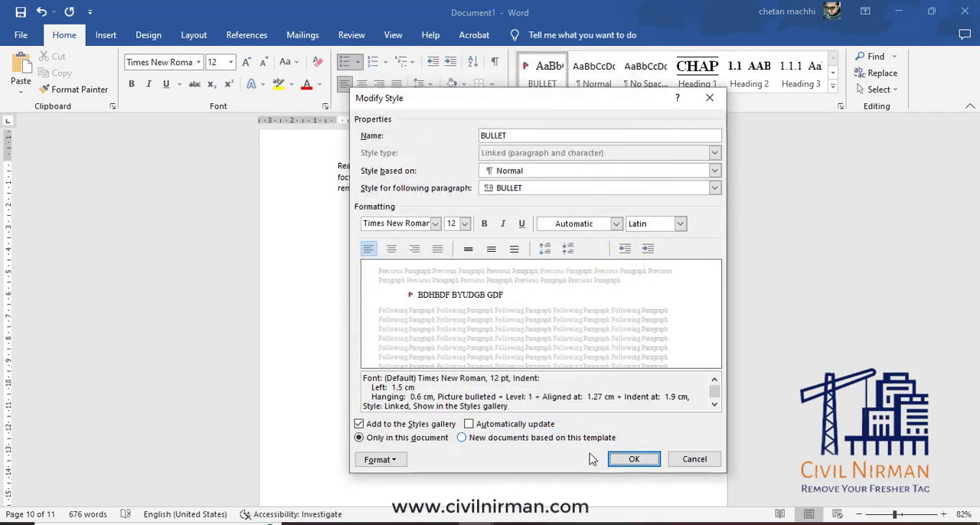
pyautogui.click(531, 426)
pyautogui.click(632, 460)
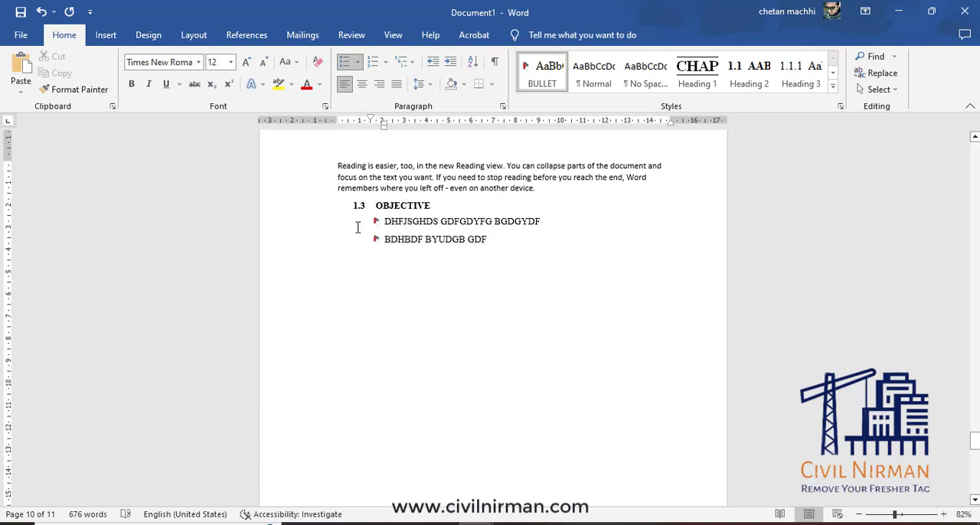
# Set the BULLET style's left indent to 0.5 cm in its paragraph settings and save the style.
pyautogui.rightClick(543, 72)
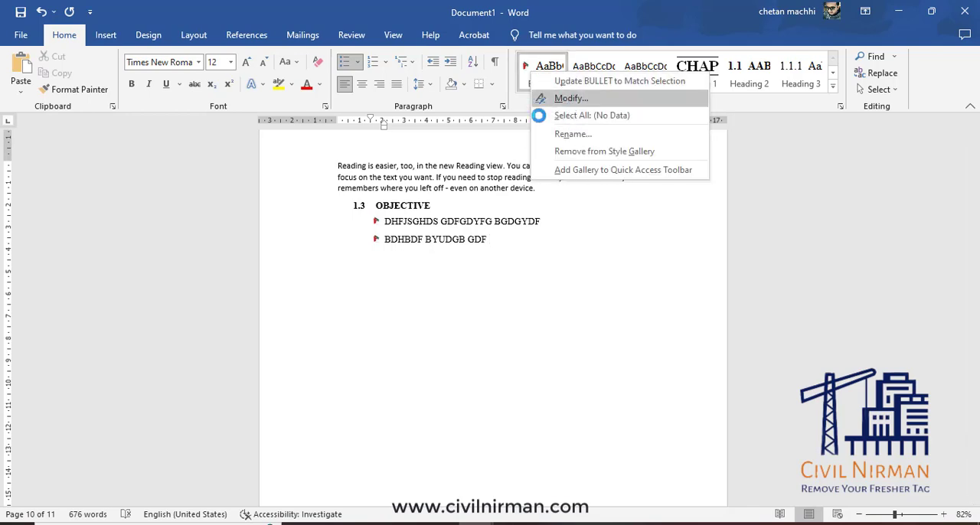
pyautogui.click(566, 96)
pyautogui.click(380, 460)
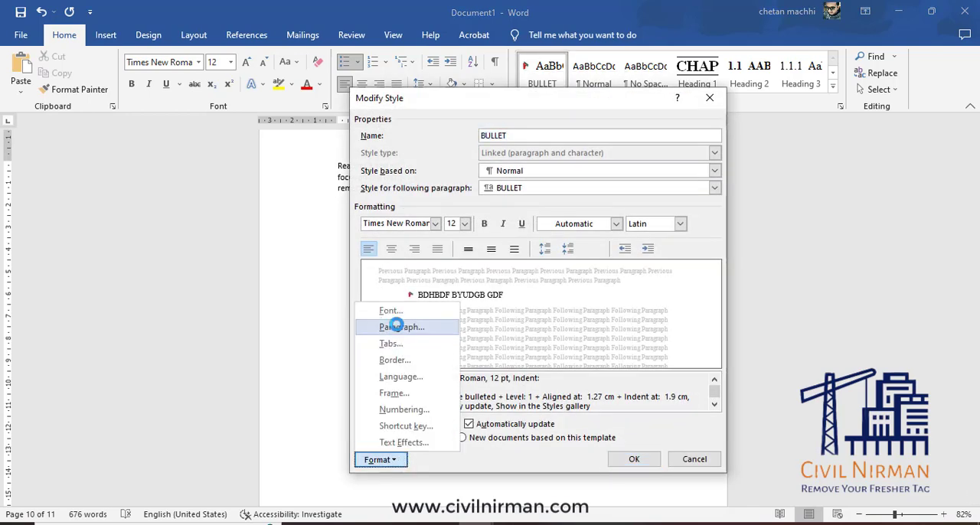
pyautogui.click(389, 324)
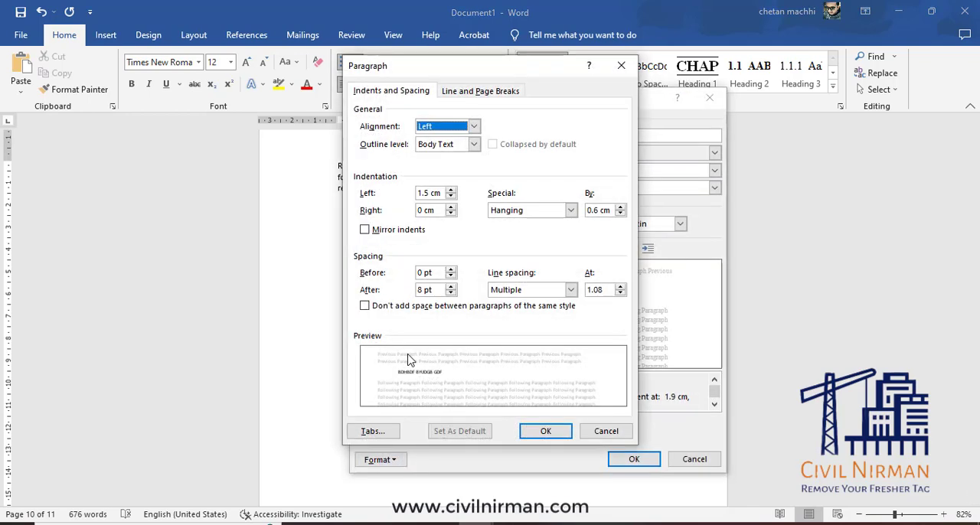
pyautogui.click(451, 198)
pyautogui.click(452, 197)
pyautogui.click(451, 197)
pyautogui.click(451, 198)
pyautogui.click(451, 198)
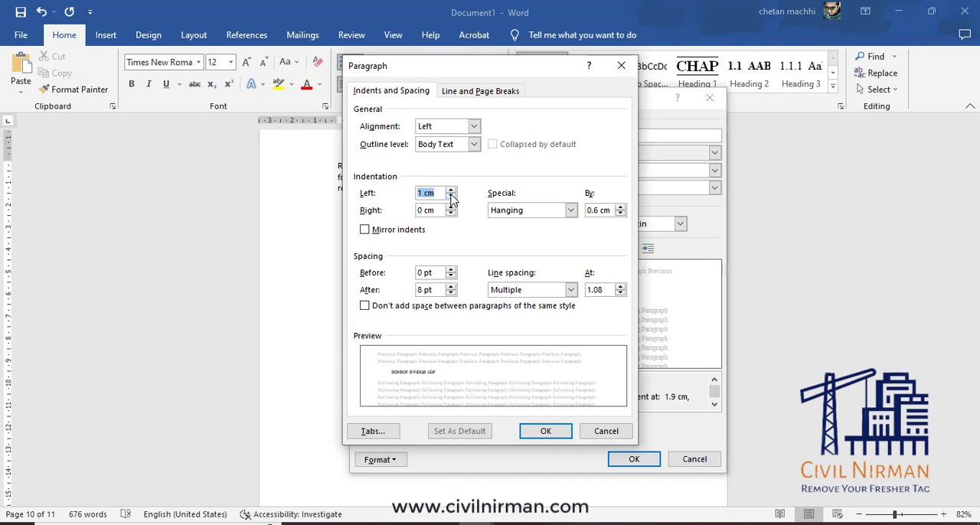
pyautogui.click(451, 197)
pyautogui.click(451, 198)
pyautogui.click(451, 197)
pyautogui.click(451, 198)
pyautogui.click(451, 197)
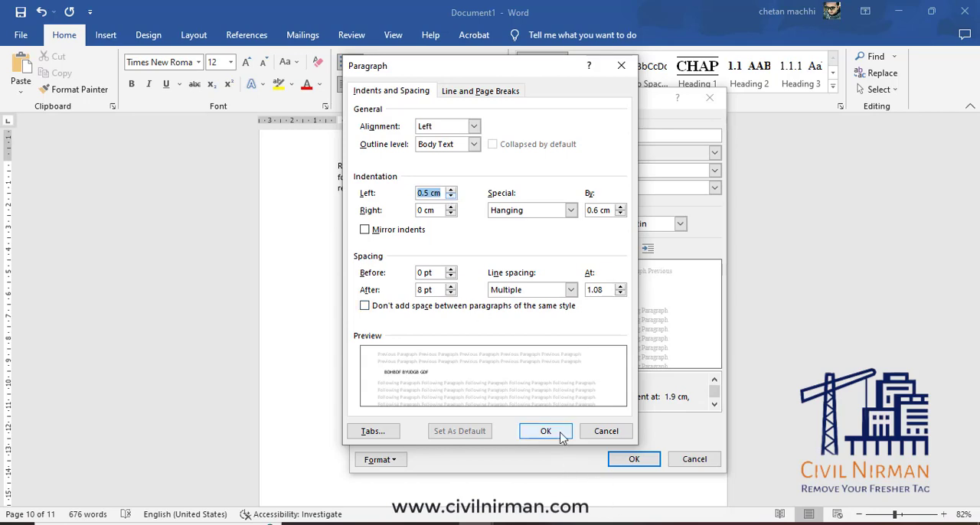
pyautogui.click(559, 434)
pyautogui.click(646, 461)
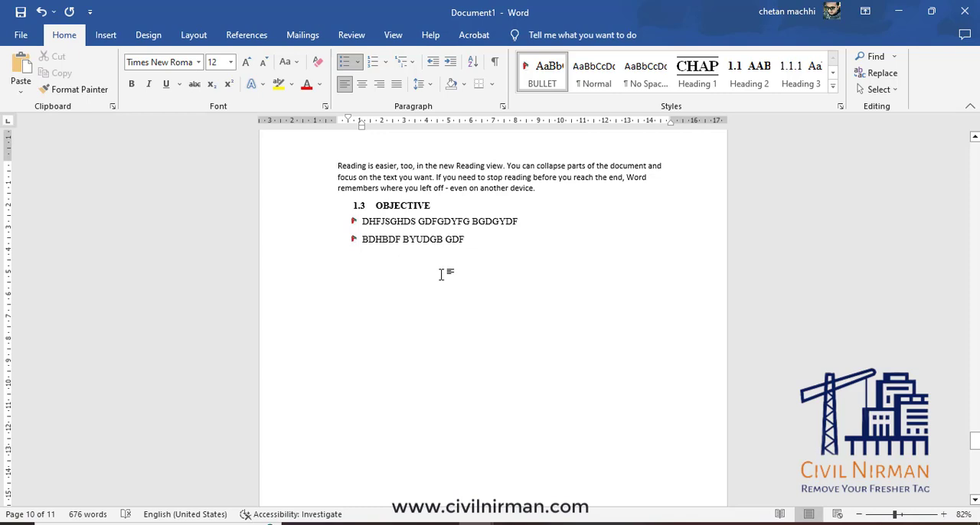
# Start a third bulleted item below "BDHBDF BYUDGB GDF".
pyautogui.press('Return')
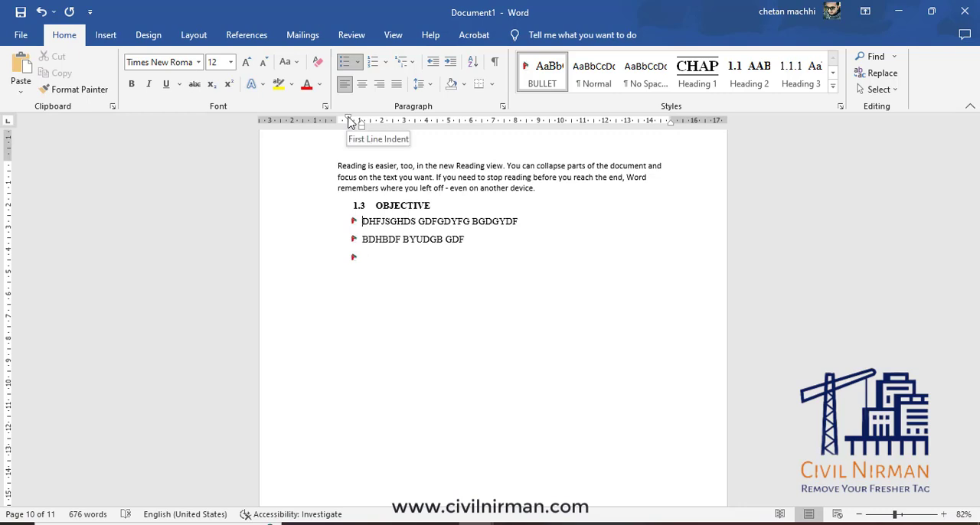
# Try shifting the bulleted items' first-line indent to about 2.5 cm on the ruler, and undo the shift.
pyautogui.moveTo(349, 121); pyautogui.dragTo(393, 120)
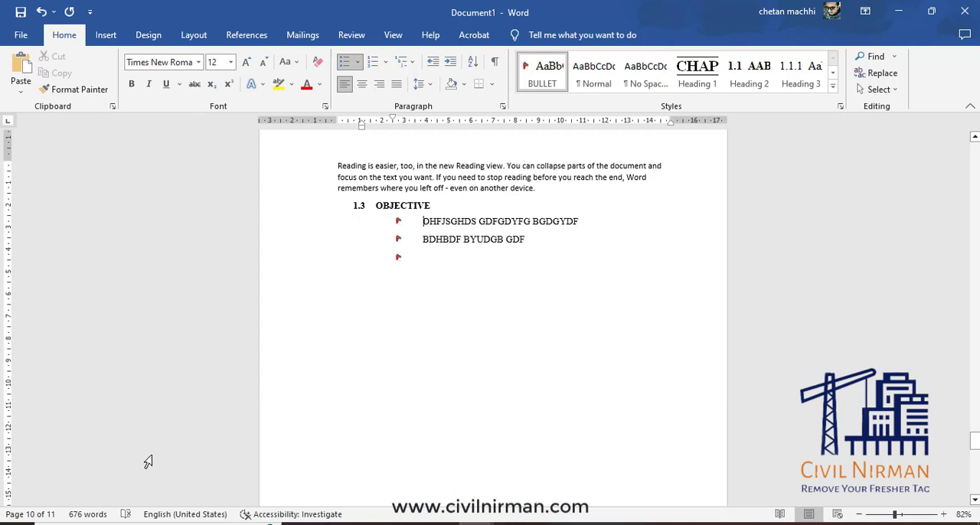
pyautogui.hotkey('ctrl', 'z')
pyautogui.hotkey('ctrl', 'z')
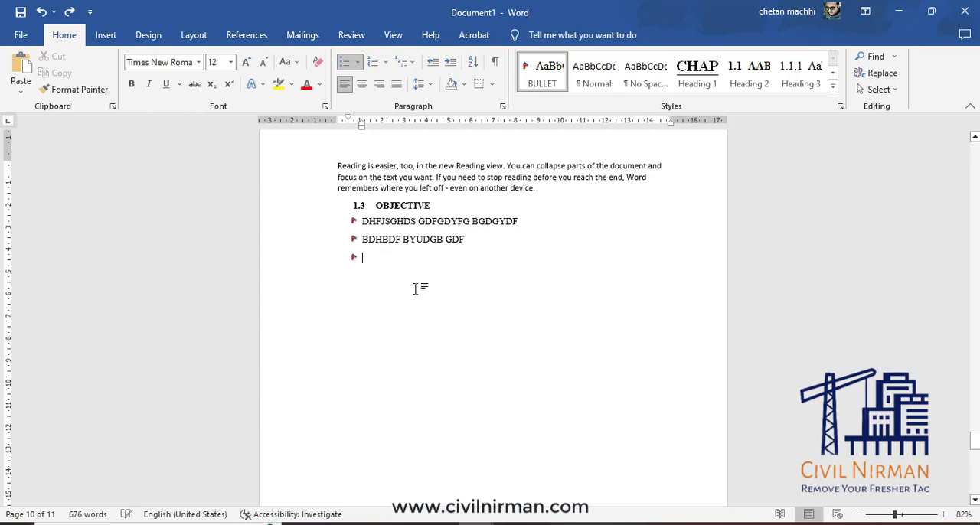
# Enter "DFHUHDFUH DHFUHDFU HJDFJDFJU" as the text of the third bulleted item.
pyautogui.write('DFHUHDFUH DHFUHDFU HJDFJDFJU')
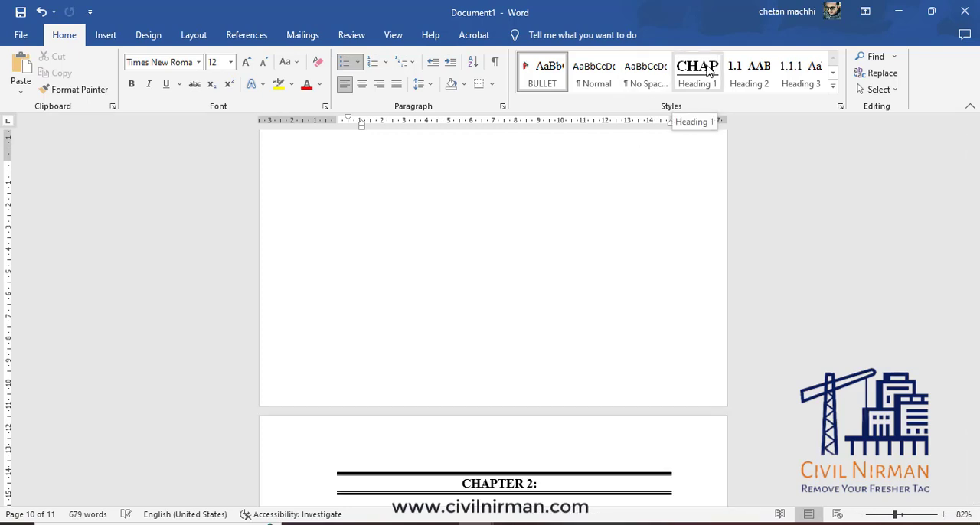
# Add a Heading 1 chapter titled "LITERATURE REVIEW" after the bulleted list, with a new paragraph below it.
pyautogui.click(709, 71)
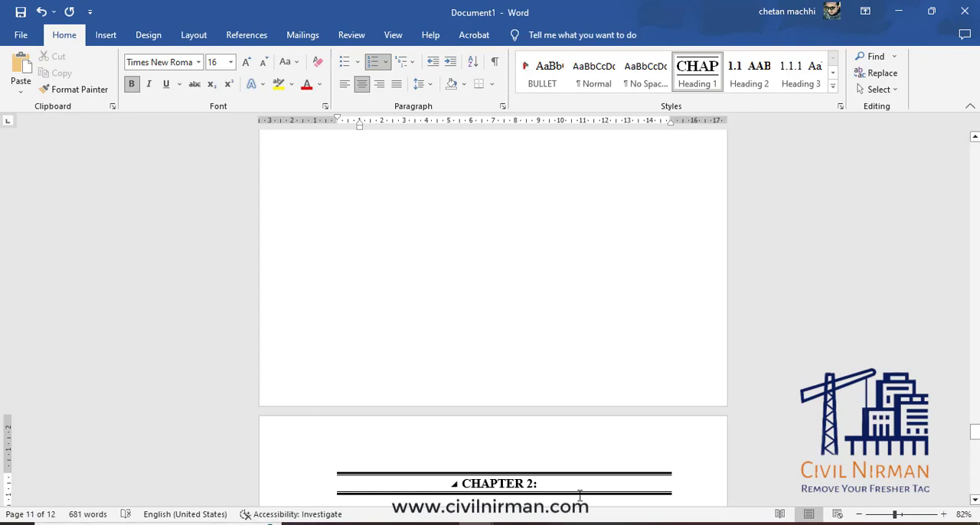
pyautogui.write('LITERATURE REVIEW')
pyautogui.scroll(-2, 650, 464)
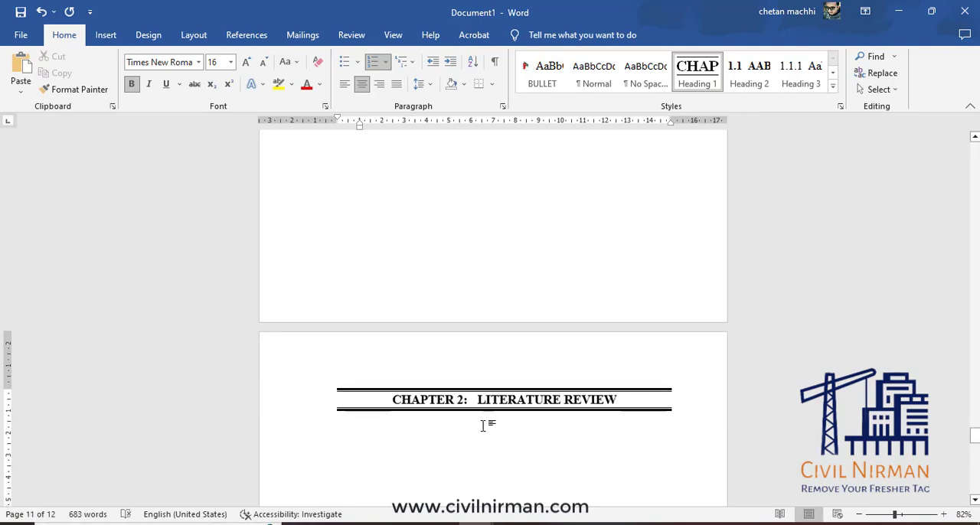
pyautogui.press('Return')
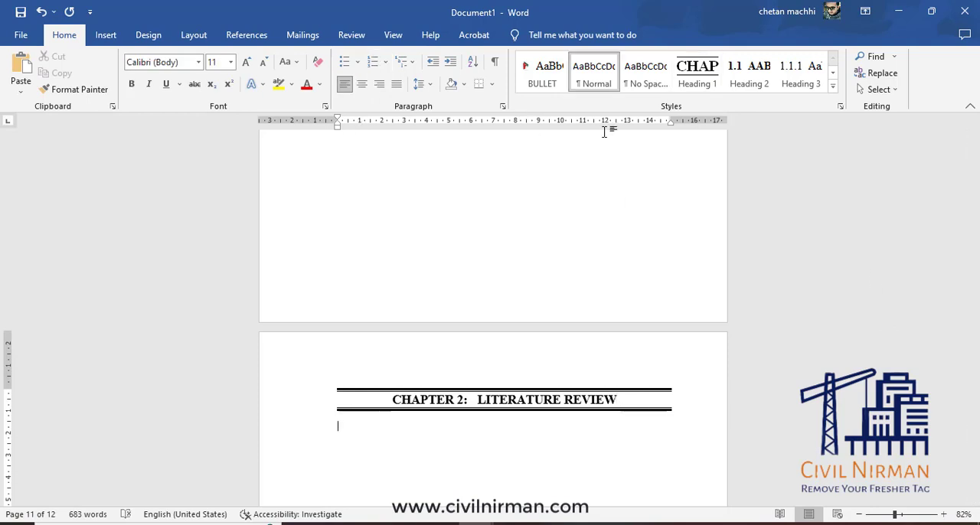
# Add a Heading 2 "LITERATURE" under the LITERATURE REVIEW chapter and generate sample text below it with =RAND(1,5).
pyautogui.click(757, 78)
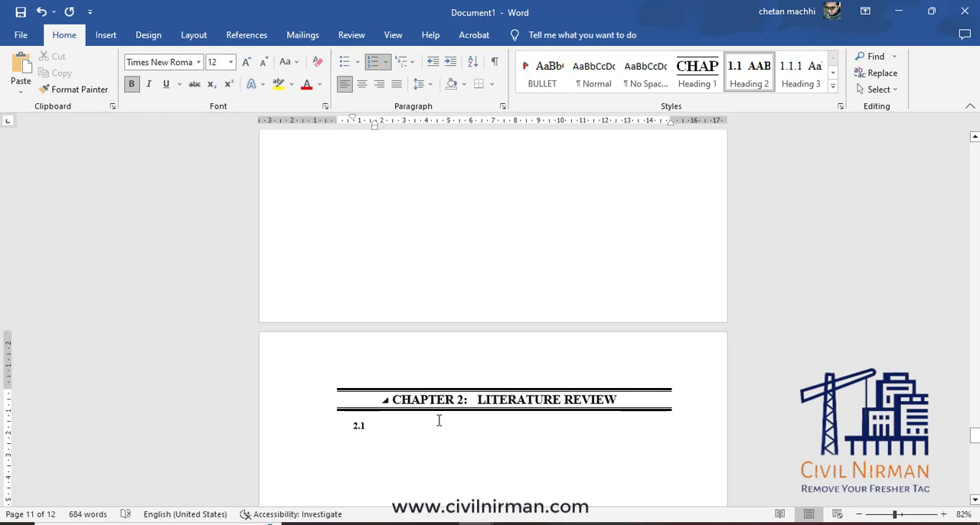
pyautogui.write('LITERATURE')
pyautogui.press('Return')
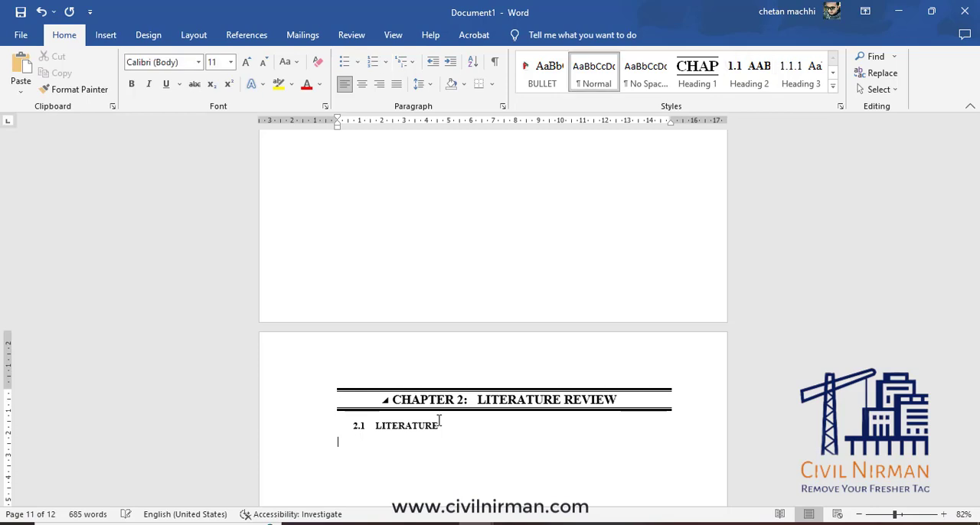
pyautogui.write('=RAND(1,5)')
pyautogui.press('Return')
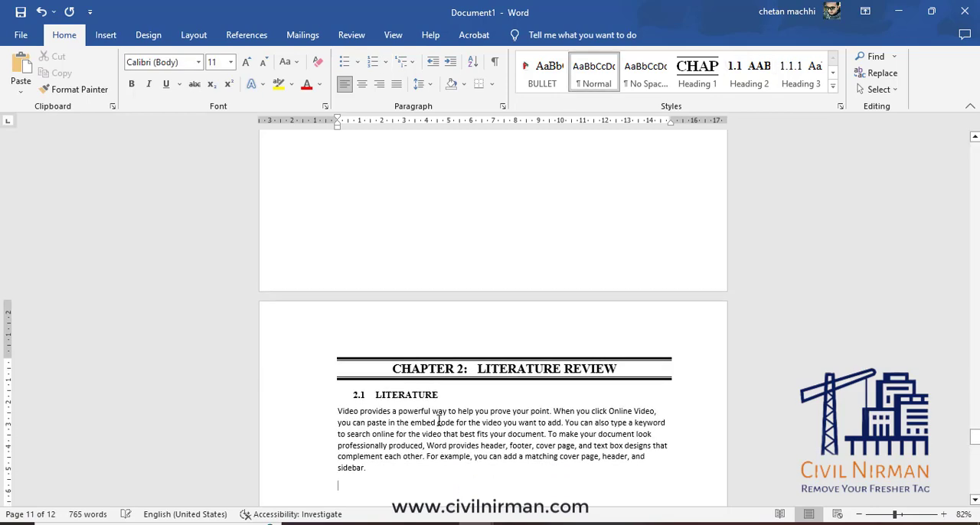
# Add a Heading 3 "LITERATURE NO 1" below the sample text of section 2.1.
pyautogui.scroll(-1, 383, 444)
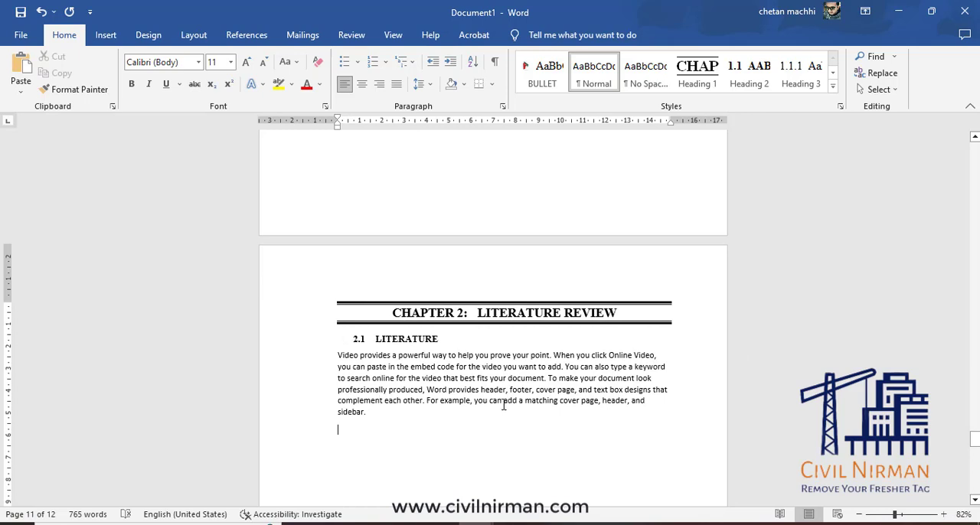
pyautogui.click(800, 81)
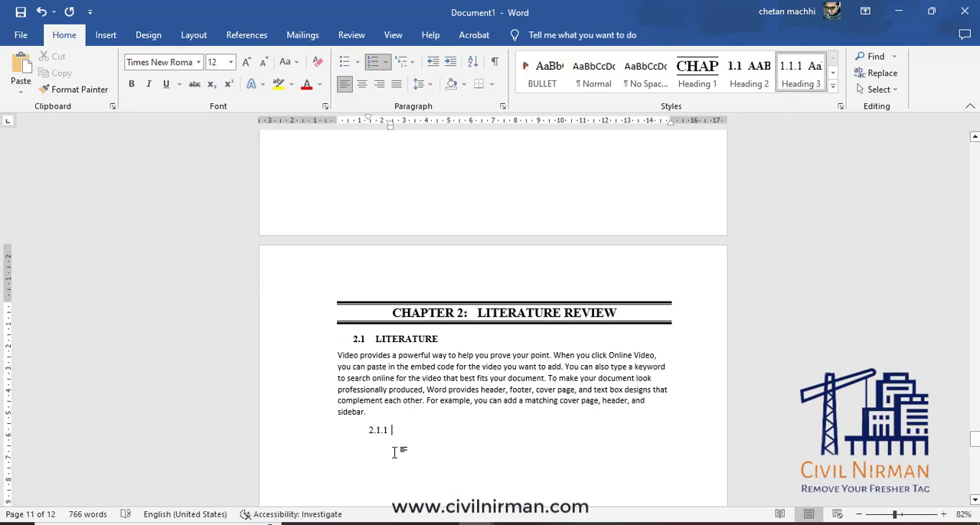
pyautogui.write('LITERATURE NO 1')
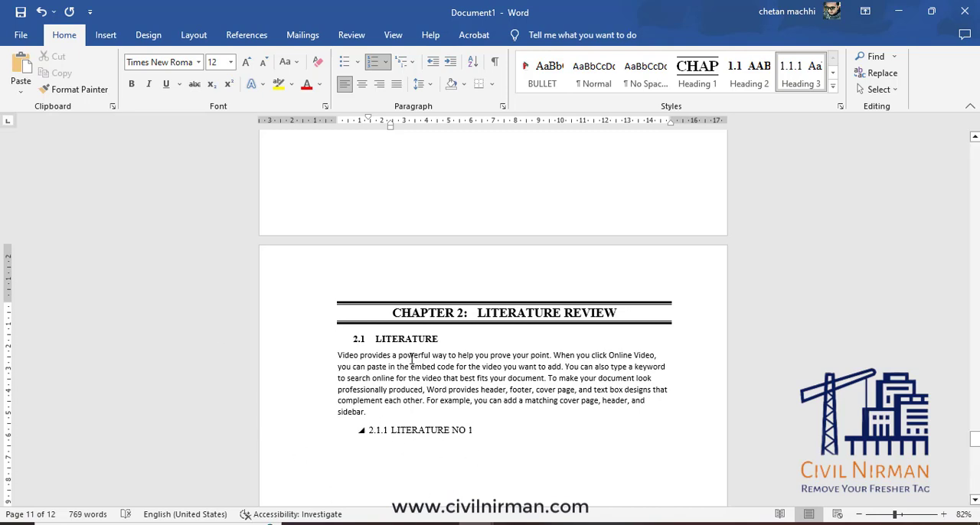
# Review the numbered chapters in the document and display the Navigation Pane.
pyautogui.scroll(6, 394, 385)
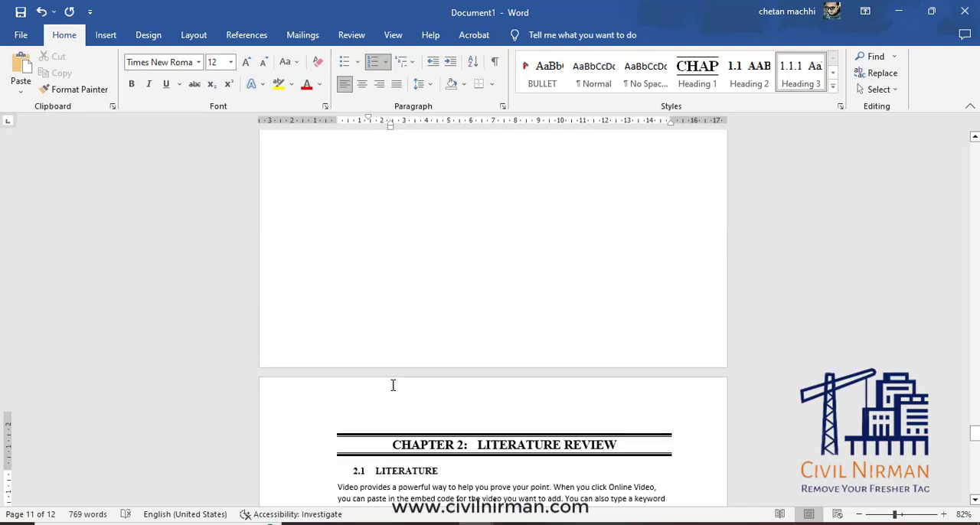
pyautogui.scroll(15, 404, 382)
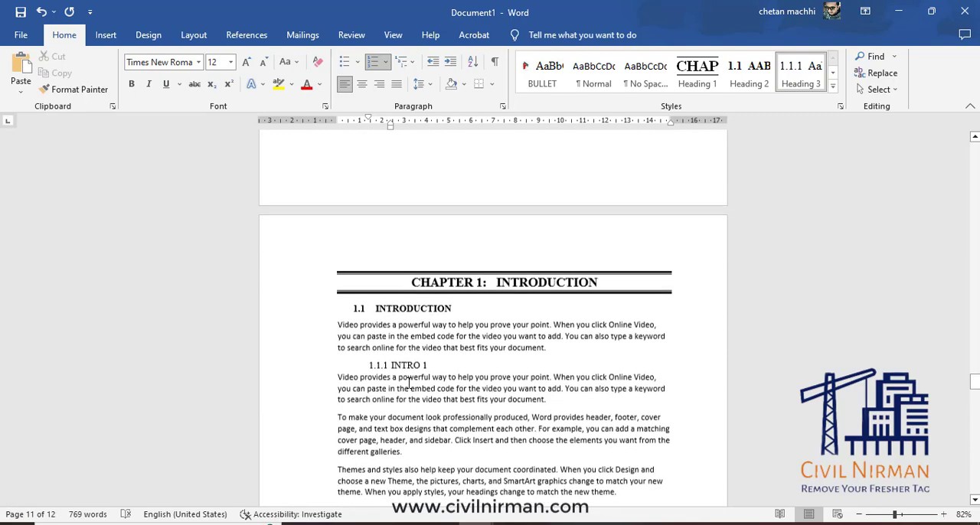
pyautogui.scroll(-20, 410, 383)
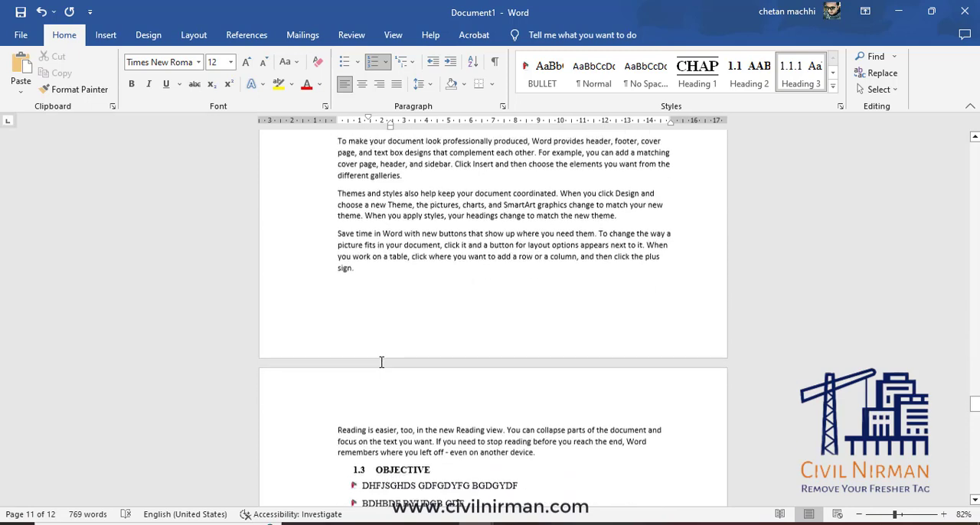
pyautogui.scroll(-10, 393, 372)
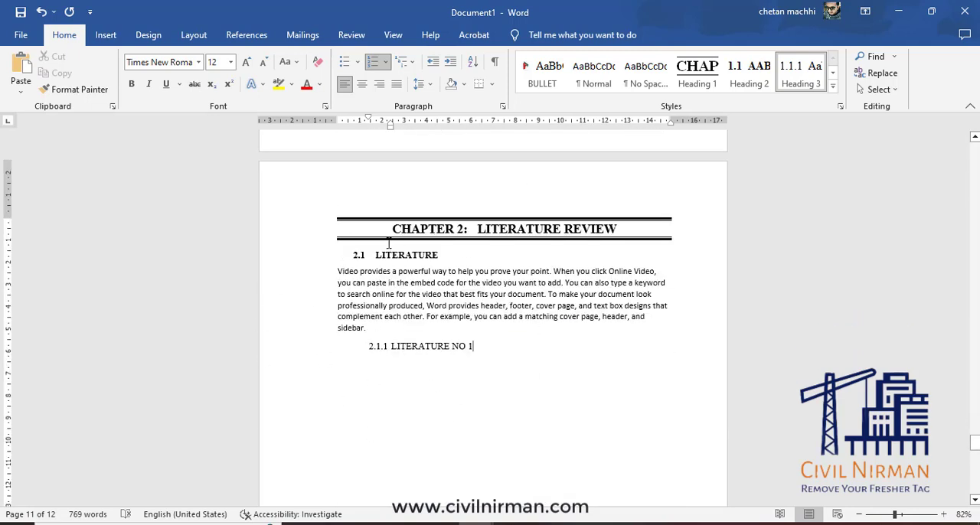
pyautogui.click(393, 35)
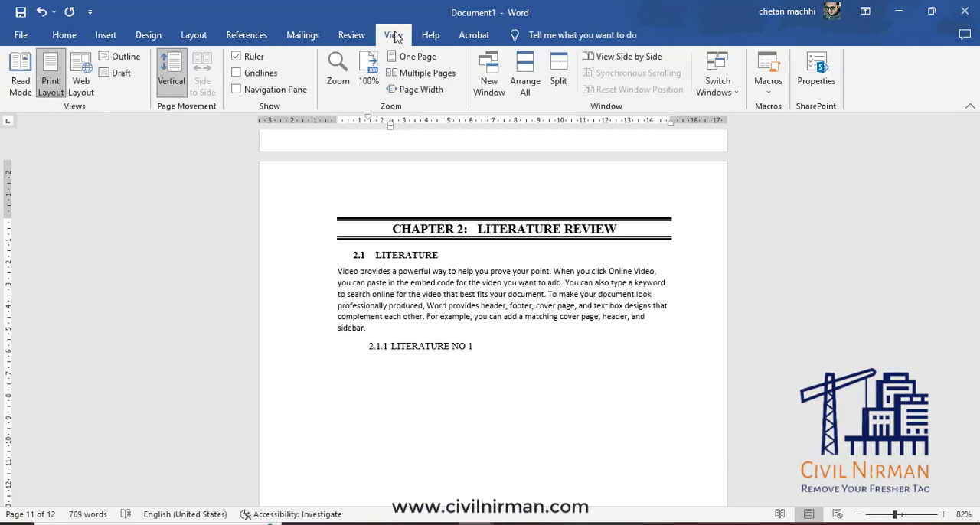
pyautogui.click(236, 90)
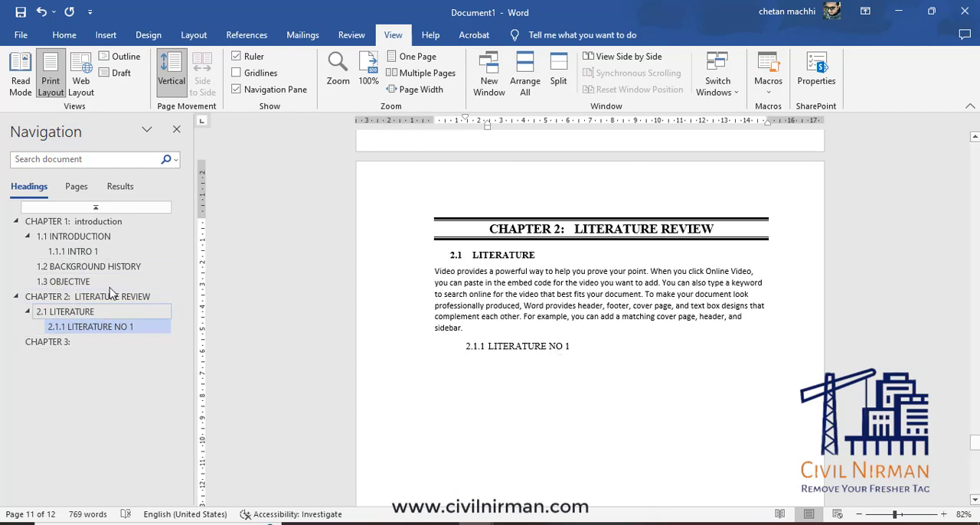
# Jump to CHAPTER 1 and back to 2.1.1 LITERATURE NO 1 through the navigation headings, and start a new paragraph below it.
pyautogui.click(84, 224)
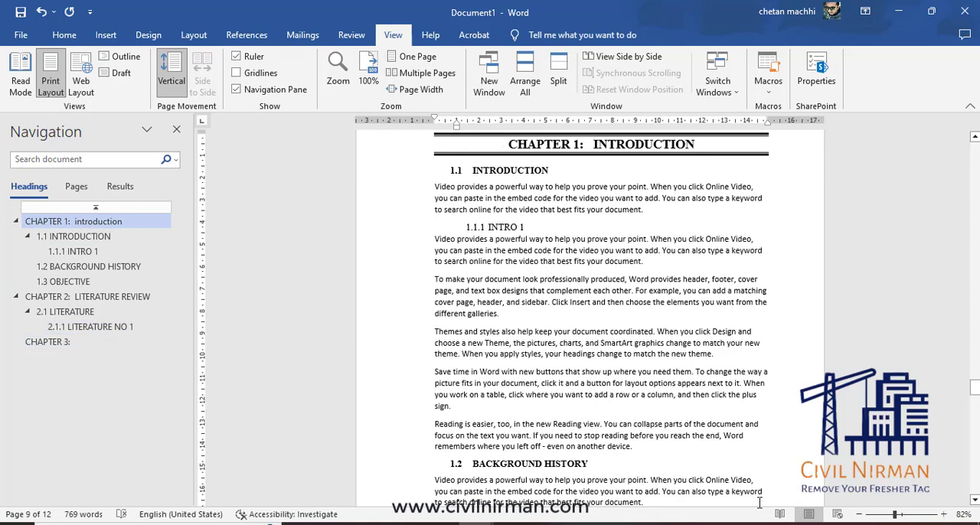
pyautogui.click(84, 327)
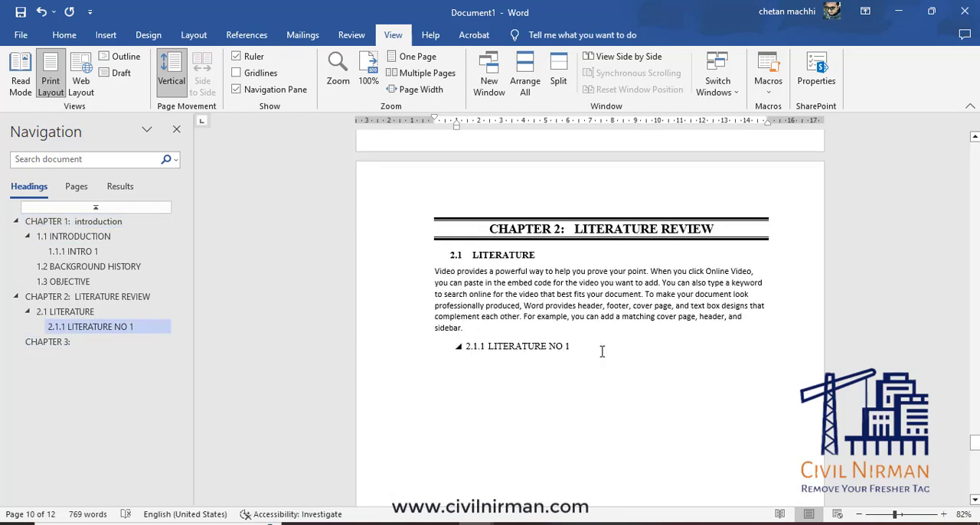
pyautogui.click(601, 347)
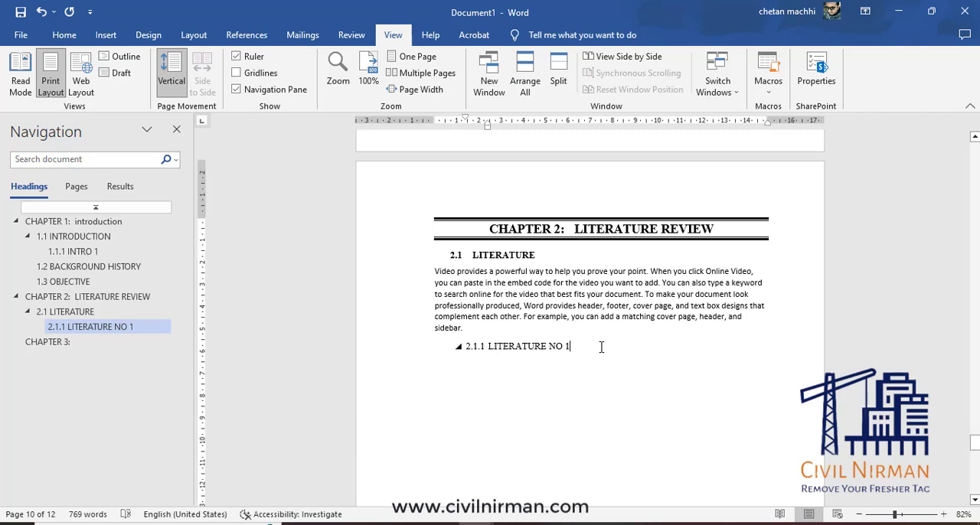
pyautogui.press('Return')
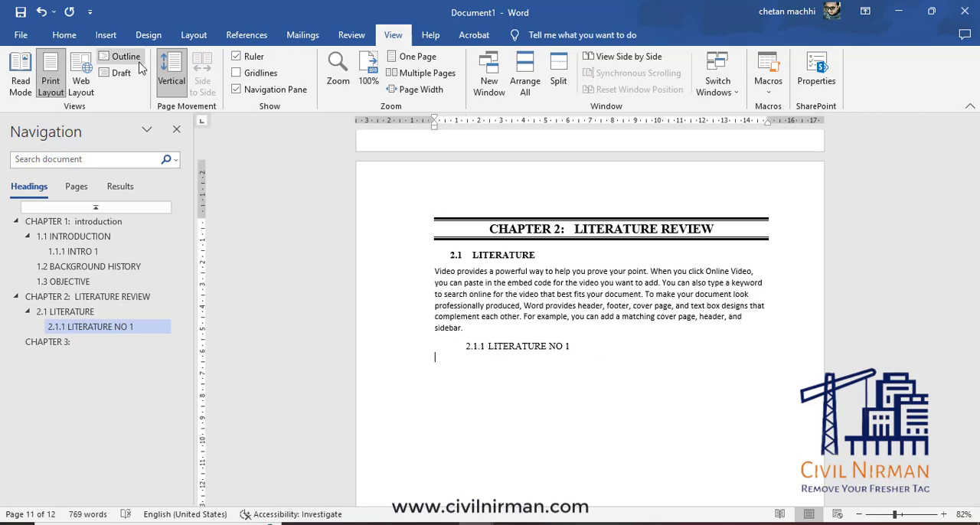
# Delete the empty 2.1.5 heading after the sample text of LITERATURE NO 4.
pyautogui.click(64, 35)
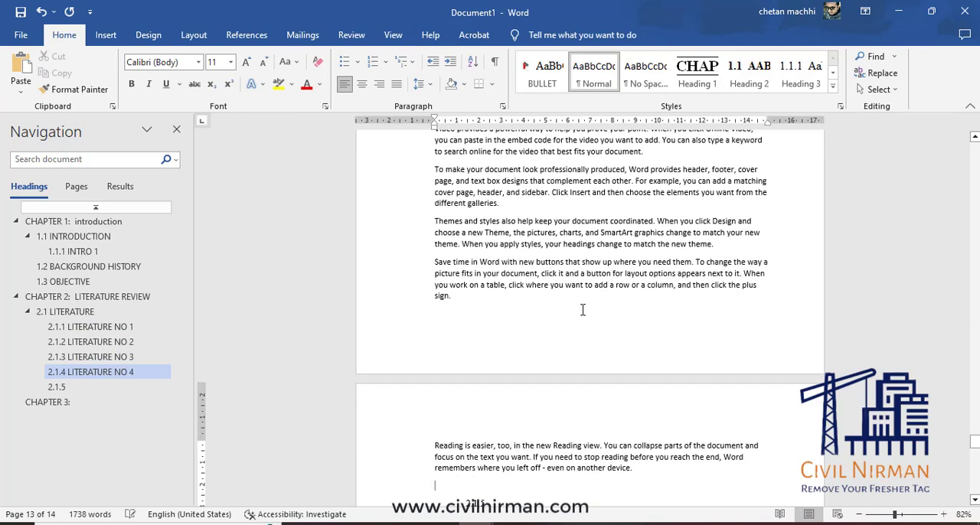
pyautogui.scroll(-4, 539, 352)
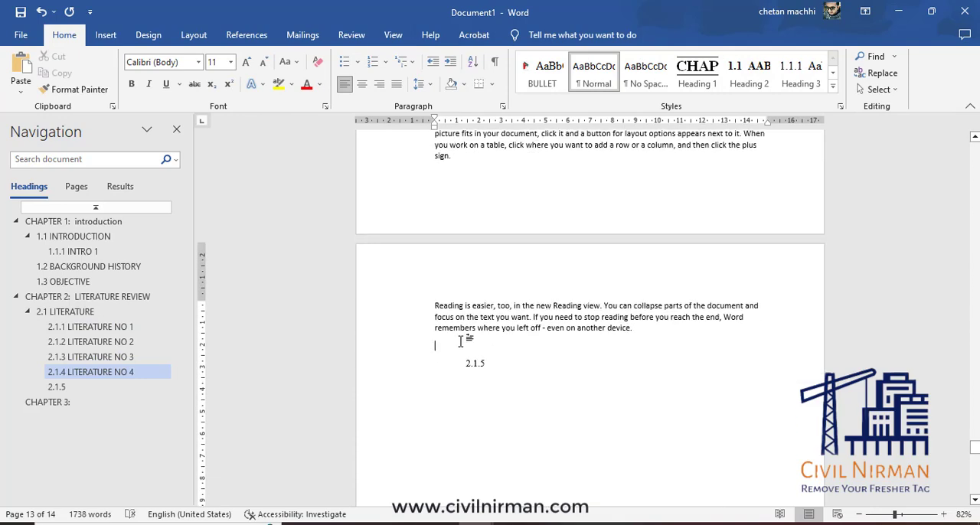
pyautogui.press('Delete')
pyautogui.press('BackSpace')
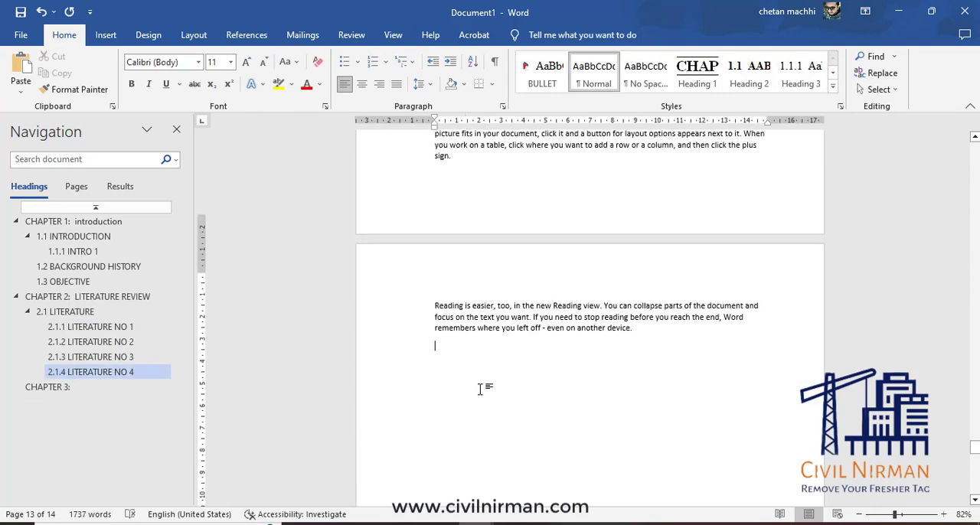
# Give the CHAPTER 3 heading the title "METHODOLOGY" and start a new paragraph below it.
pyautogui.scroll(-4, 483, 389)
pyautogui.scroll(-12, 481, 390)
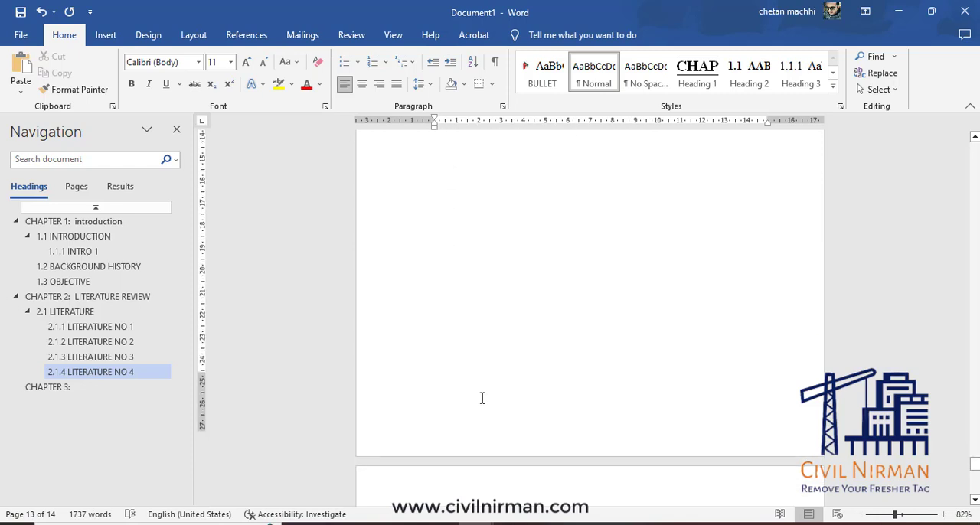
pyautogui.scroll(-4, 566, 418)
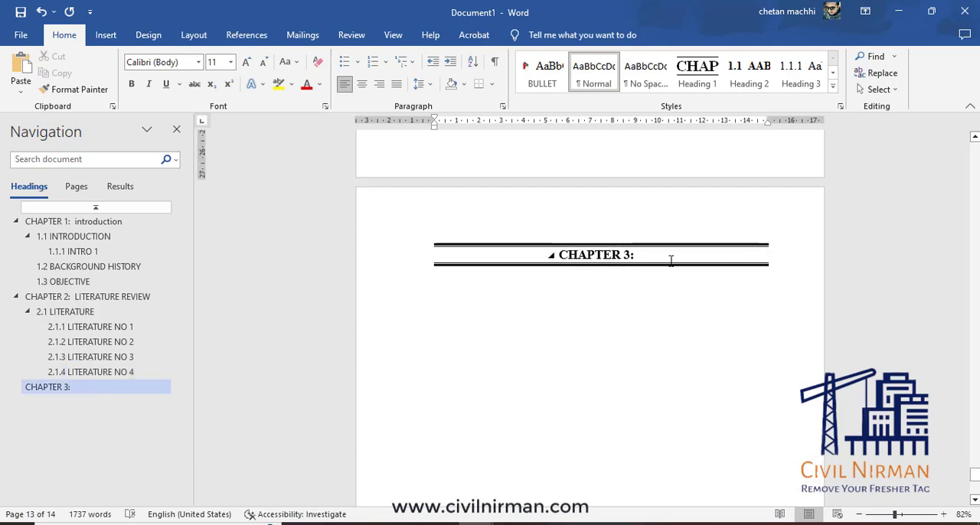
pyautogui.click(674, 257)
pyautogui.write('M')
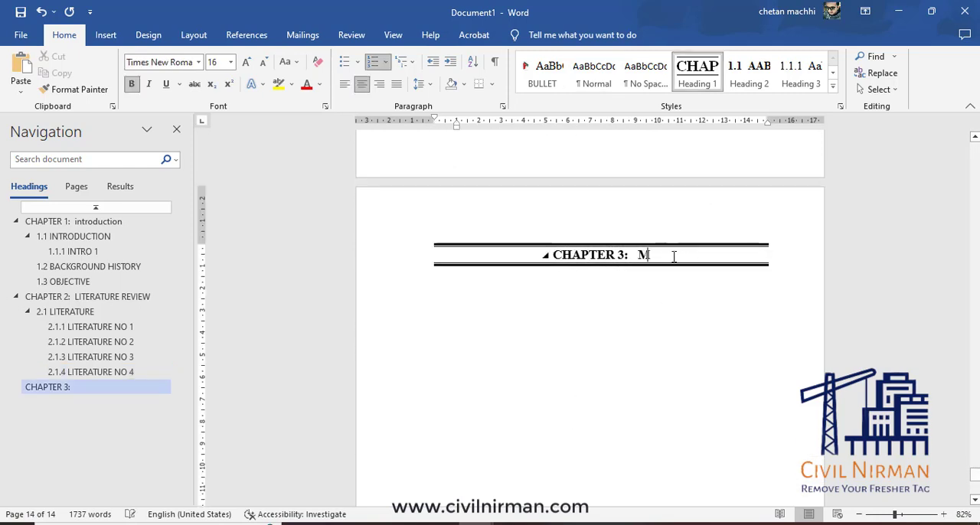
pyautogui.write('ETHO')
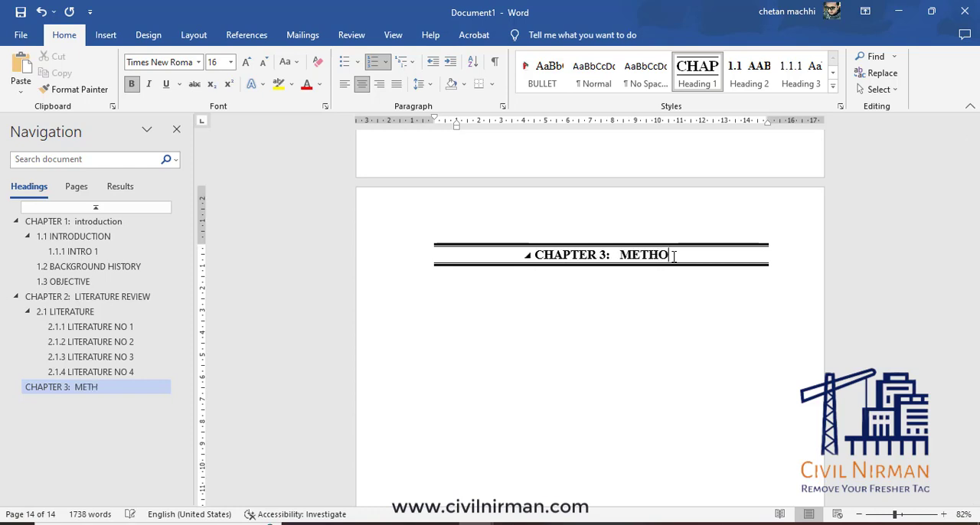
pyautogui.write('DOLOGY')
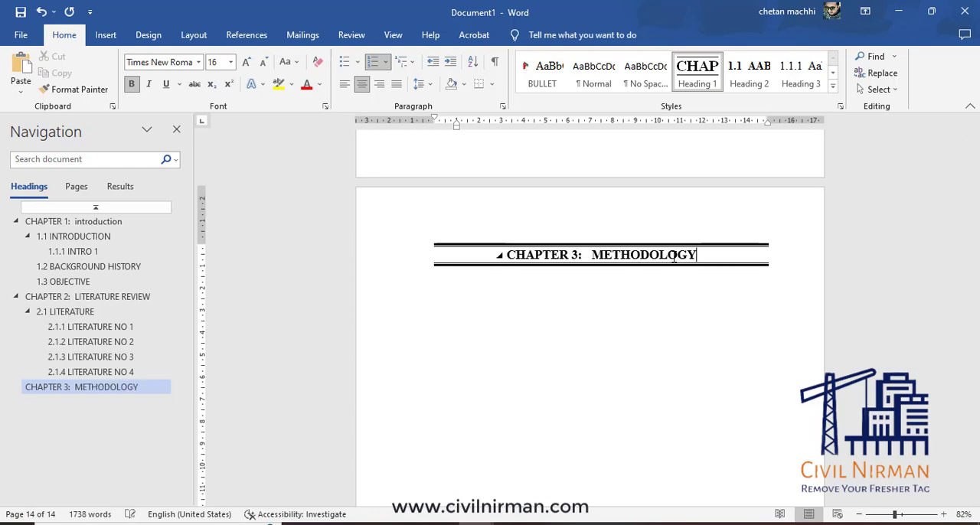
pyautogui.press('Return')
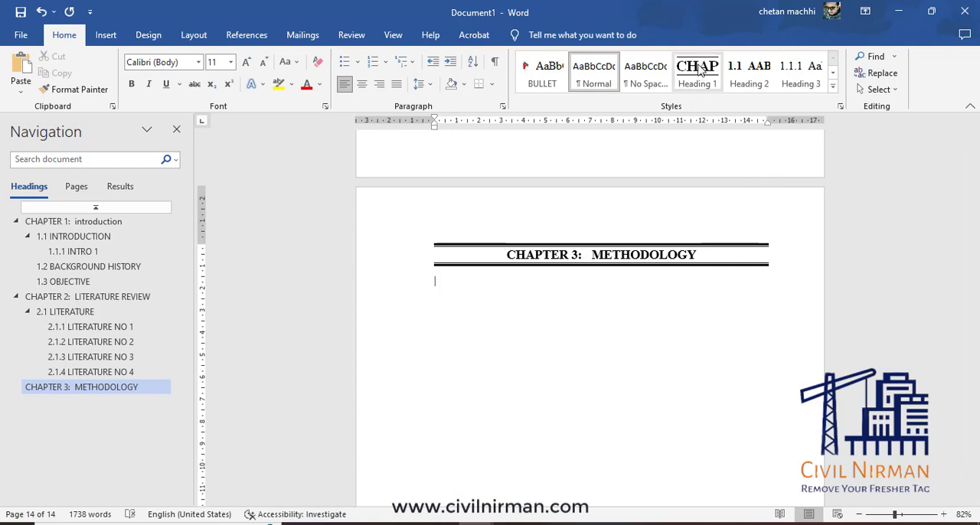
# Add a Heading 2 "METHOD" under the METHODOLOGY chapter.
pyautogui.click(744, 74)
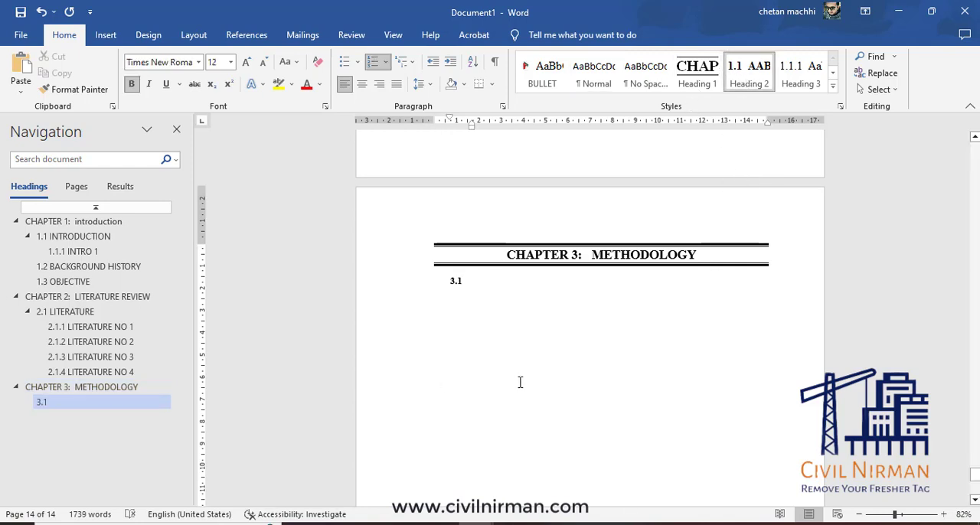
pyautogui.write('METHOD')
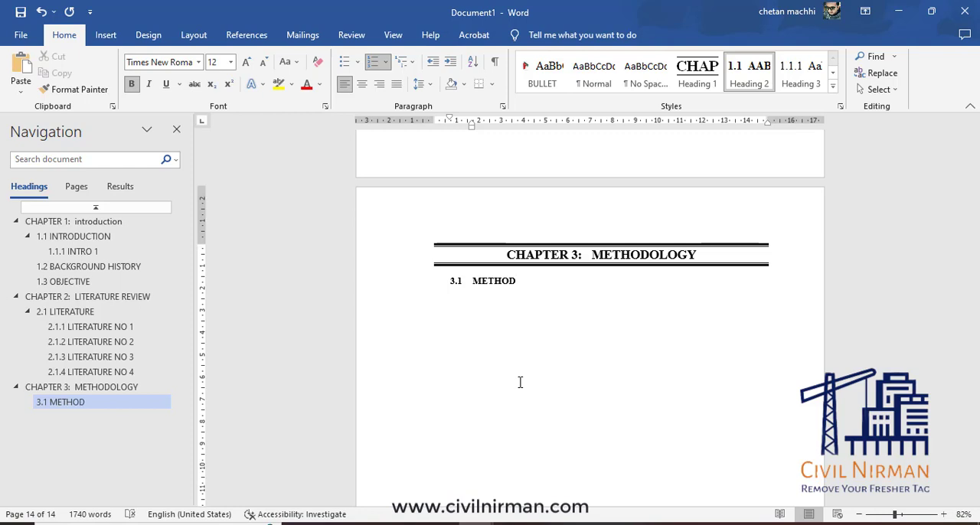
pyautogui.press('Return')
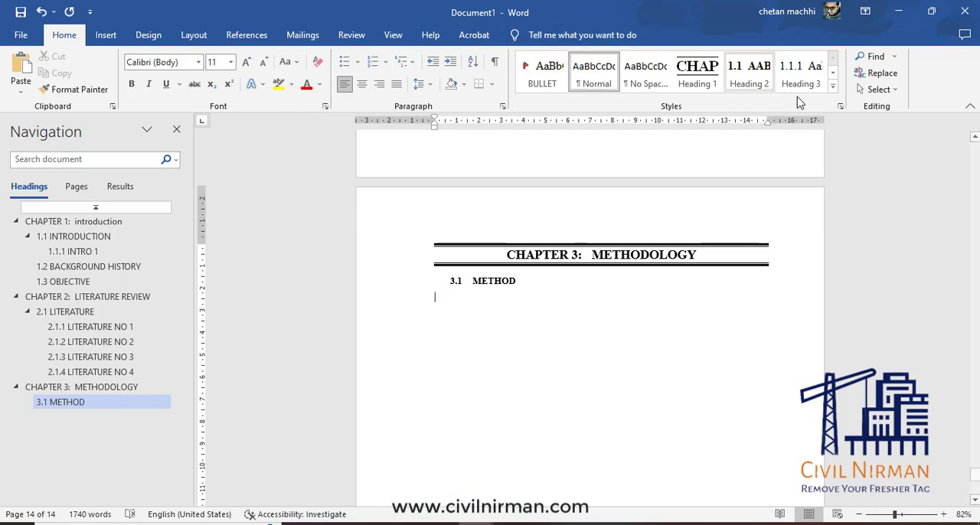
# Add a Heading 3 "DESCRIPTION 1" under METHOD and generate sample text below it with =rand().
pyautogui.click(801, 74)
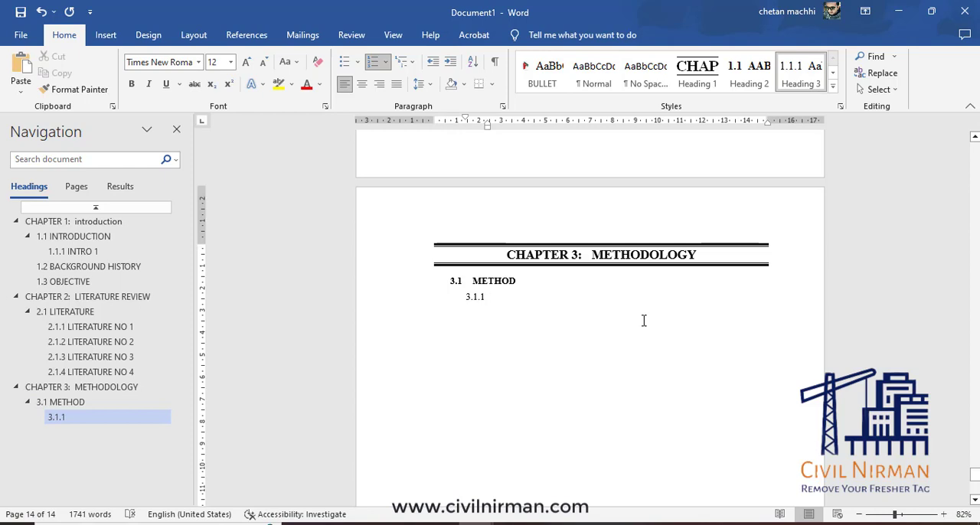
pyautogui.write('DESCR')
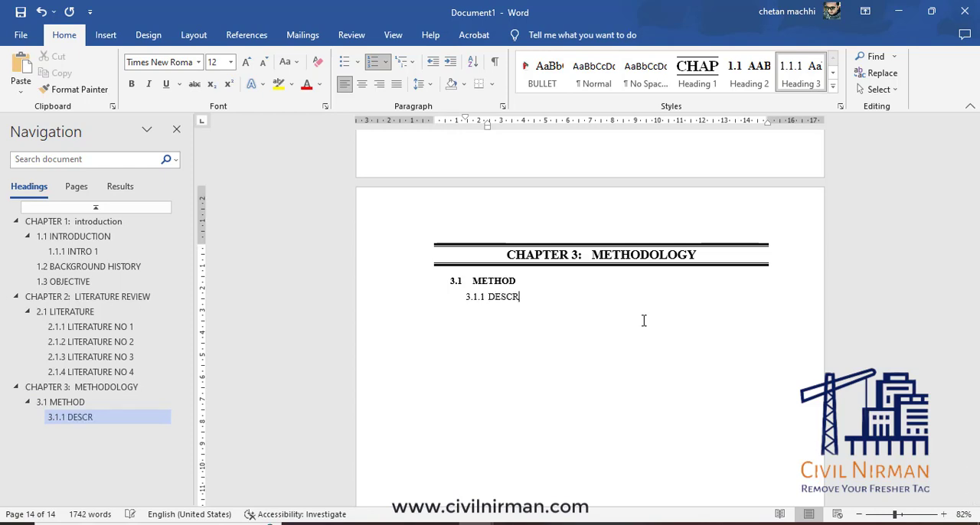
pyautogui.write('IPTION')
pyautogui.write('1')
pyautogui.press('Return')
pyautogui.write('=rand()')
pyautogui.press('Return')
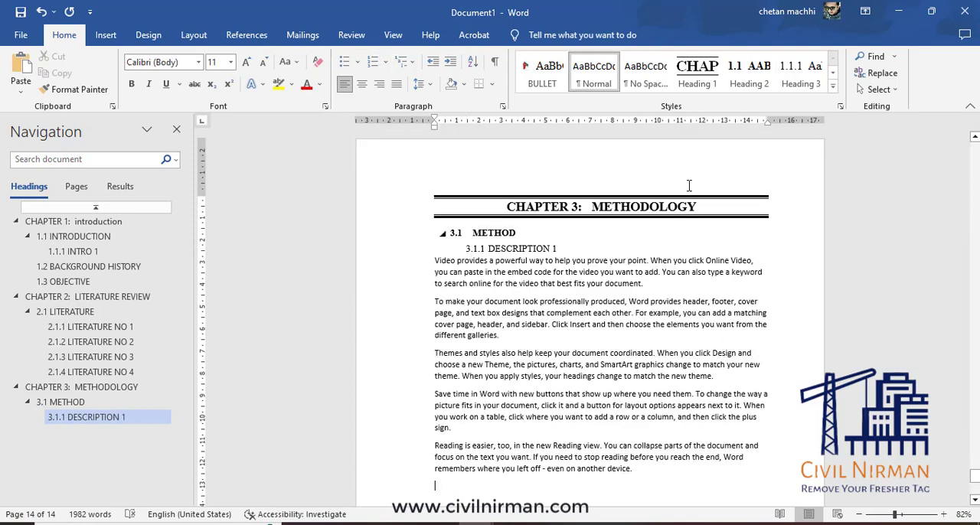
# Add a Heading 2 "METHOD 2" after the sample text of DESCRIPTION 1.
pyautogui.click(749, 74)
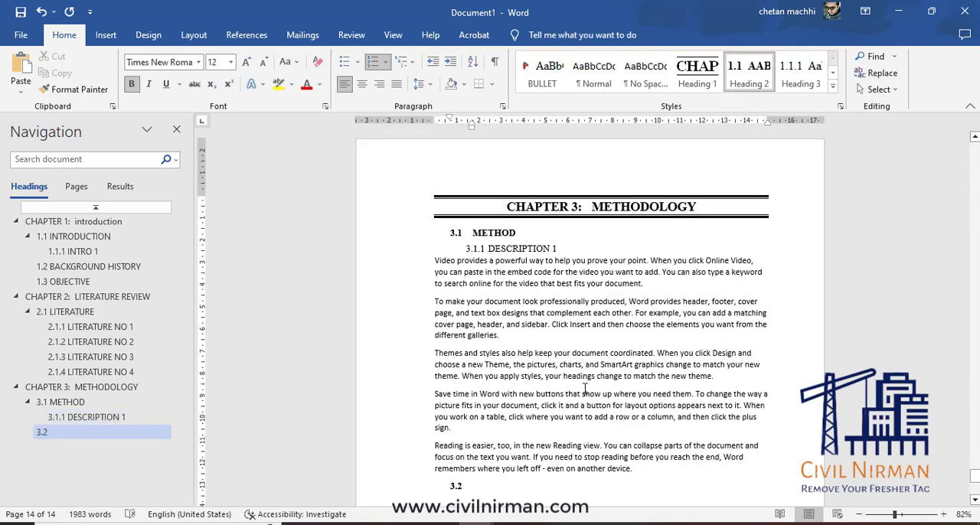
pyautogui.write('METHOD 2')
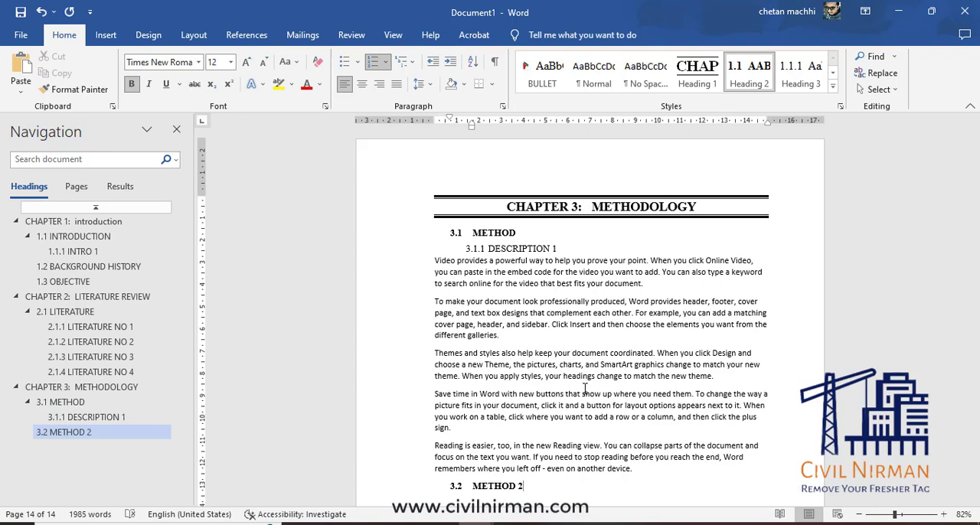
pyautogui.press('Return')
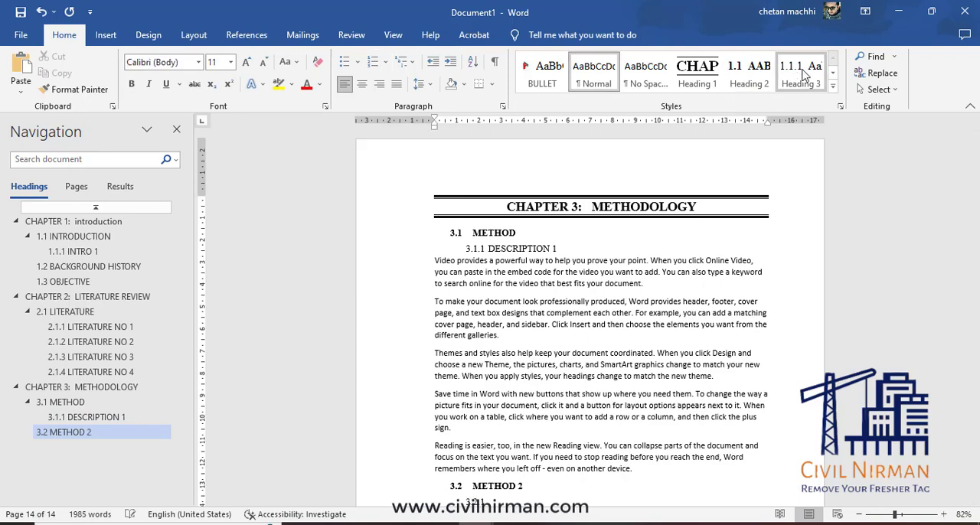
# Add a Heading 3 "SOURCE" under METHOD 2 and fill in the same sample text below it.
pyautogui.click(804, 74)
pyautogui.write('SOURCE')
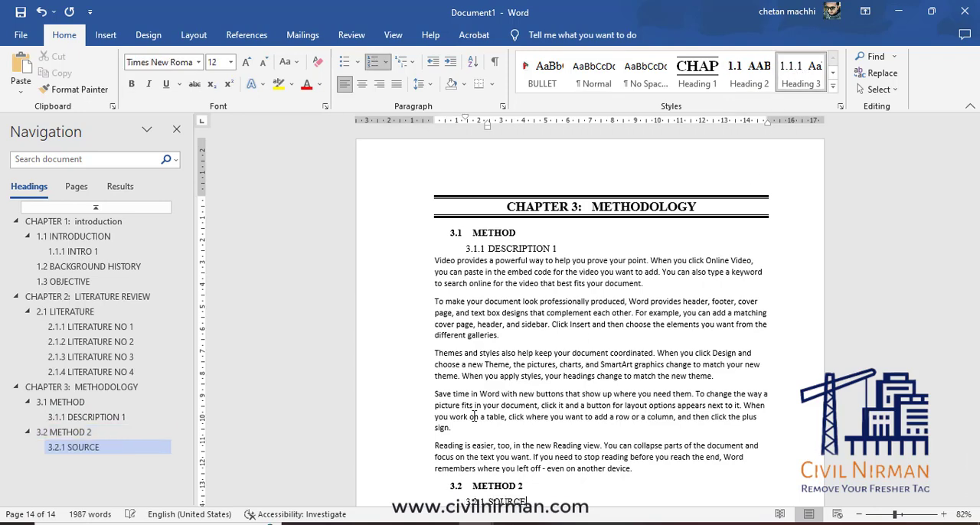
pyautogui.press('Return')
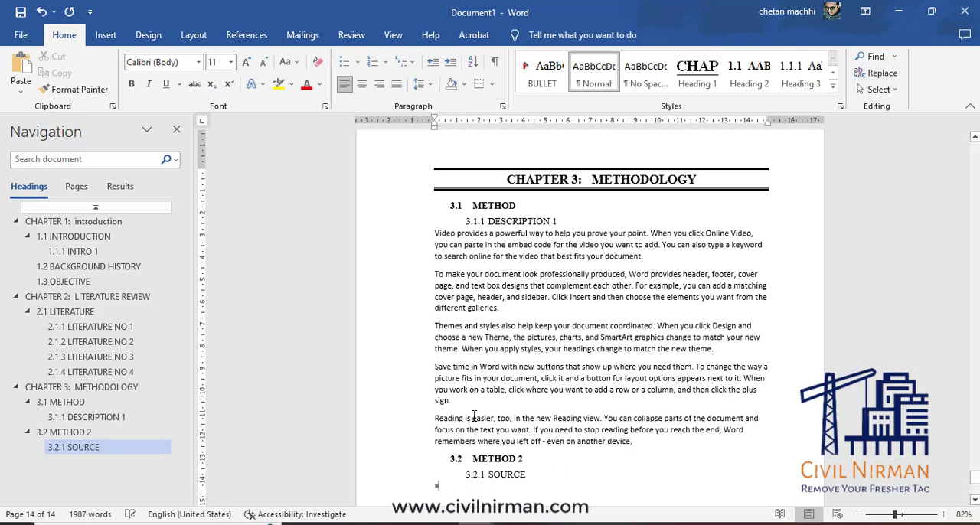
pyautogui.write('Video provides a powerful way to help you prove your point. When you click Online Video, you can paste in the embed code for the video you want to add. You can also type a keyword to search online for the video that best fits your document. To make your document look professionally produced, Word provides header, footer, cover page, and text box designs that complement each other. For example, you can add a matching cover page, header, and sidebar. Click Insert and then choose the elements you want from the different galleries. Themes and styles also help keep your document coordinated. When you click Design and choose a new Theme, the pictures, charts, and SmartArt graphics change to match your new theme. When you apply styles, your headings change to match the new theme. Save time in Word with new buttons that show up where you need them. To change the way a picture fits in your document, click it and a button for layout options appears next to it. When you work on a table, click where you want to add a row or a column, and then click the plus sign. Reading is easier, too, in the new Reading view. You can collapse parts of the document and focus on the text you want. If you need to stop reading before you reach the end, Word remembers where you left off - even on another device.')
# Add a Heading 3 "ORIGIN" after the SOURCE text and fill in the same sample text below it.
pyautogui.hotkey('ctrl', 'alt', '3')
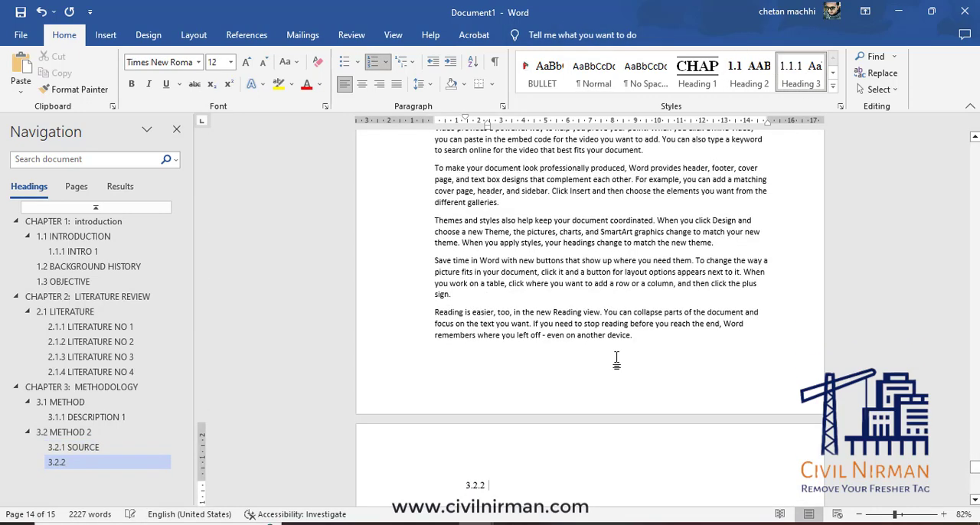
pyautogui.write('ORIGIN')
pyautogui.press('Return')
pyautogui.write('Video provides a powerful way to help you prove your point. When you click Online Video, you can paste in the embed code for the video you want to add. You can also type a keyword to search online for the video that best fits your document. To make your document look professionally produced, Word provides header, footer, cover page, and text box designs that complement each other. For example, you can add a matching cover page, header, and sidebar. Click Insert and then choose the elements you want from the different galleries. Themes and styles also help keep your document coordinated. When you click Design and choose a new Theme, the pictures, charts, and SmartArt graphics change to match your new theme. When you apply styles, your headings change to match the new theme. Save time in Word with new buttons that show up where you need them. To change the way a picture fits in your document, click it and a button for layout options appears next to it. When you work on a table, click where you want to add a row or a column, and then click the plus sign. Reading is easier, too, in the new Reading view. You can collapse parts of the document and focus on the text you want. If you need to stop reading before you reach the end, Word remembers where you left off - even on another device.')
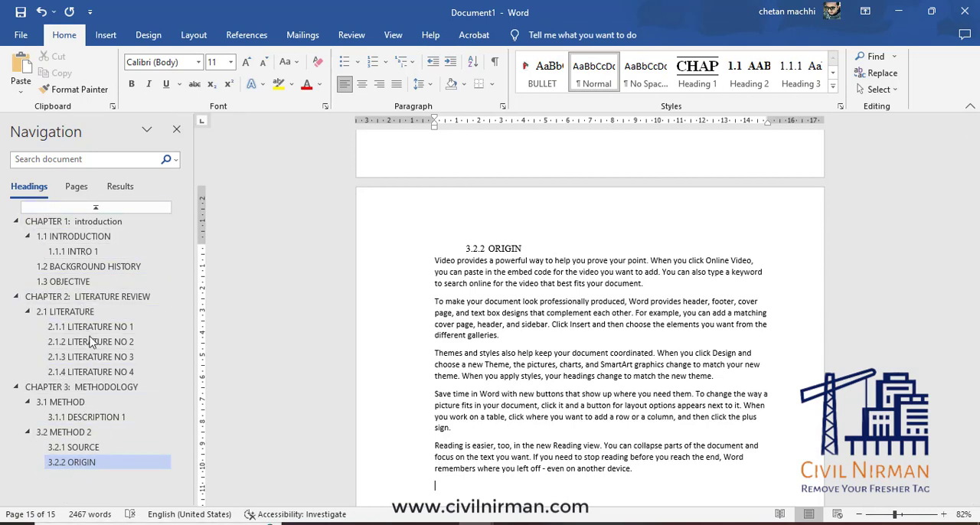
# Jump to the headings 1.1.1 INTRO 1 and 3.2.1 SOURCE in the navigation, and return to the start of the document.
pyautogui.click(76, 251)
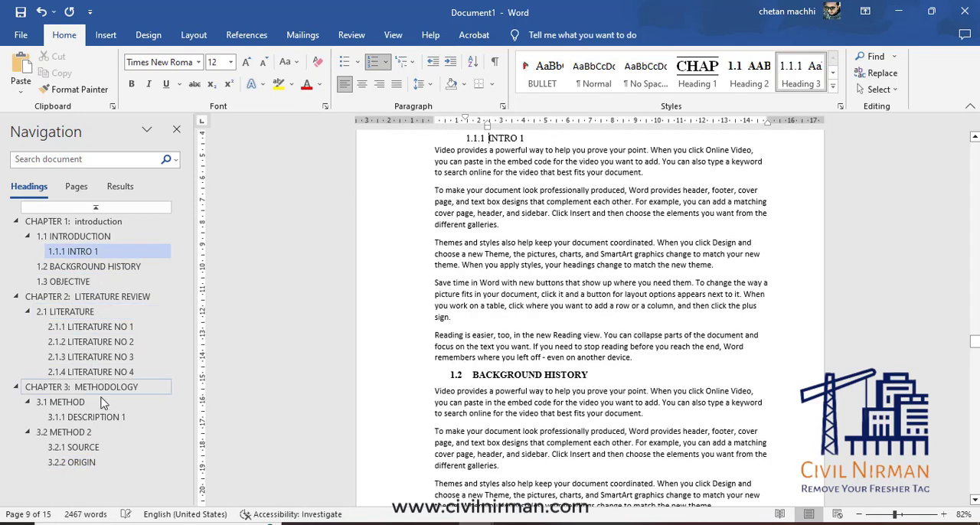
pyautogui.click(86, 448)
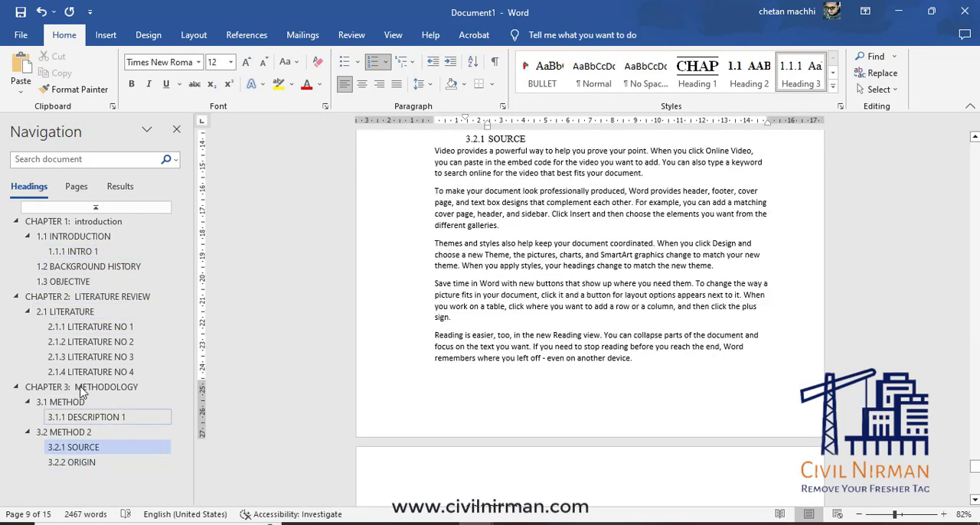
pyautogui.hotkey('ctrl', 'Home')
# Start a custom table of contents below the INDEX title and set its tab leader to (none).
pyautogui.click(527, 264)
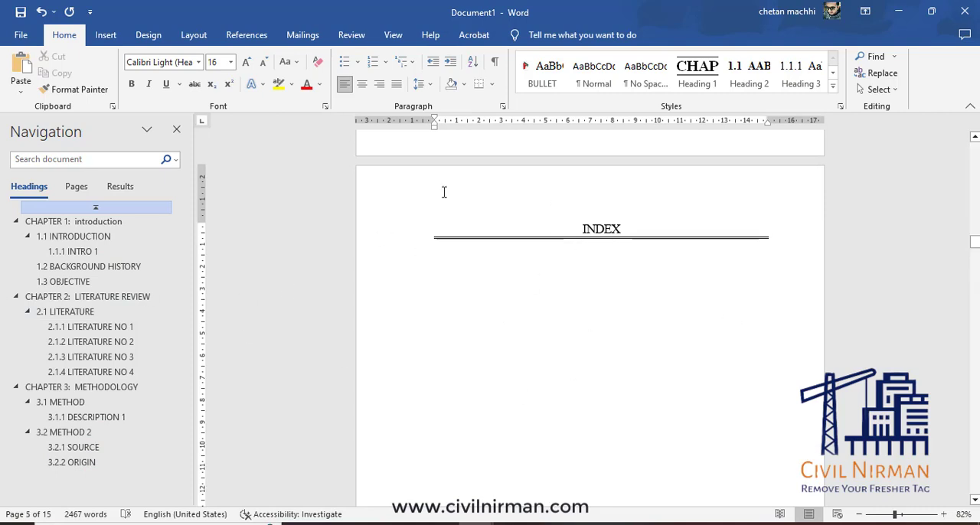
pyautogui.click(246, 35)
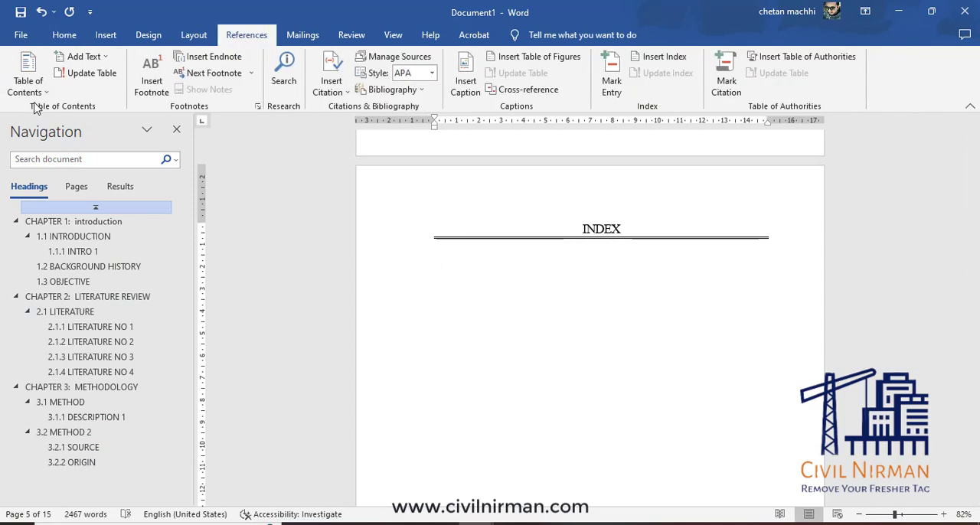
pyautogui.click(34, 86)
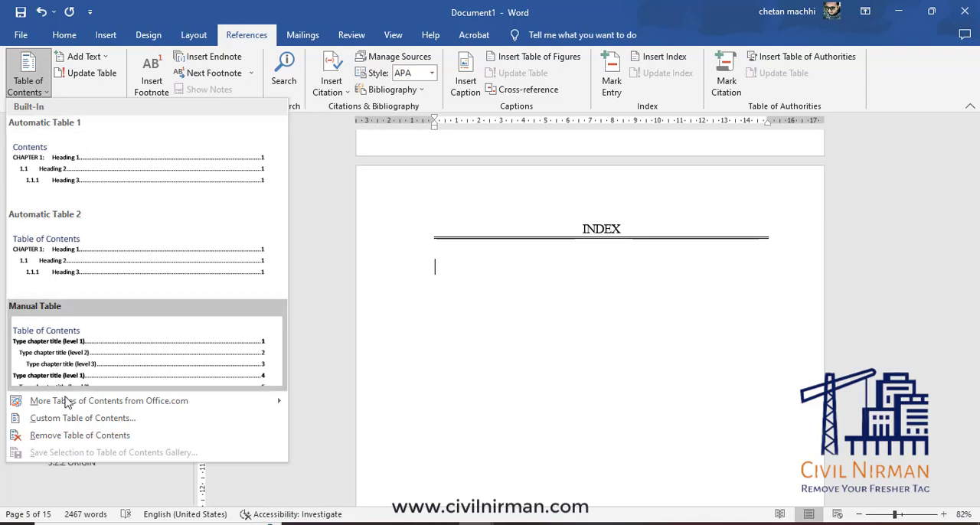
pyautogui.click(83, 418)
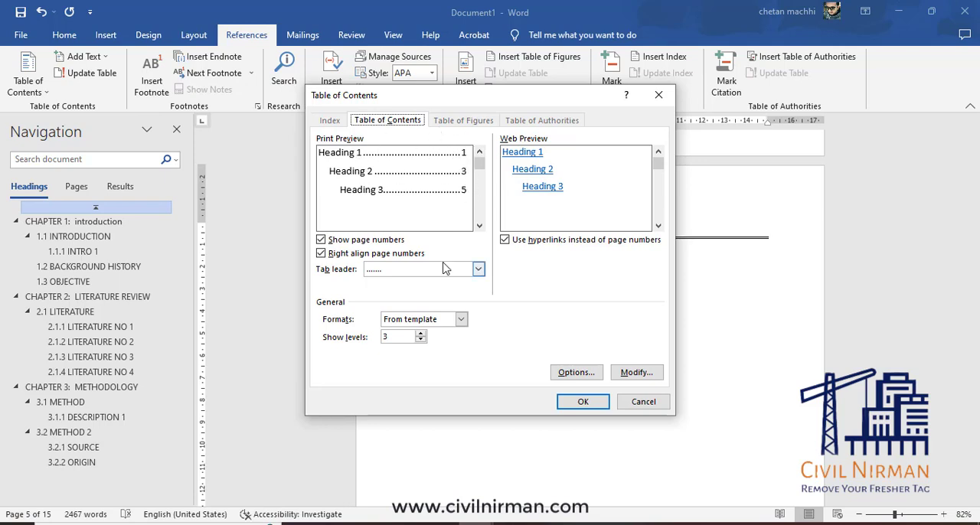
pyautogui.click(477, 269)
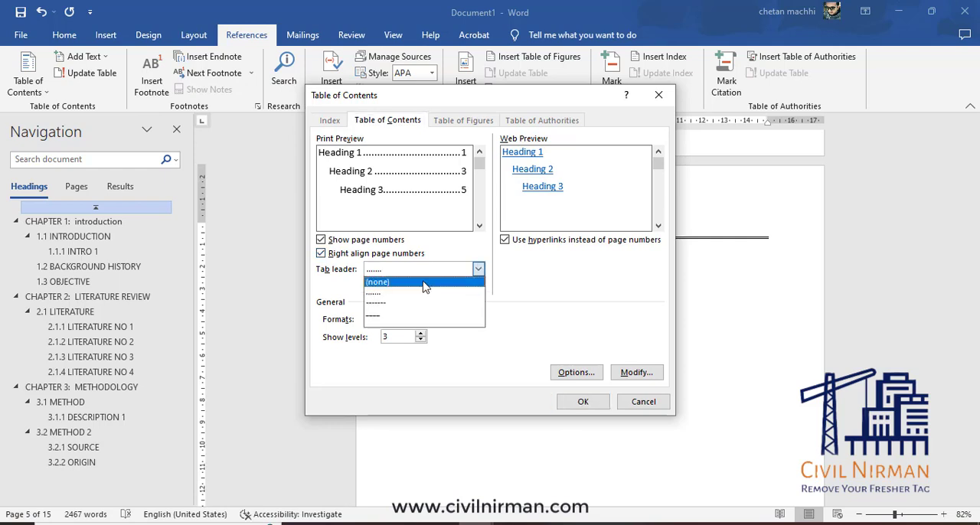
pyautogui.click(424, 283)
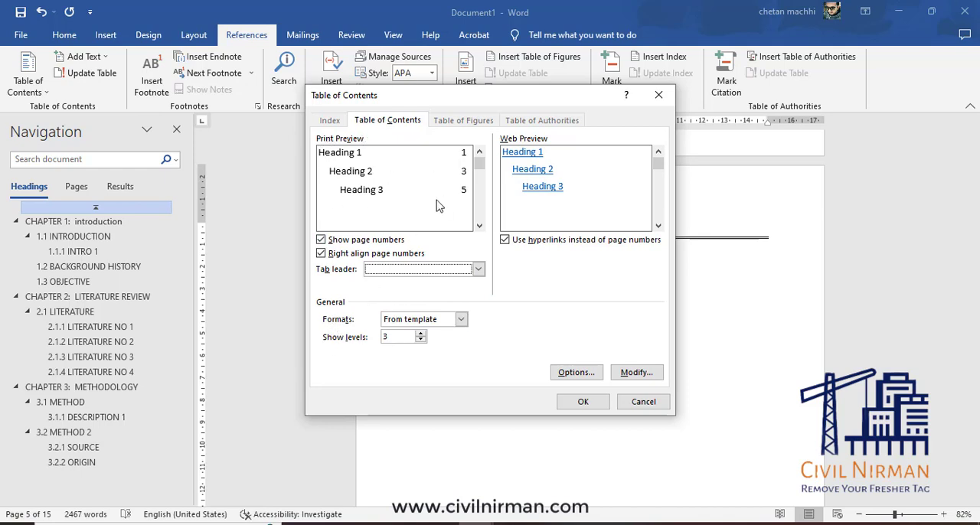
# Try the Classic, Distinctive, Fancy and Modern formats for the table of contents and choose Fancy.
pyautogui.click(460, 321)
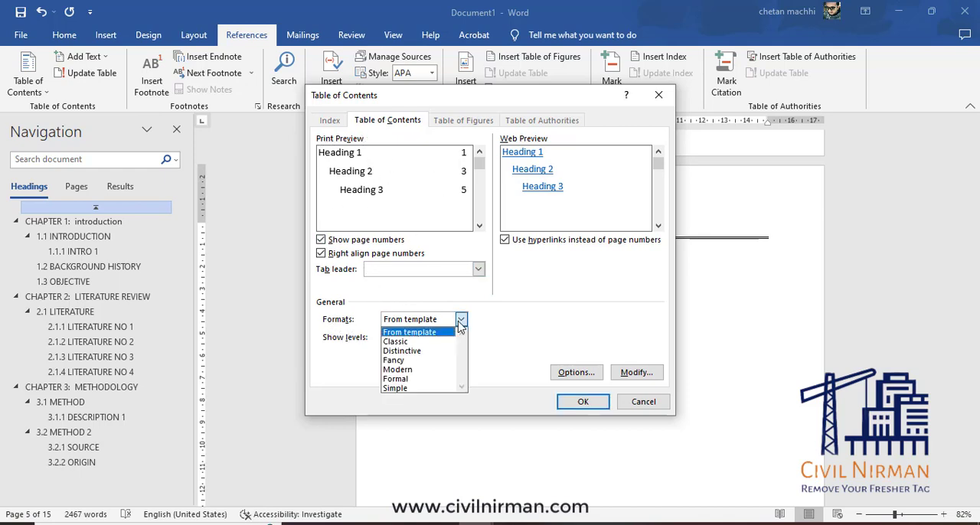
pyautogui.click(400, 341)
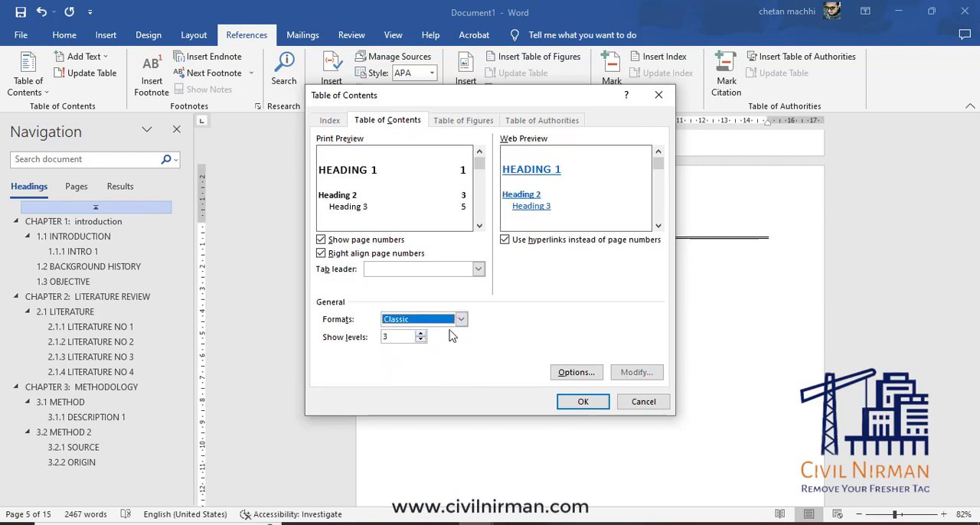
pyautogui.click(462, 322)
pyautogui.click(427, 350)
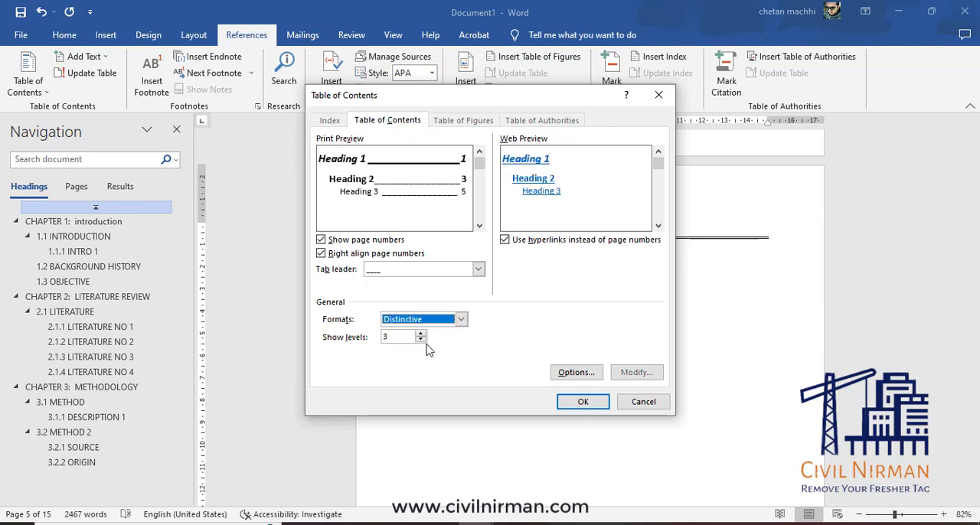
pyautogui.click(461, 322)
pyautogui.click(424, 363)
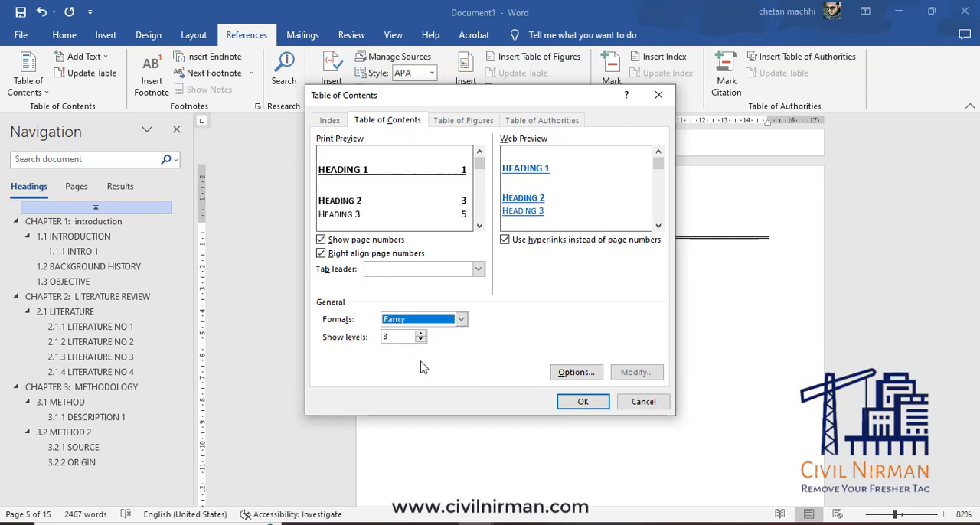
pyautogui.click(460, 323)
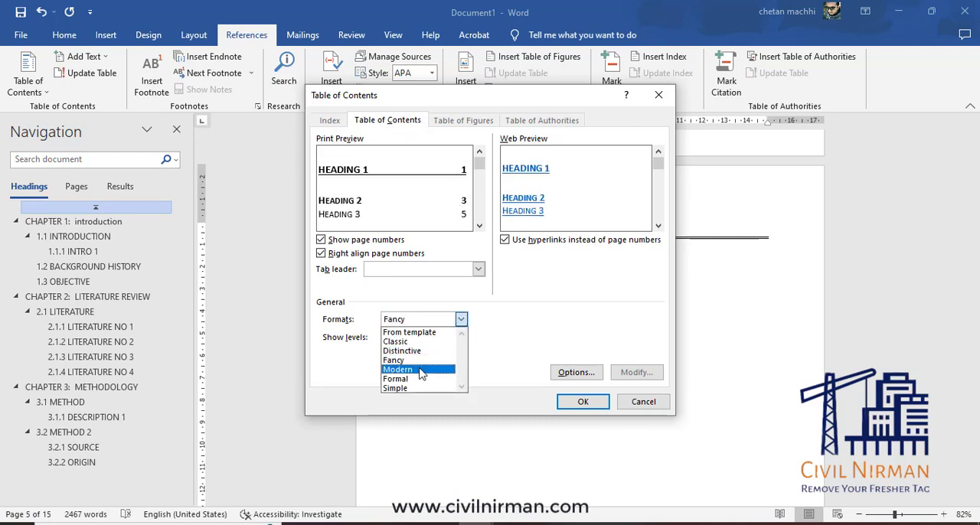
pyautogui.click(429, 371)
pyautogui.click(461, 321)
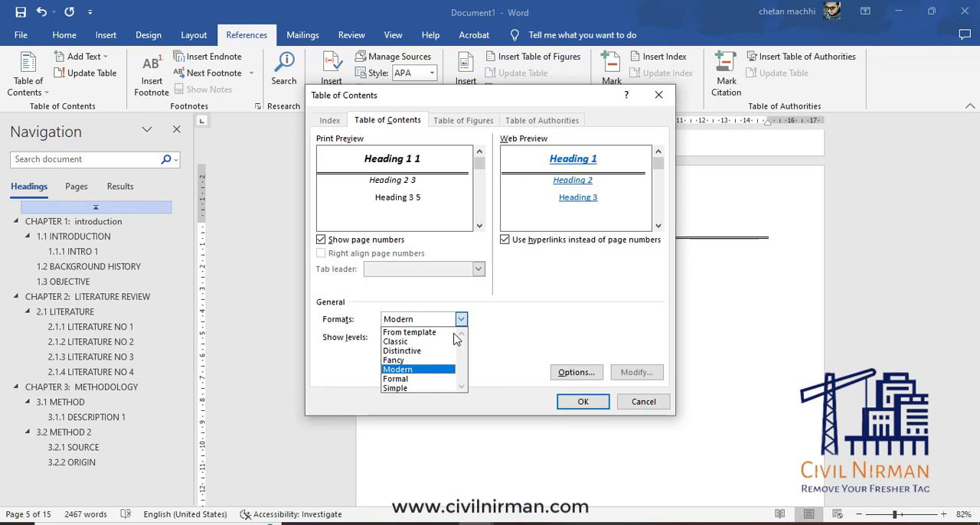
pyautogui.click(414, 360)
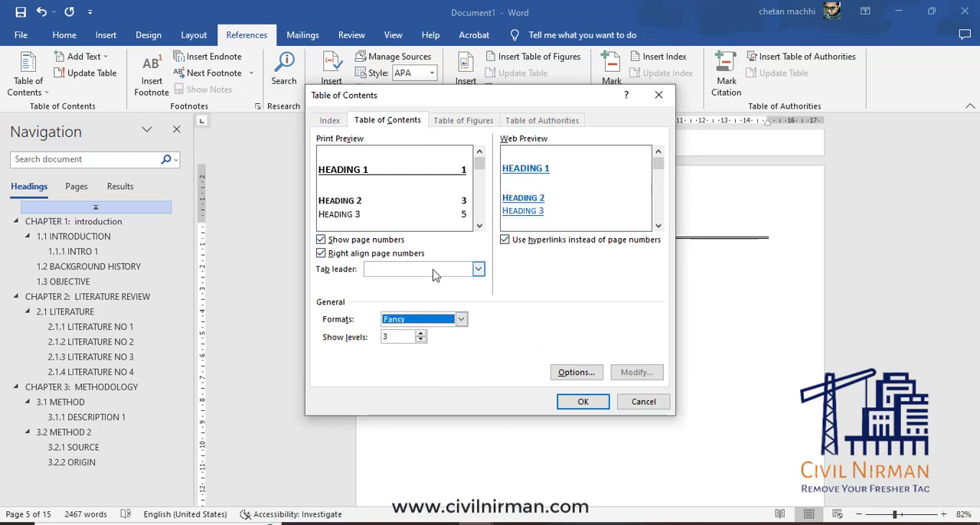
# Try showing 2 and 4 heading levels in the table of contents, and set the number of levels back to 3.
pyautogui.click(422, 341)
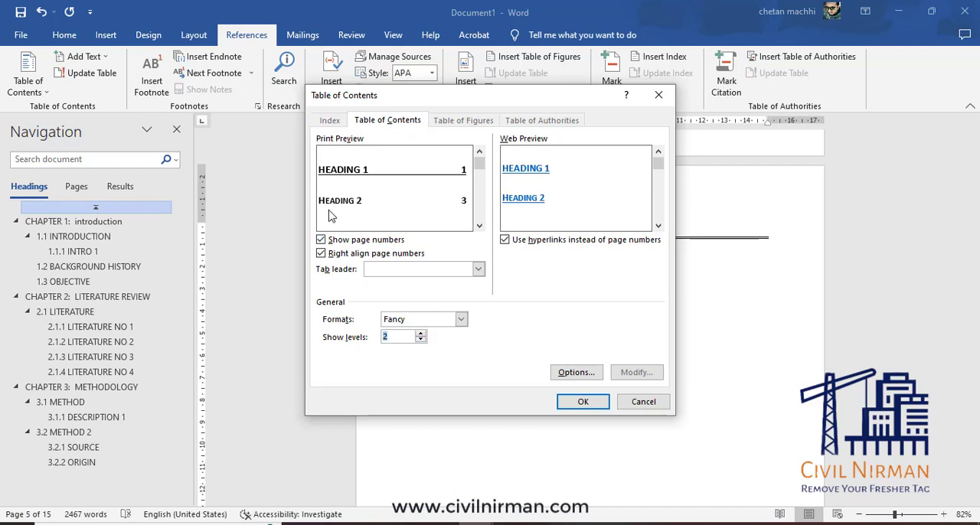
pyautogui.click(421, 335)
pyautogui.click(422, 334)
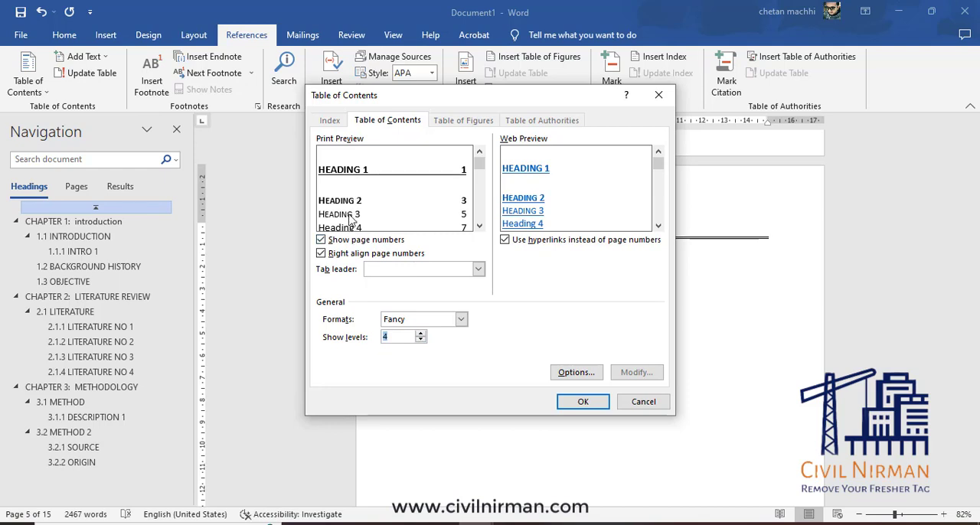
pyautogui.click(421, 340)
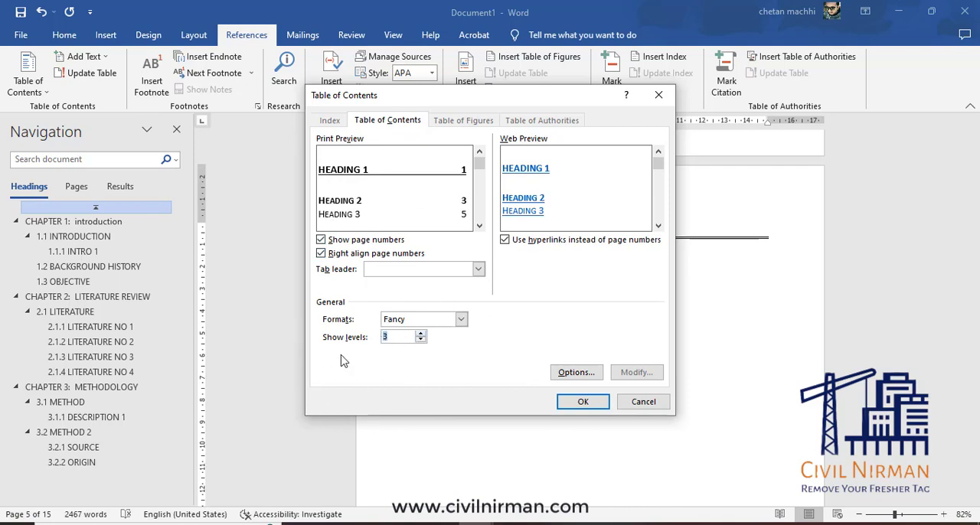
# In the table of contents options, assign TOC level 1 to the Title style.
pyautogui.click(576, 373)
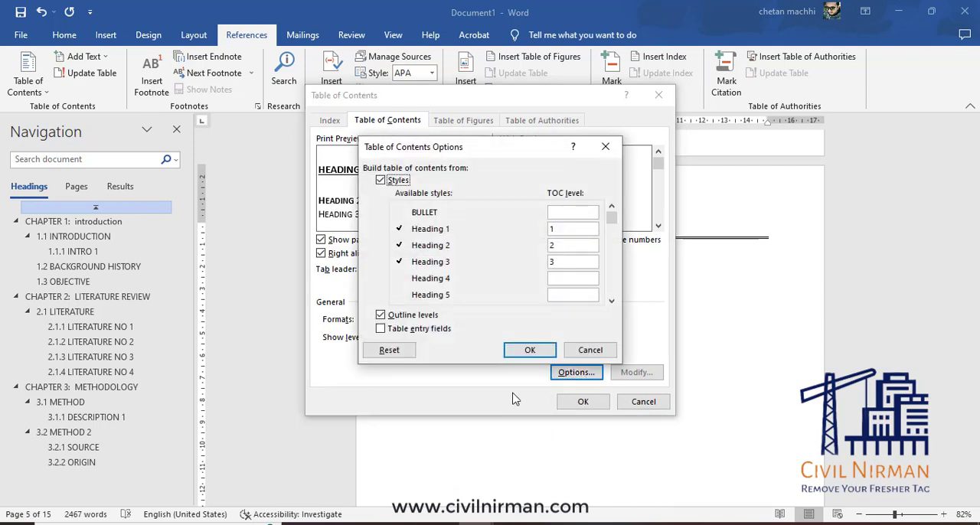
pyautogui.click(612, 302)
pyautogui.click(612, 302)
pyautogui.click(611, 301)
pyautogui.click(612, 301)
pyautogui.click(611, 302)
pyautogui.click(612, 301)
pyautogui.click(612, 302)
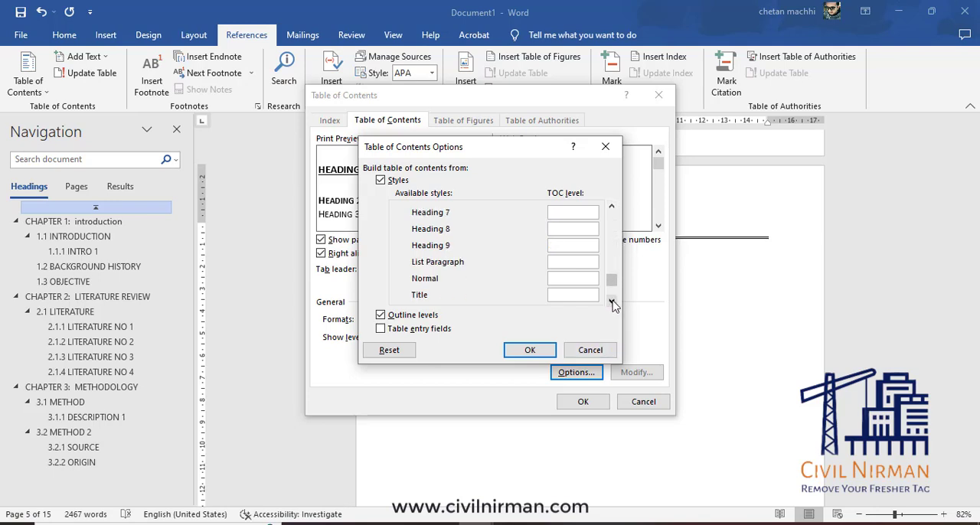
pyautogui.click(611, 302)
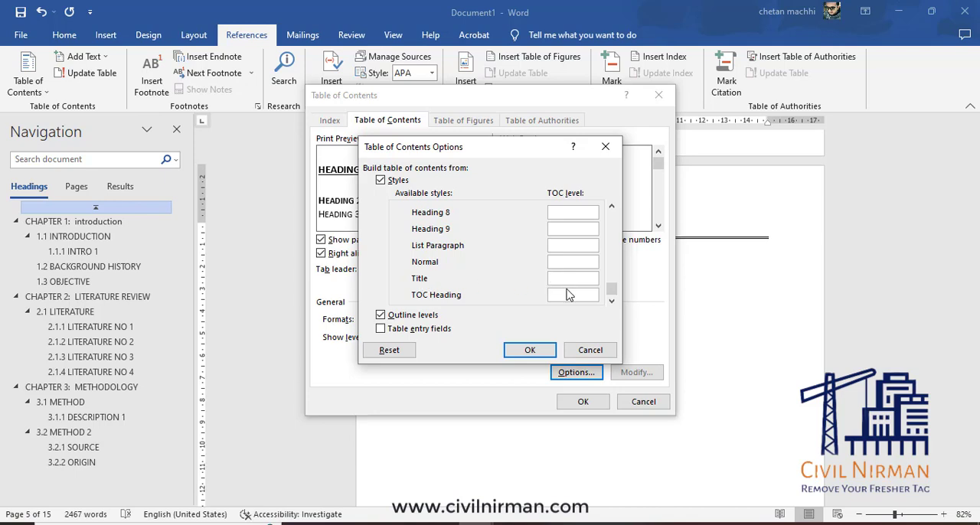
pyautogui.write('1')
# Set the TOC levels of Heading 1, Heading 2 and Heading 3 to 2, 3 and 4.
pyautogui.click(612, 207)
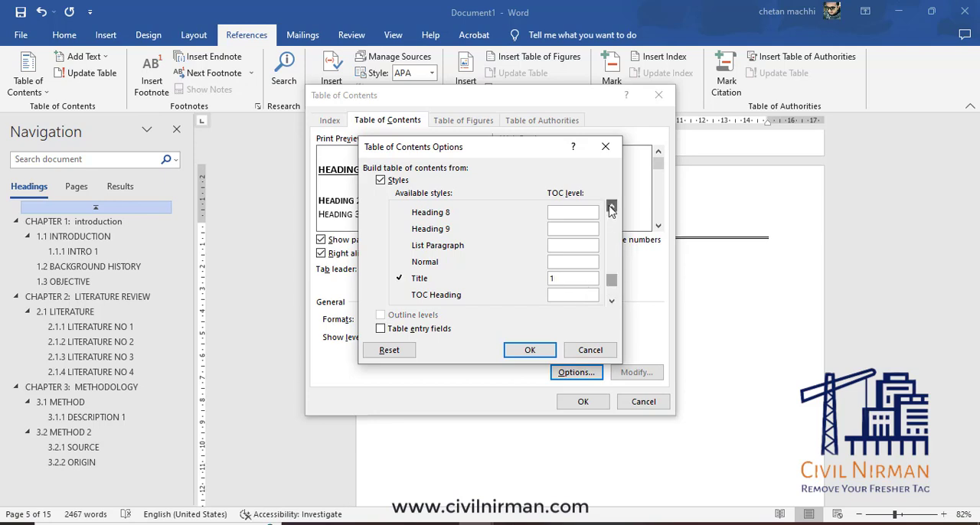
pyautogui.click(612, 207)
pyautogui.click(612, 206)
pyautogui.click(612, 207)
pyautogui.click(611, 207)
pyautogui.click(611, 206)
pyautogui.click(612, 206)
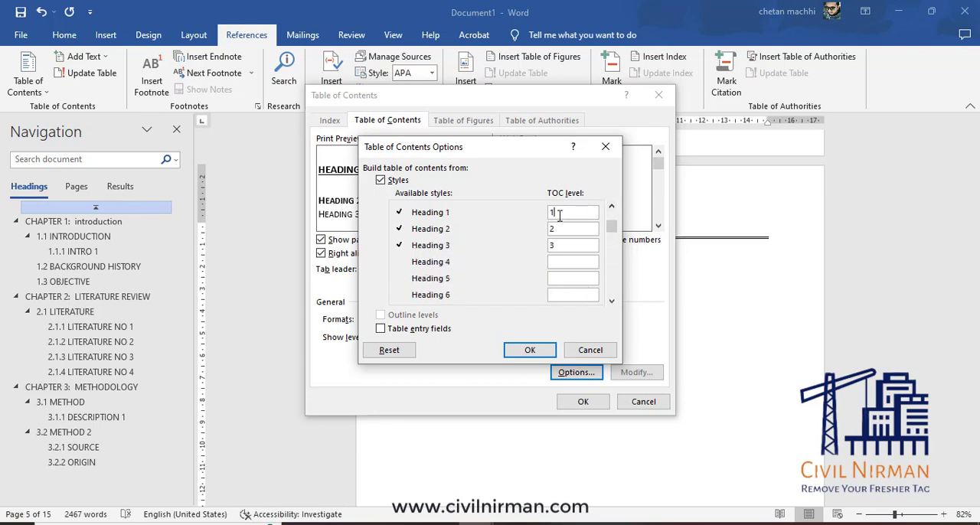
pyautogui.write('23')
# Check the TOC levels assigned to the styles and insert the table of contents below the INDEX title.
pyautogui.click(612, 301)
pyautogui.click(612, 301)
pyautogui.click(612, 301)
pyautogui.click(612, 301)
pyautogui.click(612, 301)
pyautogui.click(611, 301)
pyautogui.click(611, 301)
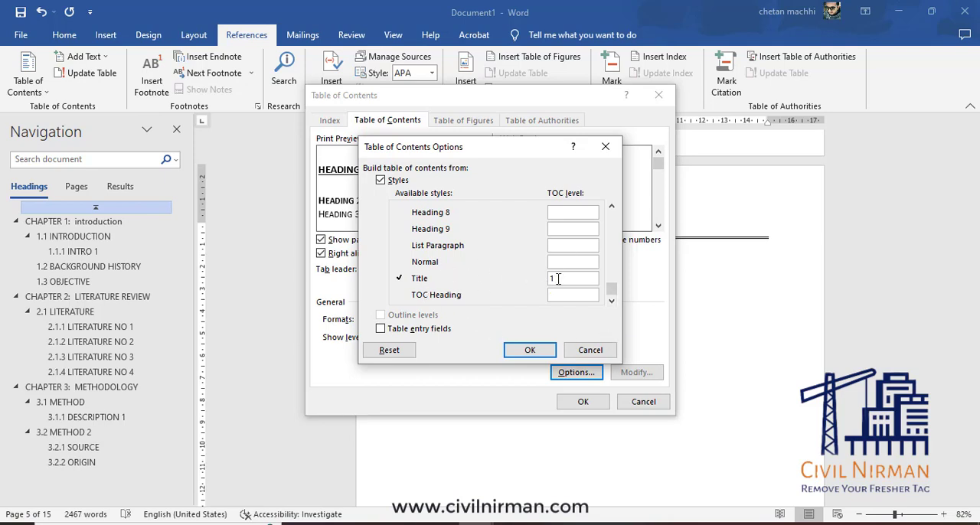
pyautogui.click(612, 207)
pyautogui.click(612, 207)
pyautogui.click(612, 207)
pyautogui.click(612, 206)
pyautogui.click(611, 207)
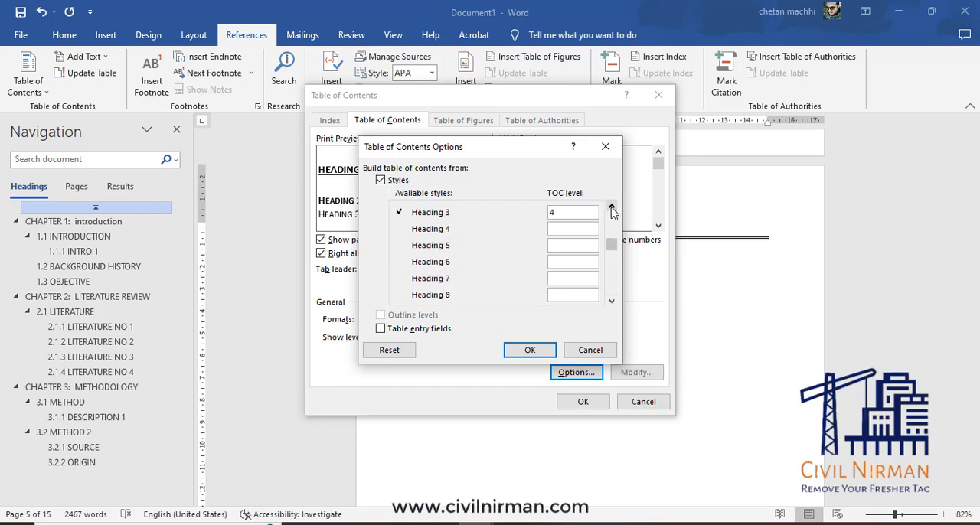
pyautogui.click(611, 207)
pyautogui.click(612, 206)
pyautogui.click(612, 207)
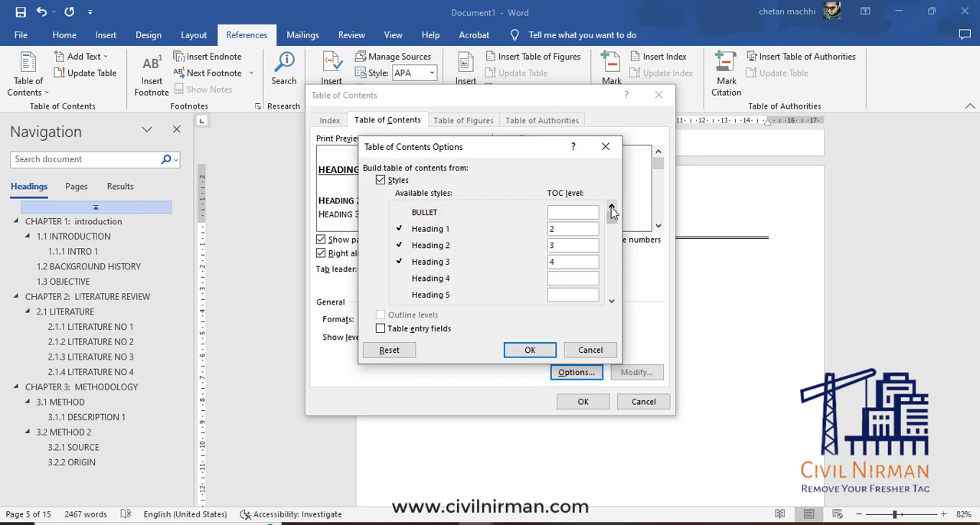
pyautogui.click(541, 352)
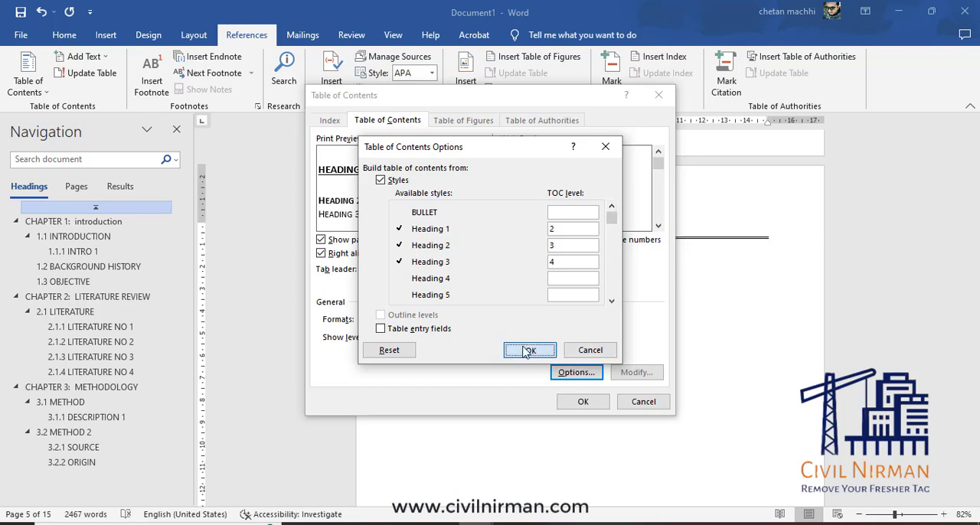
pyautogui.click(582, 405)
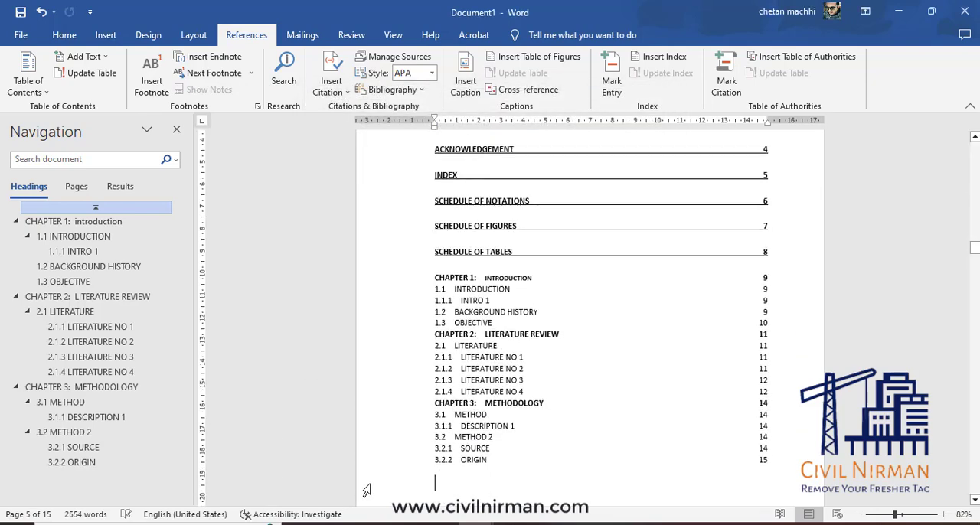
# Replace the table of contents on the INDEX page with a custom one in the Classic format.
pyautogui.scroll(3, 617, 392)
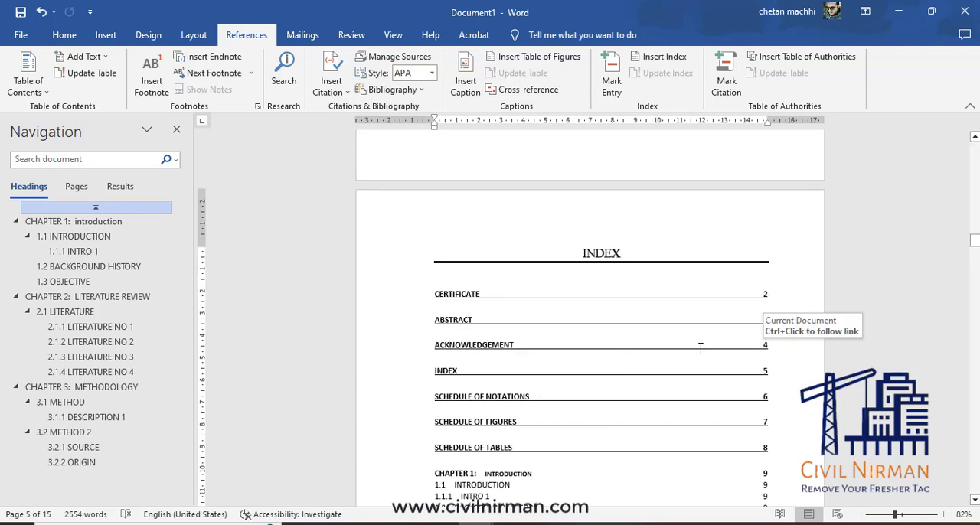
pyautogui.scroll(-3, 651, 372)
pyautogui.scroll(-3, 623, 382)
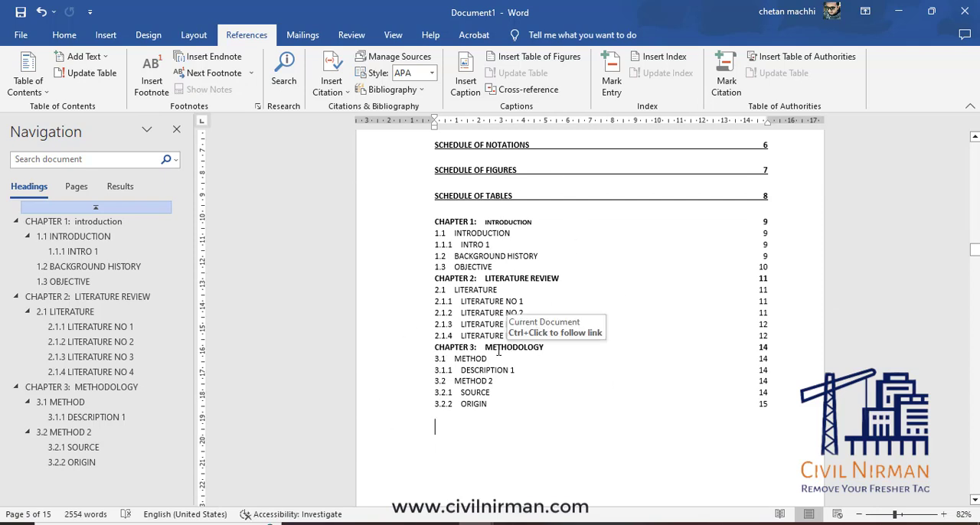
pyautogui.click(31, 84)
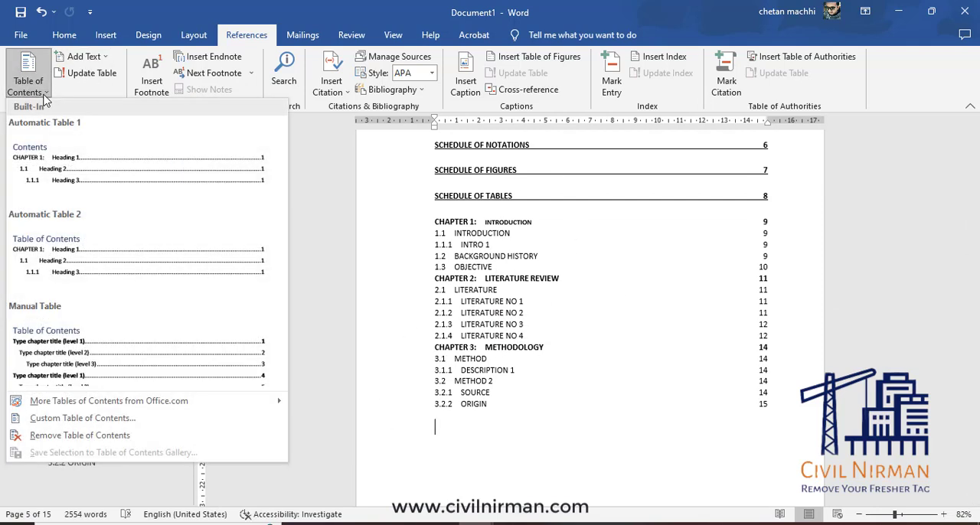
pyautogui.click(56, 418)
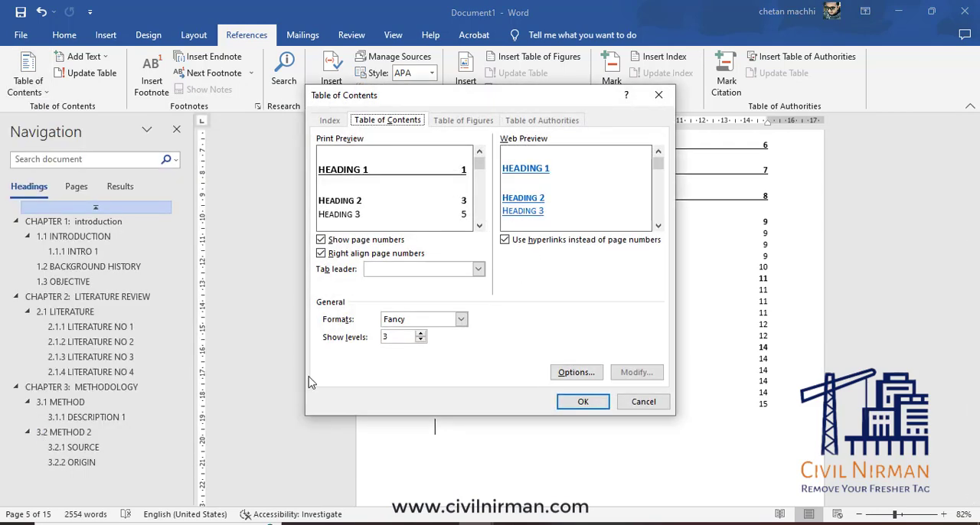
pyautogui.click(448, 323)
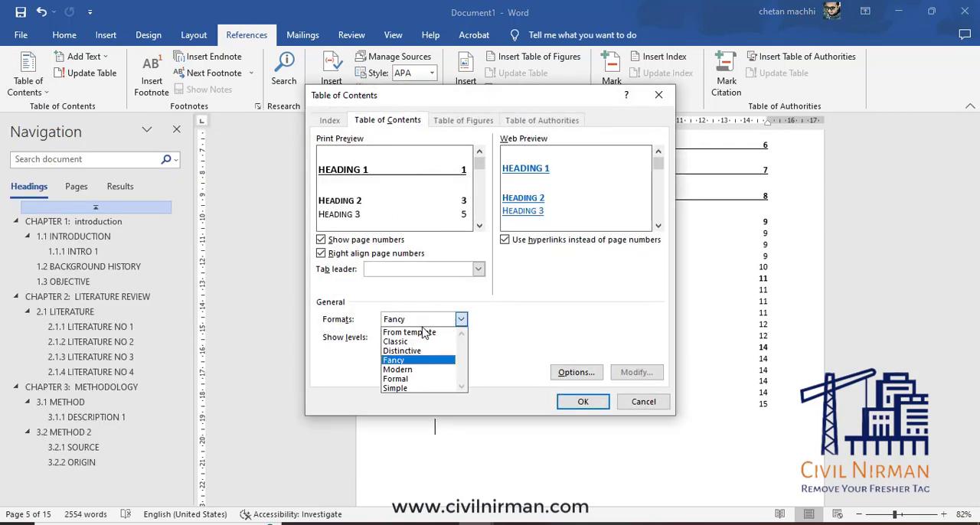
pyautogui.click(398, 341)
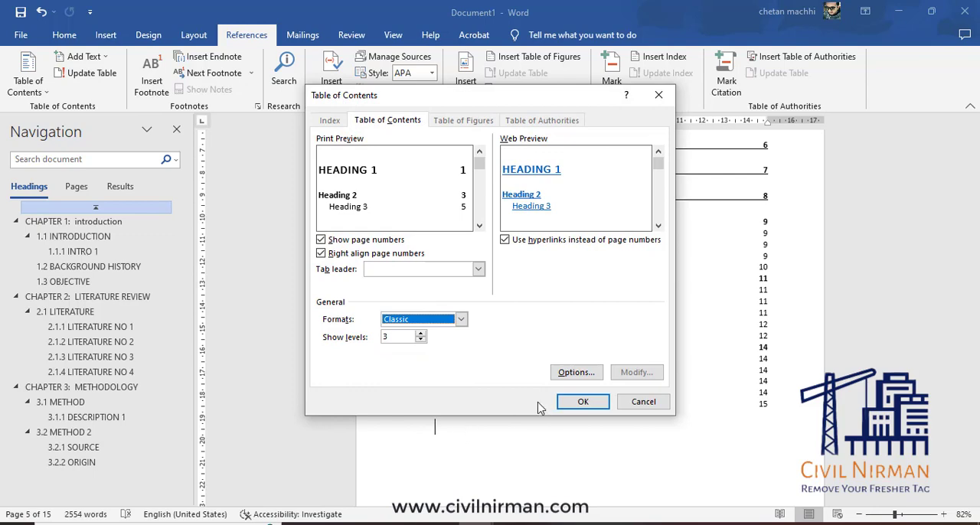
pyautogui.click(580, 404)
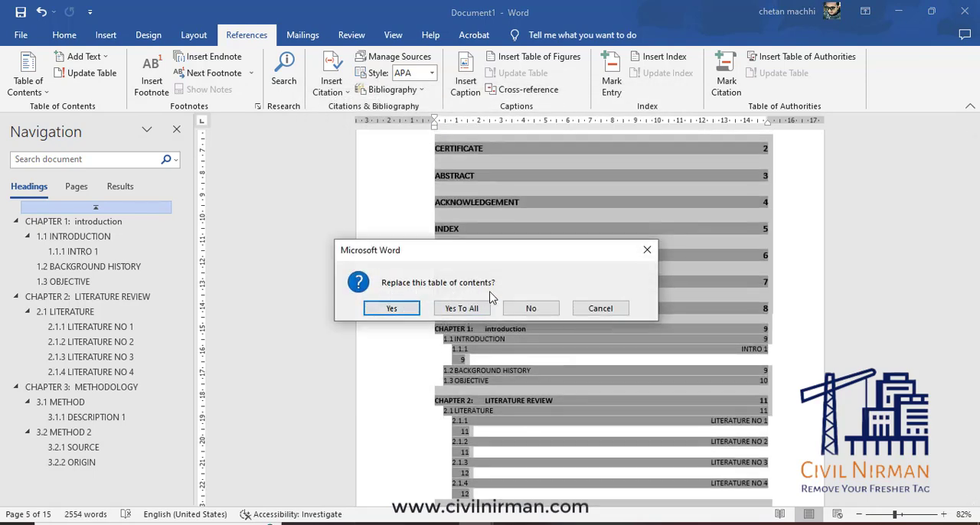
pyautogui.click(460, 310)
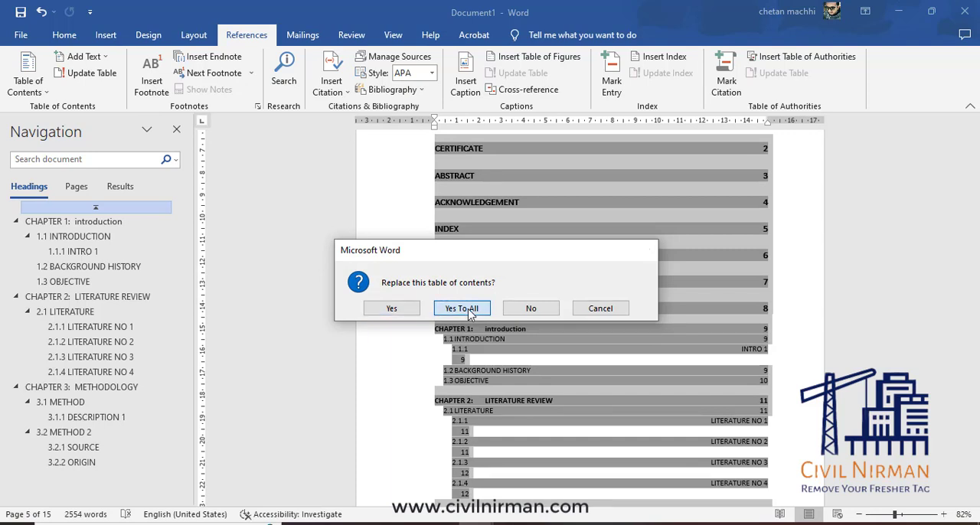
# Reopen the custom table of contents options and assign TOC level 1 to the Title style.
pyautogui.scroll(1, 582, 367)
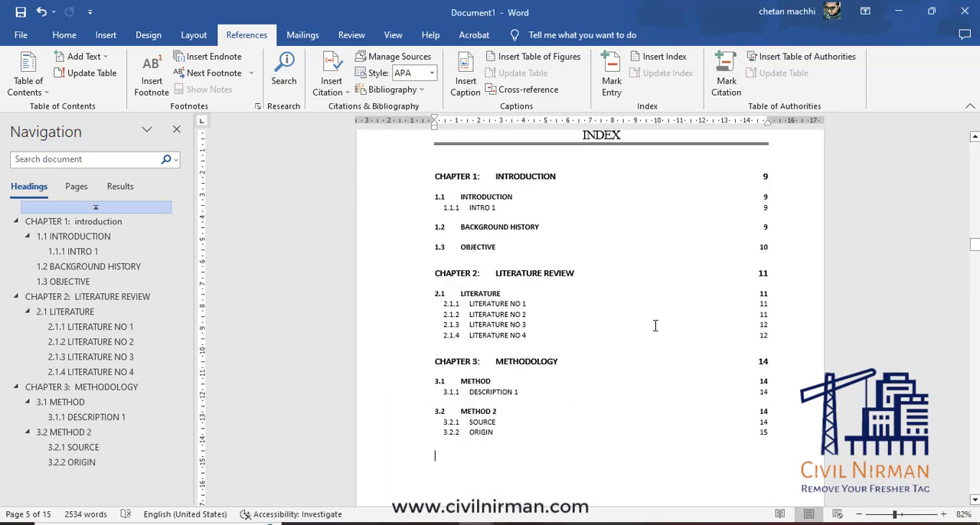
pyautogui.scroll(3, 623, 367)
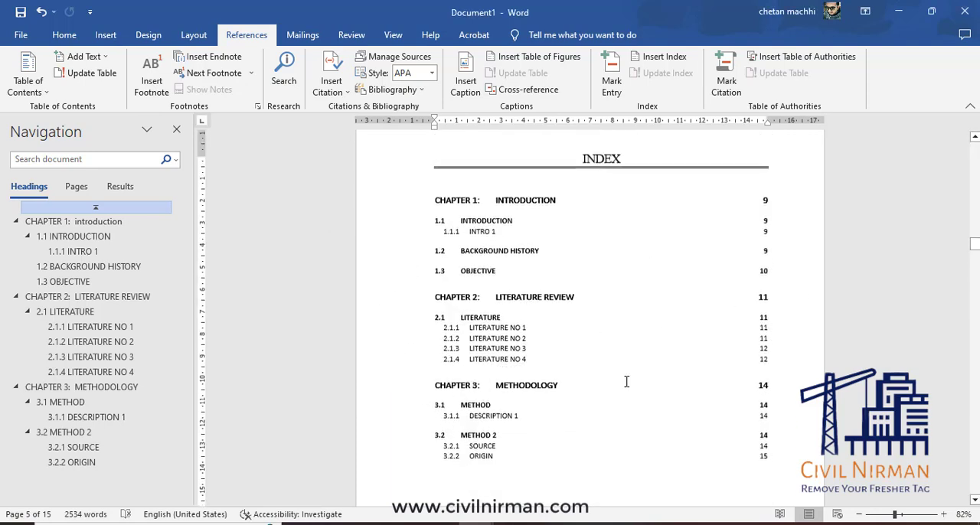
pyautogui.scroll(2, 628, 381)
pyautogui.scroll(-5, 628, 380)
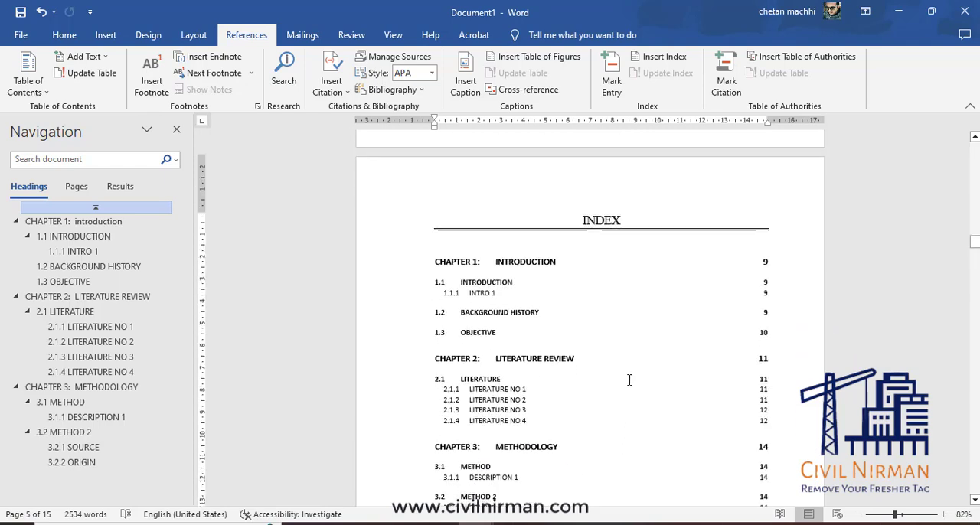
pyautogui.scroll(1, 629, 380)
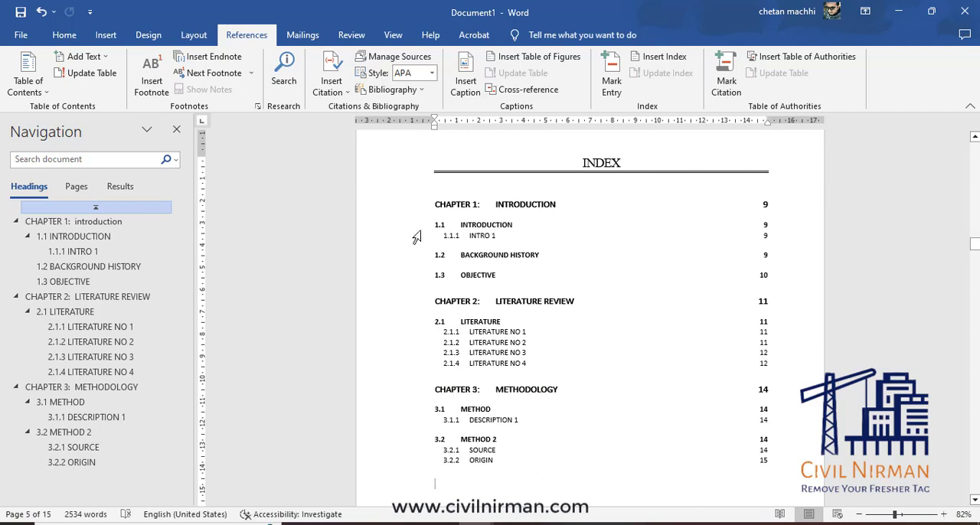
pyautogui.scroll(2, 519, 201)
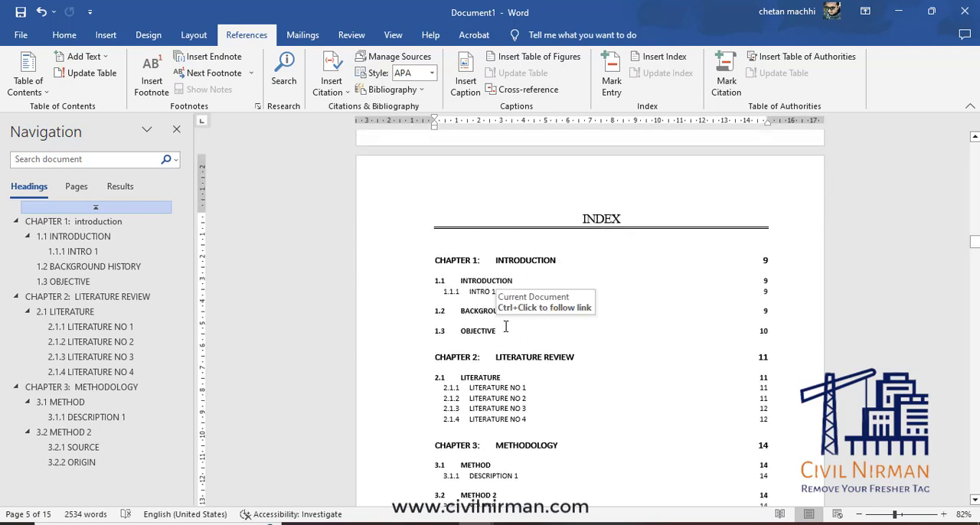
pyautogui.click(28, 86)
pyautogui.click(83, 418)
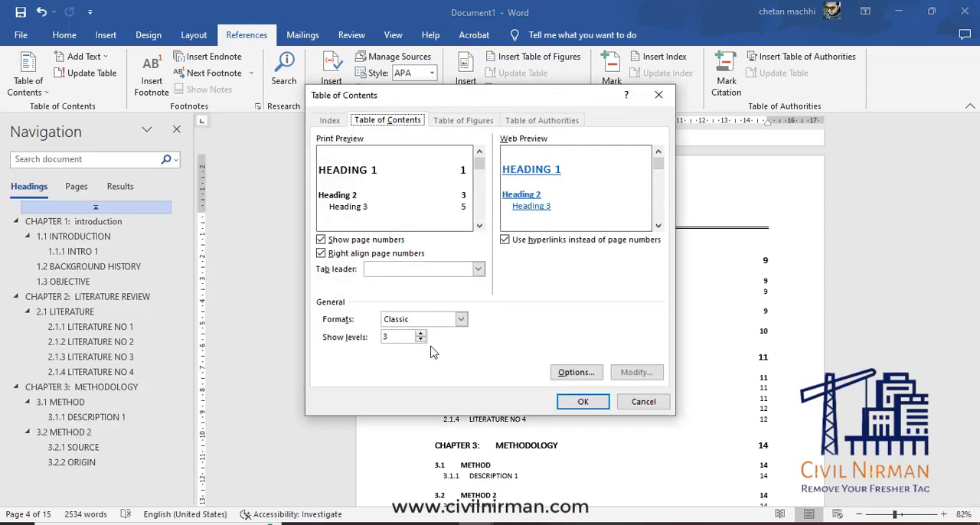
pyautogui.click(572, 373)
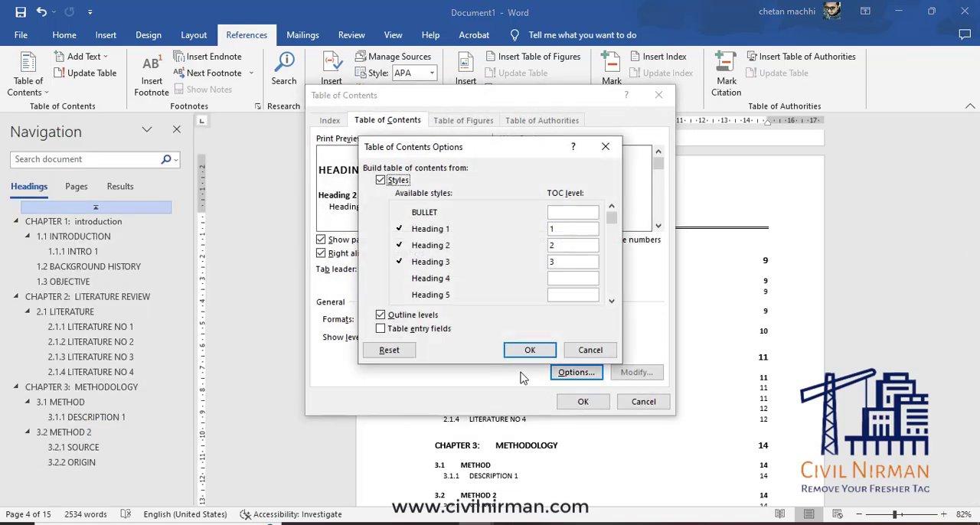
pyautogui.click(612, 304)
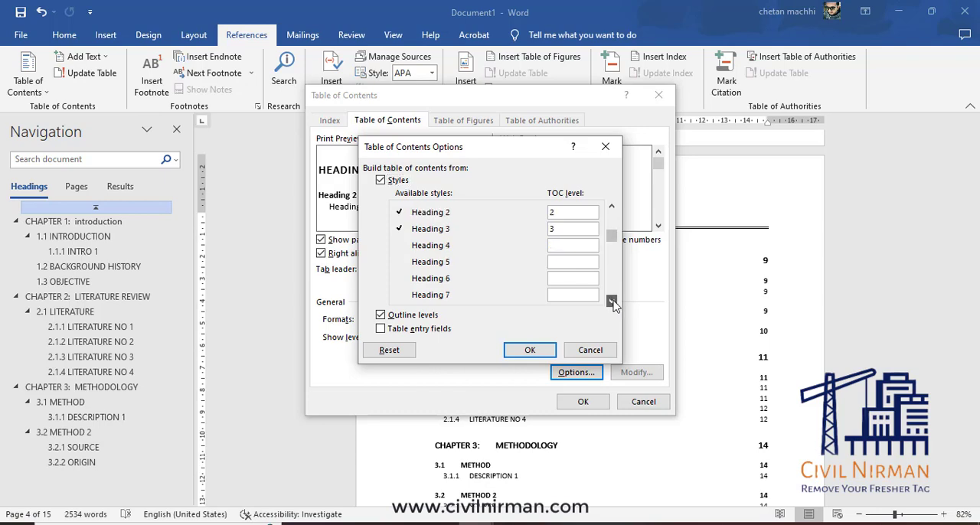
pyautogui.click(612, 304)
pyautogui.click(613, 304)
pyautogui.click(613, 304)
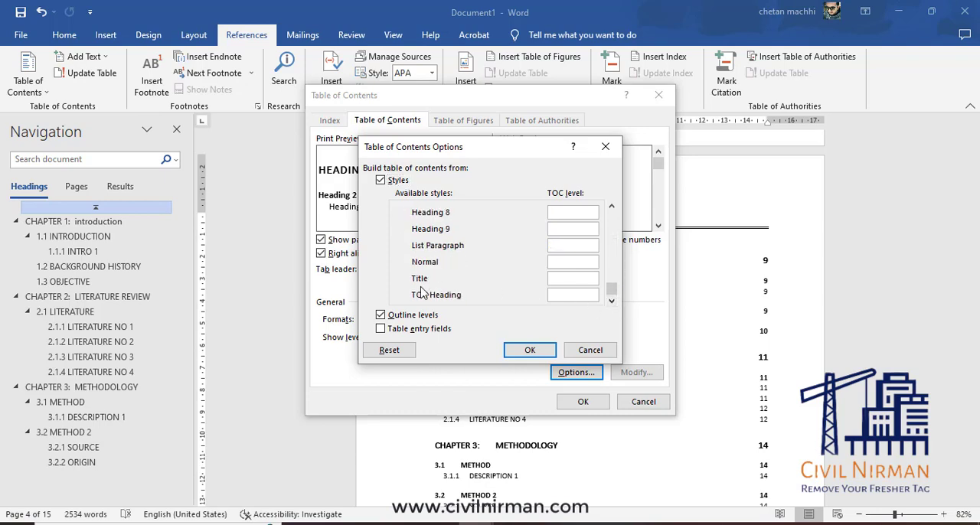
pyautogui.write('1')
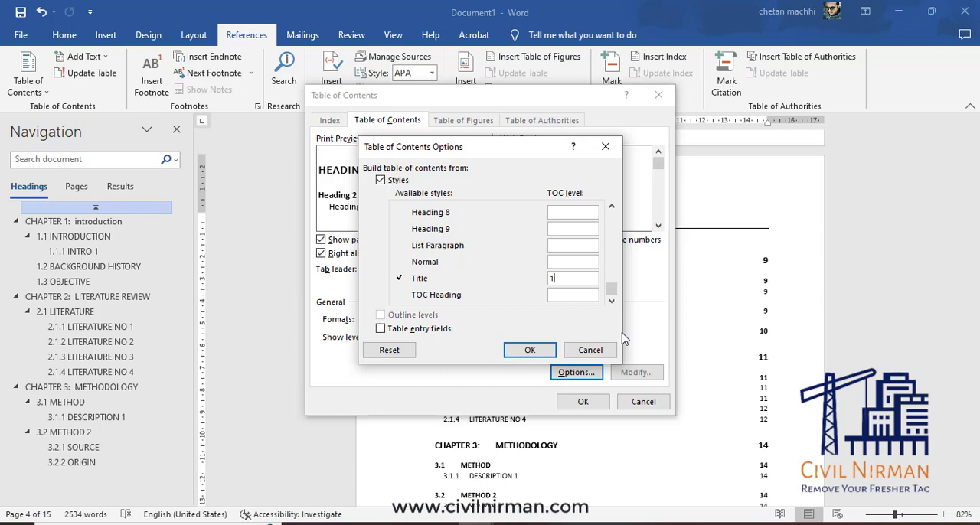
# Set the TOC levels of Heading 1 and Heading 2 to 2 and 3, clear Heading 3's level, and replace the existing table of contents.
pyautogui.click(612, 208)
pyautogui.click(612, 207)
pyautogui.click(611, 207)
pyautogui.click(612, 208)
pyautogui.click(612, 208)
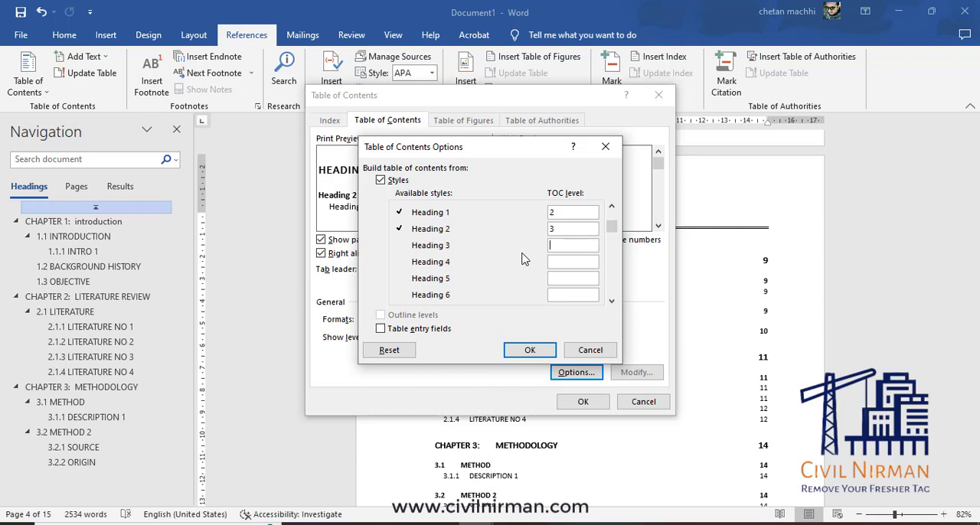
pyautogui.click(530, 350)
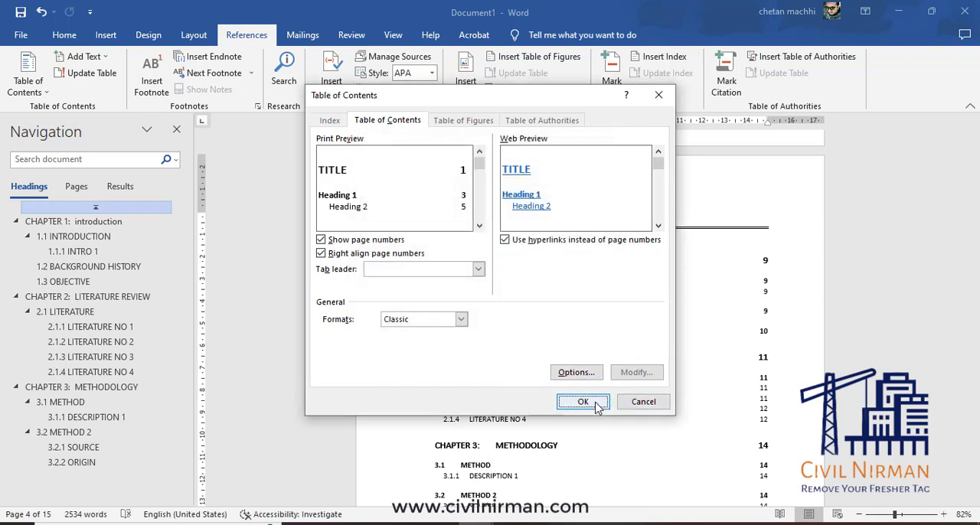
pyautogui.click(597, 405)
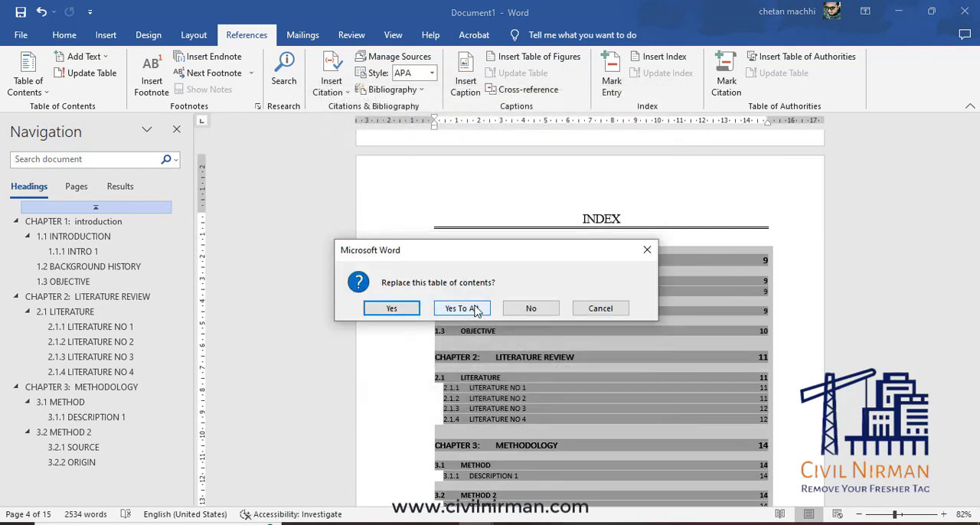
pyautogui.click(476, 308)
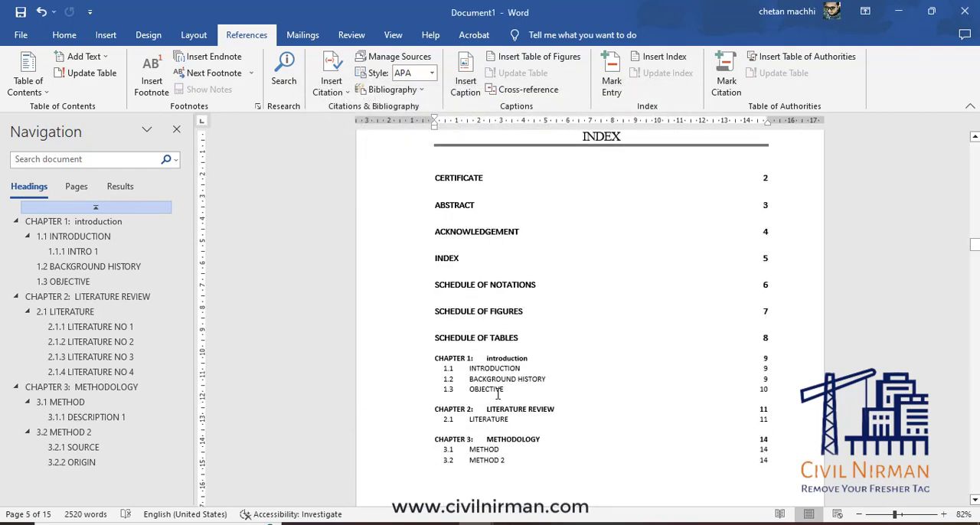
# Set the line spacing of the whole table of contents to 1.0 and remove the space before its paragraphs.
pyautogui.scroll(-4, 498, 393)
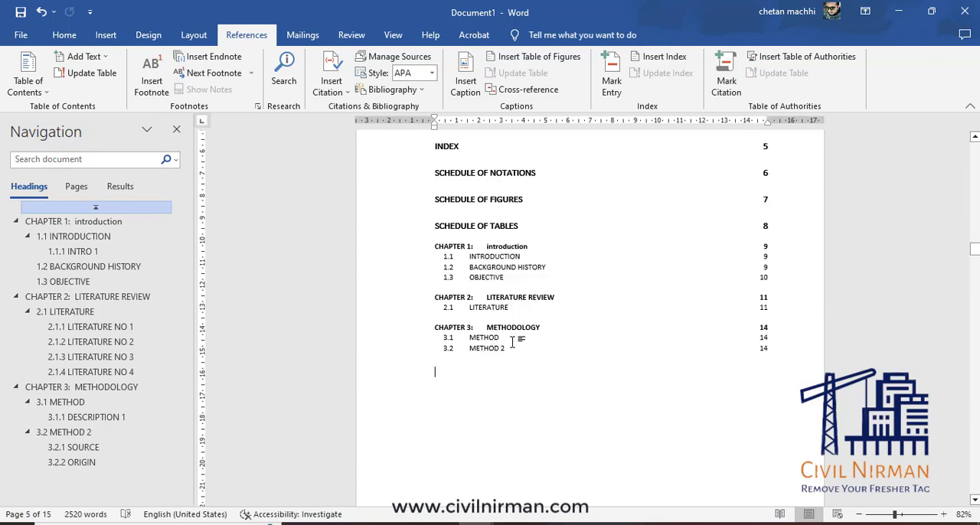
pyautogui.scroll(4, 462, 350)
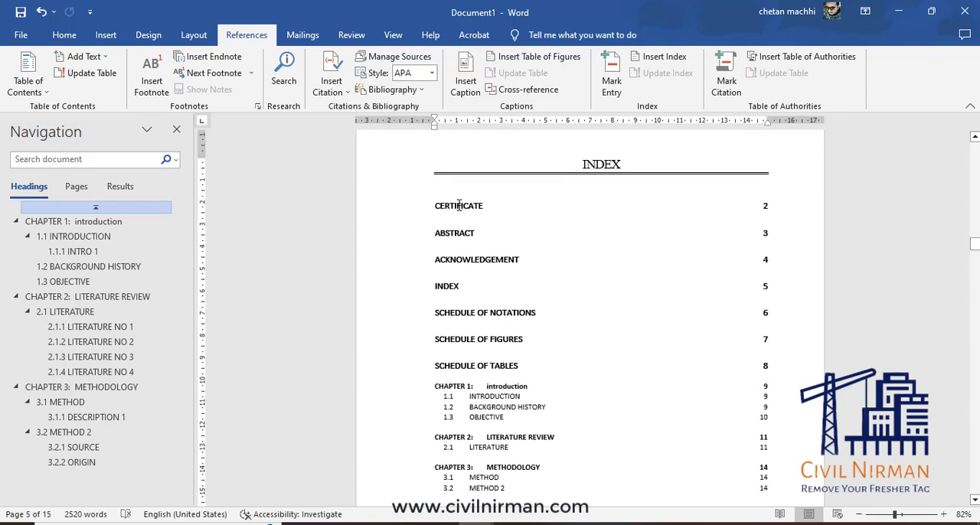
pyautogui.moveTo(459, 212); pyautogui.dragTo(510, 429)
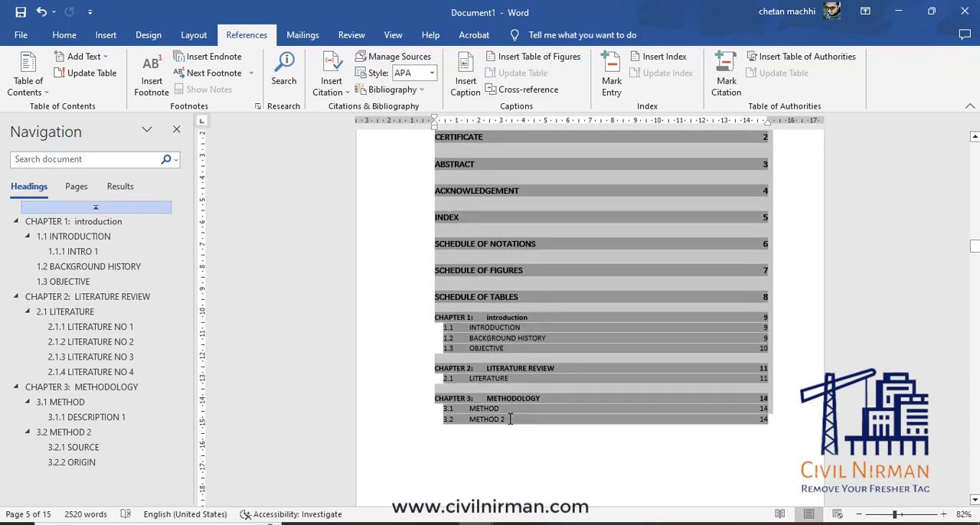
pyautogui.click(64, 34)
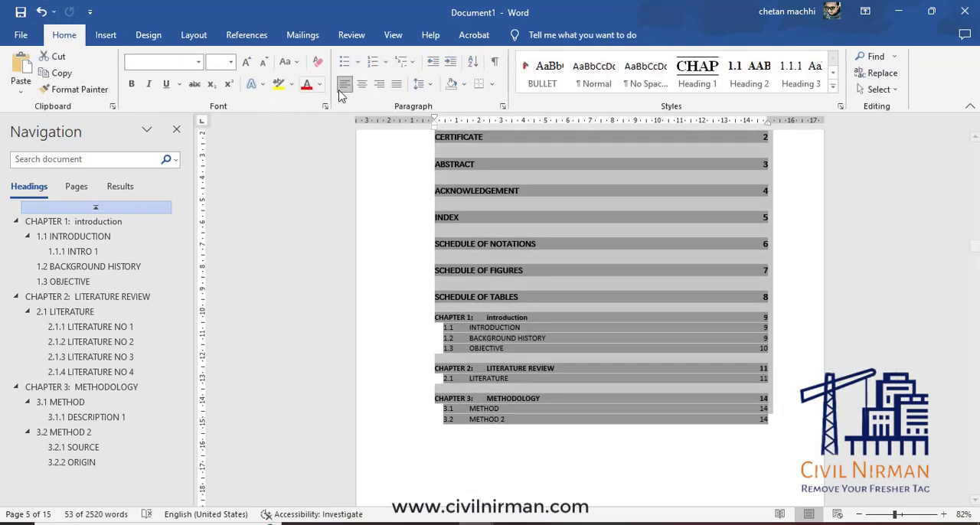
pyautogui.click(421, 84)
pyautogui.click(440, 105)
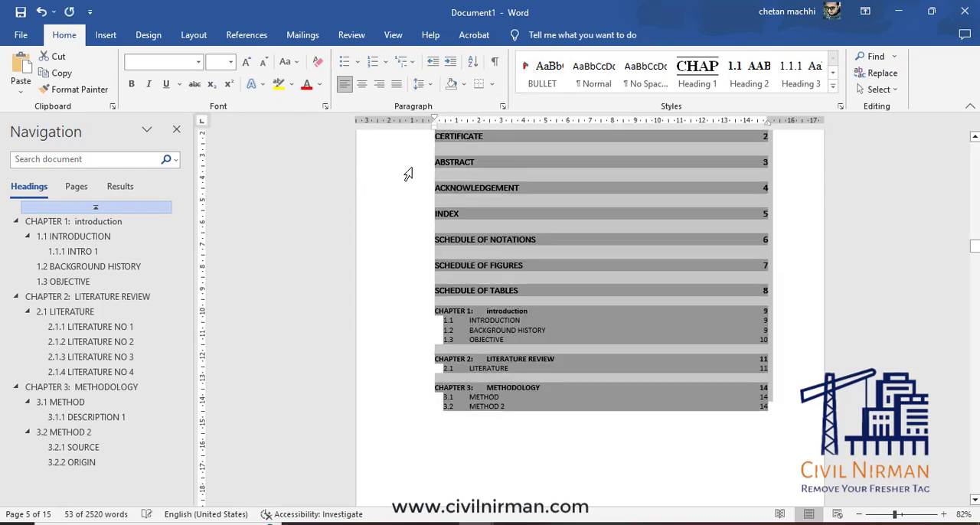
pyautogui.click(420, 84)
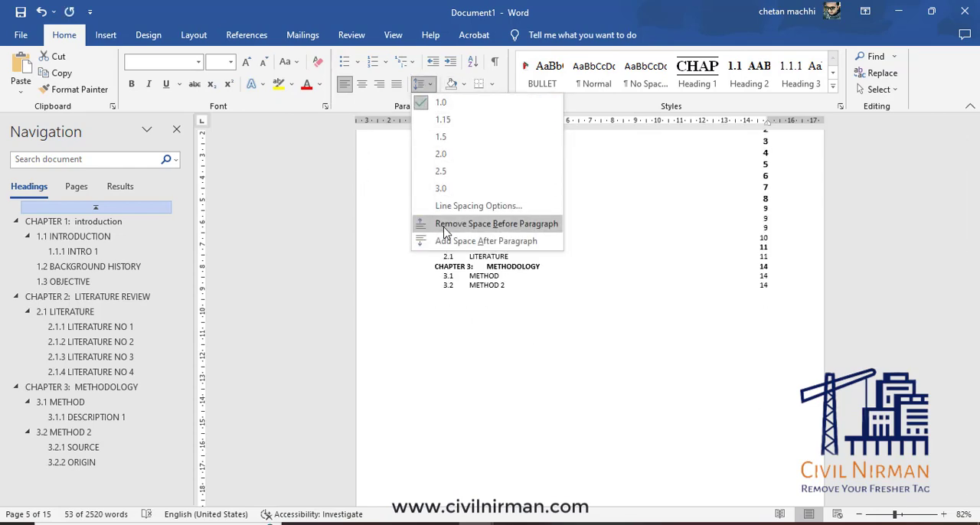
pyautogui.click(444, 224)
pyautogui.scroll(3, 498, 368)
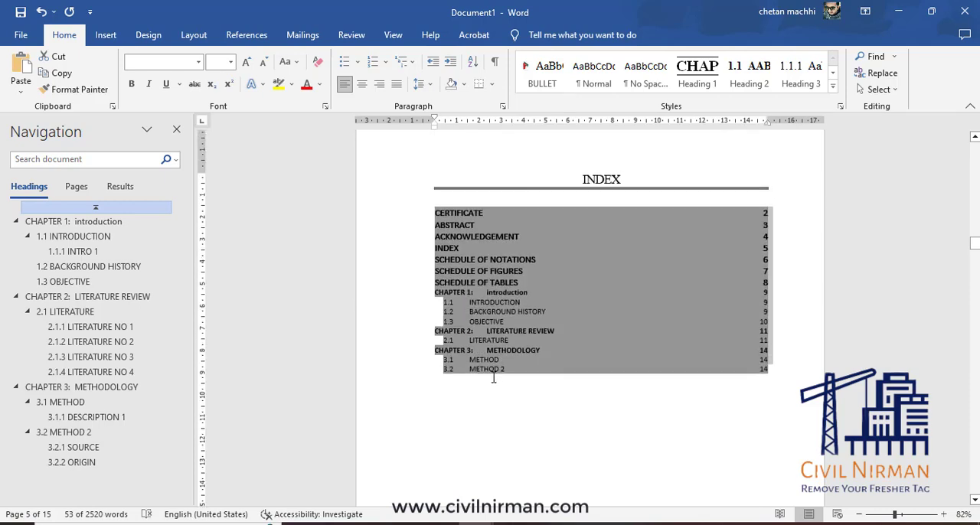
pyautogui.click(453, 434)
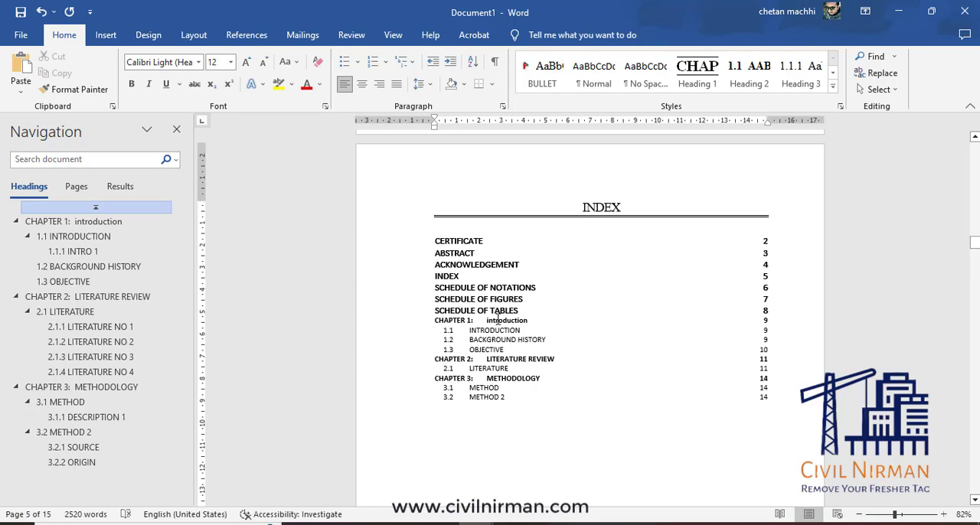
# Examine the Chapter 1 heading and the front pages of the document, and return to the INDEX page.
pyautogui.scroll(-10, 494, 320)
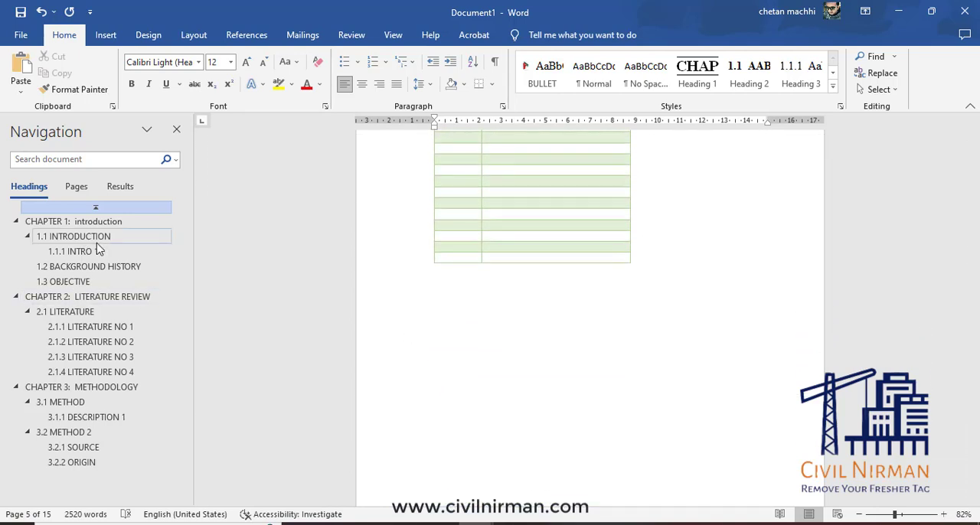
pyautogui.click(77, 222)
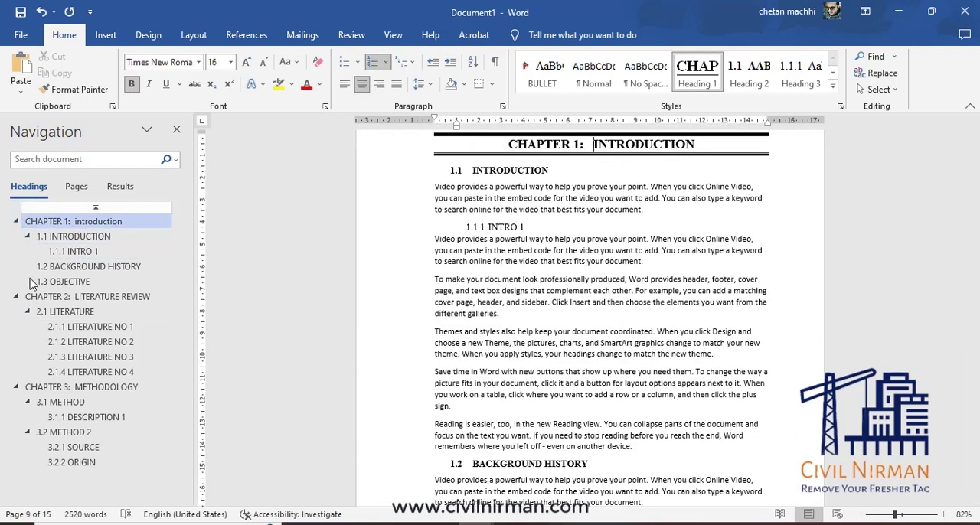
pyautogui.click(115, 209)
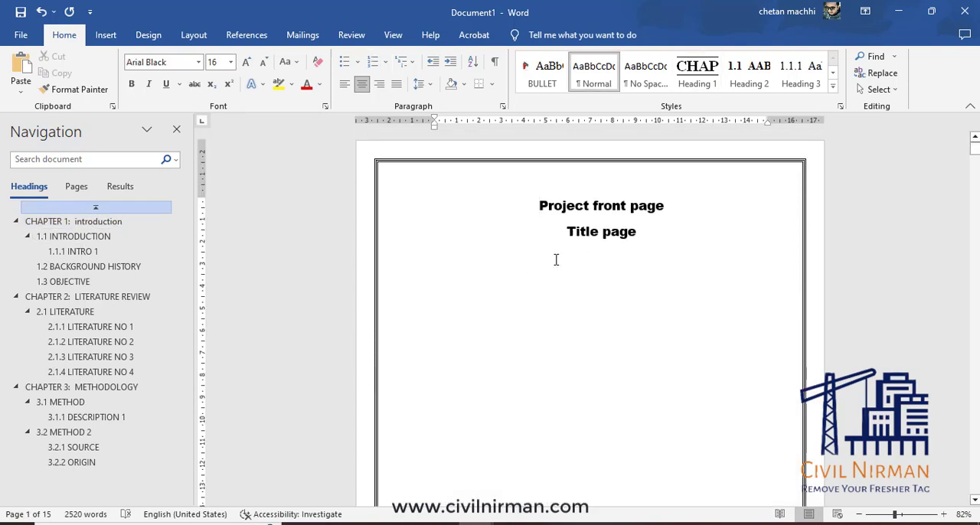
pyautogui.scroll(-20, 556, 260)
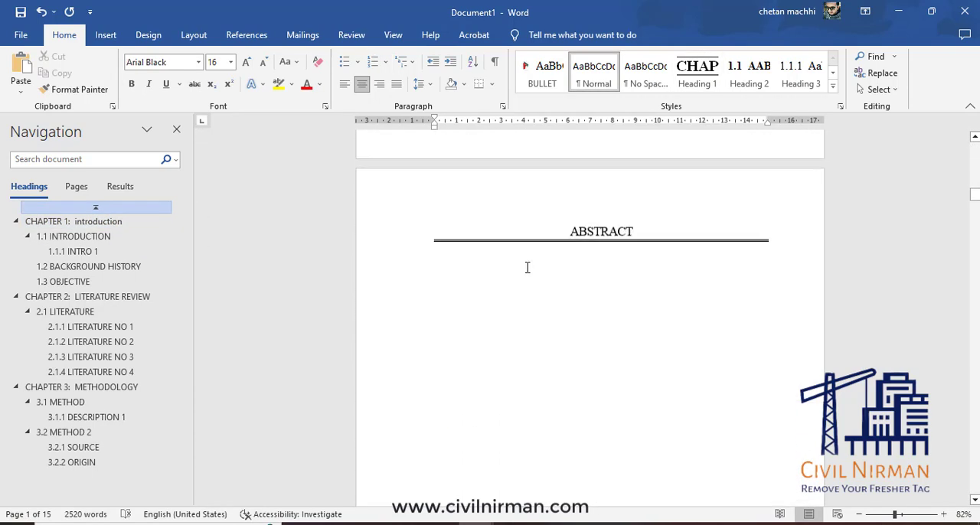
pyautogui.scroll(-20, 527, 267)
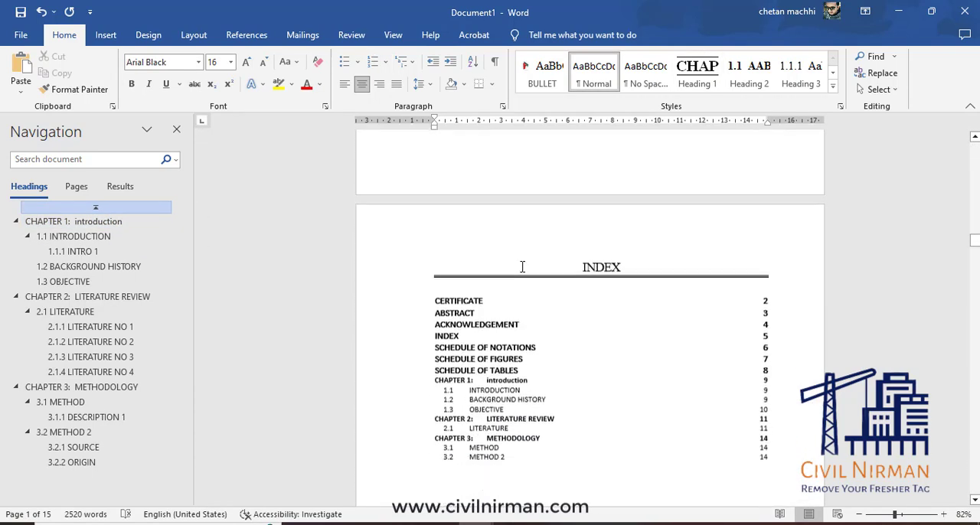
pyautogui.scroll(-5, 522, 266)
pyautogui.scroll(2, 528, 252)
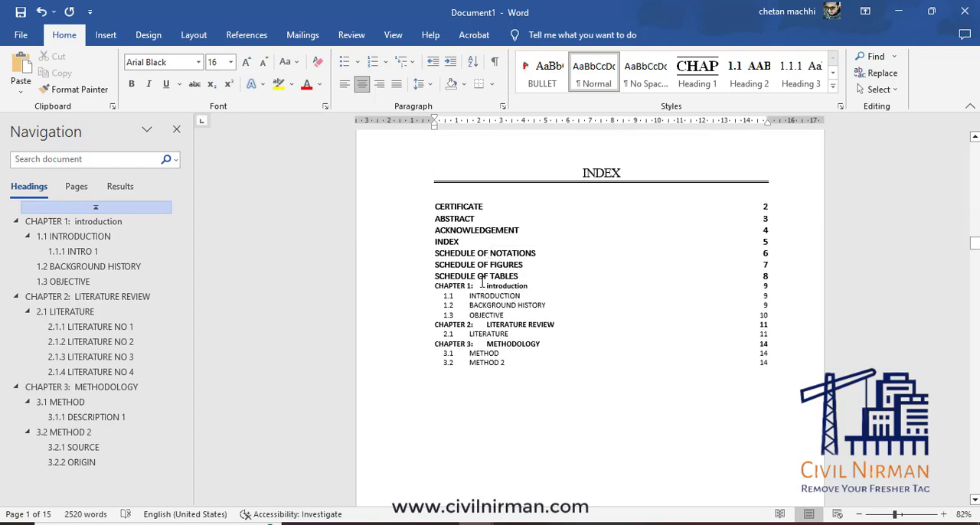
# Apply the All caps font effect to the word "introduction" in the Chapter 1 entry of the table of contents.
pyautogui.click(511, 288)
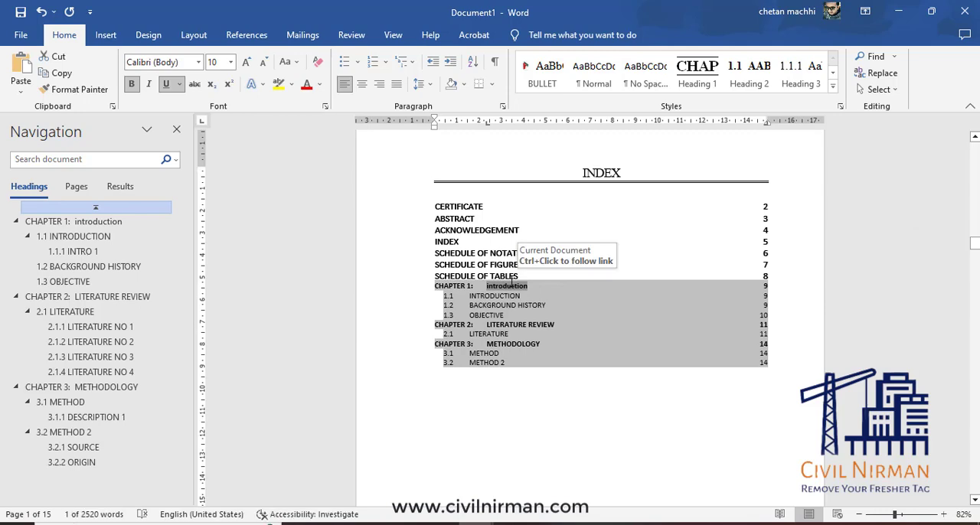
pyautogui.rightClick(511, 287)
pyautogui.click(562, 444)
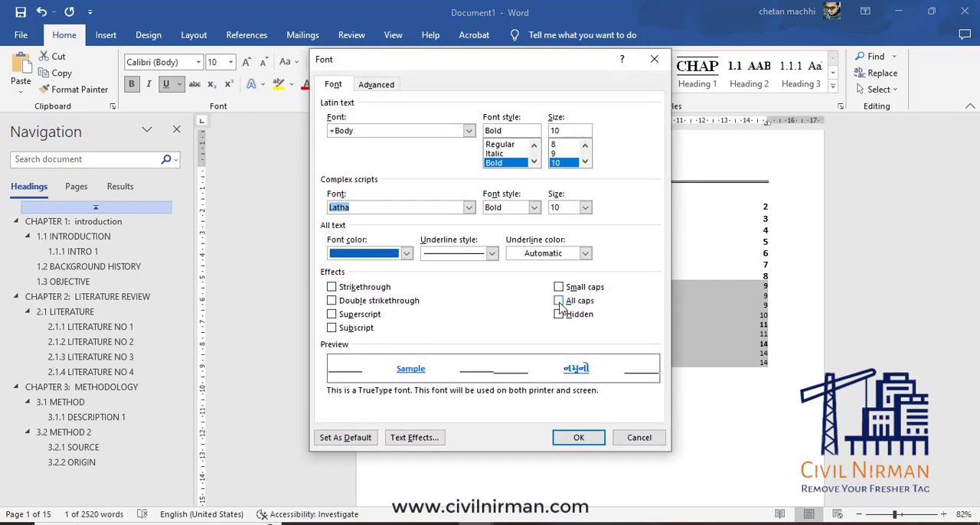
pyautogui.click(559, 301)
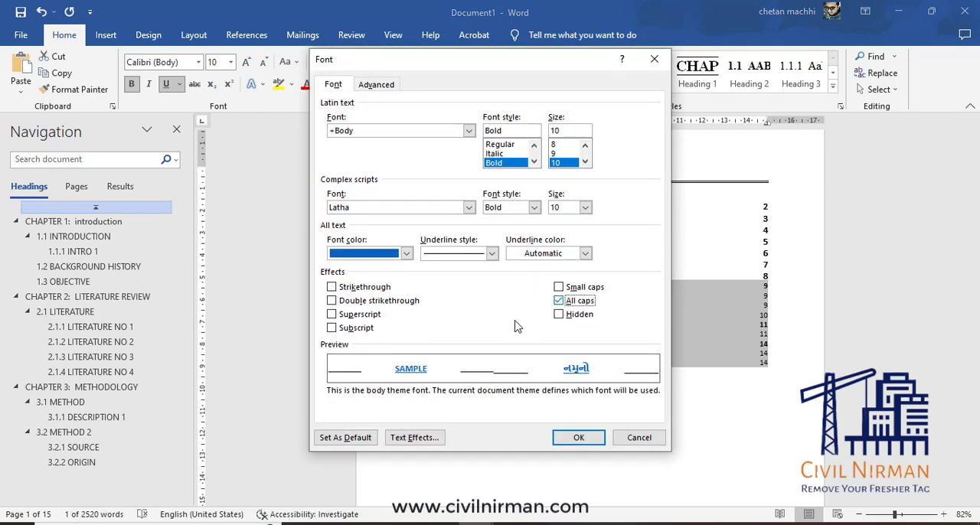
pyautogui.click(578, 439)
pyautogui.click(573, 413)
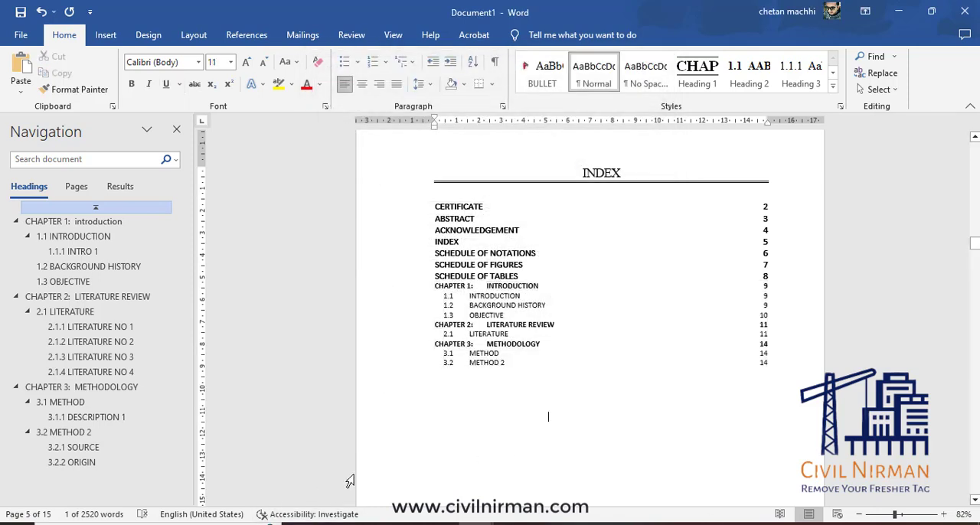